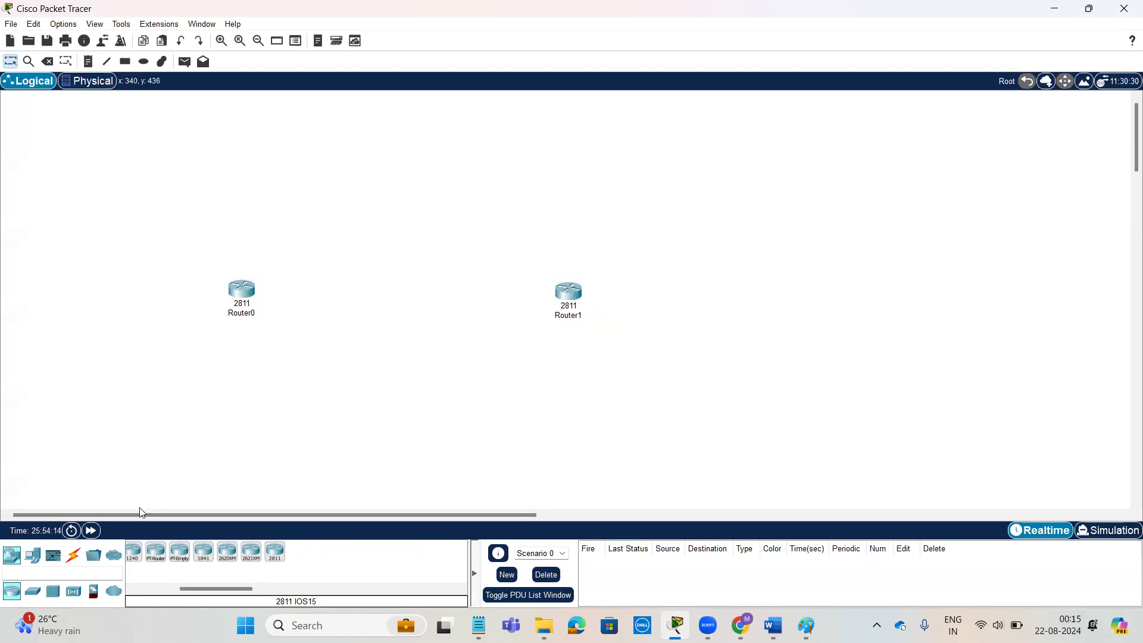
Connect Router0 to Router1 with an automatically chosen connection type
left_click(73, 554)
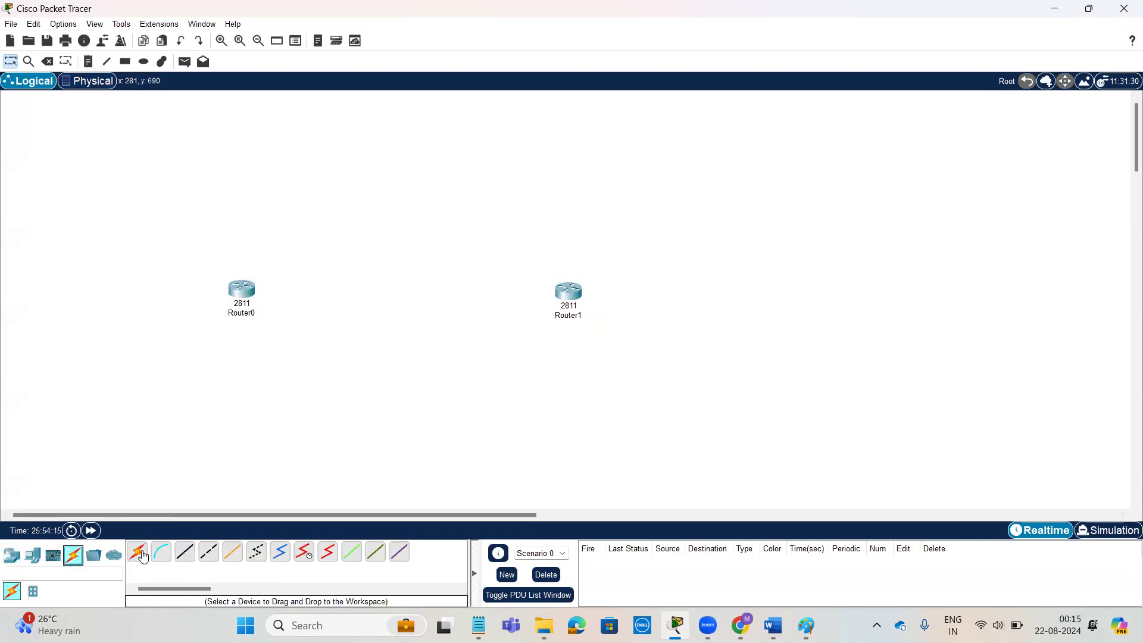
left_click(137, 551)
left_click(253, 291)
left_click(571, 289)
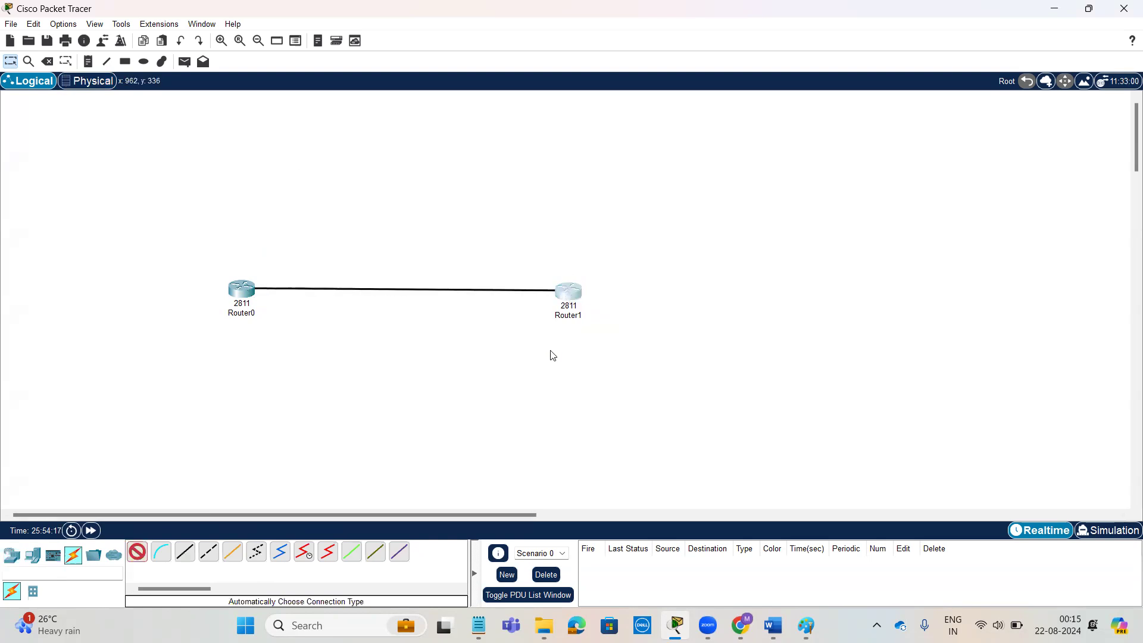
Place a note above Router0 reading AS-100 with 11.1.1.1 on its second line
left_click(214, 247)
type("AS-100")
key("Return")
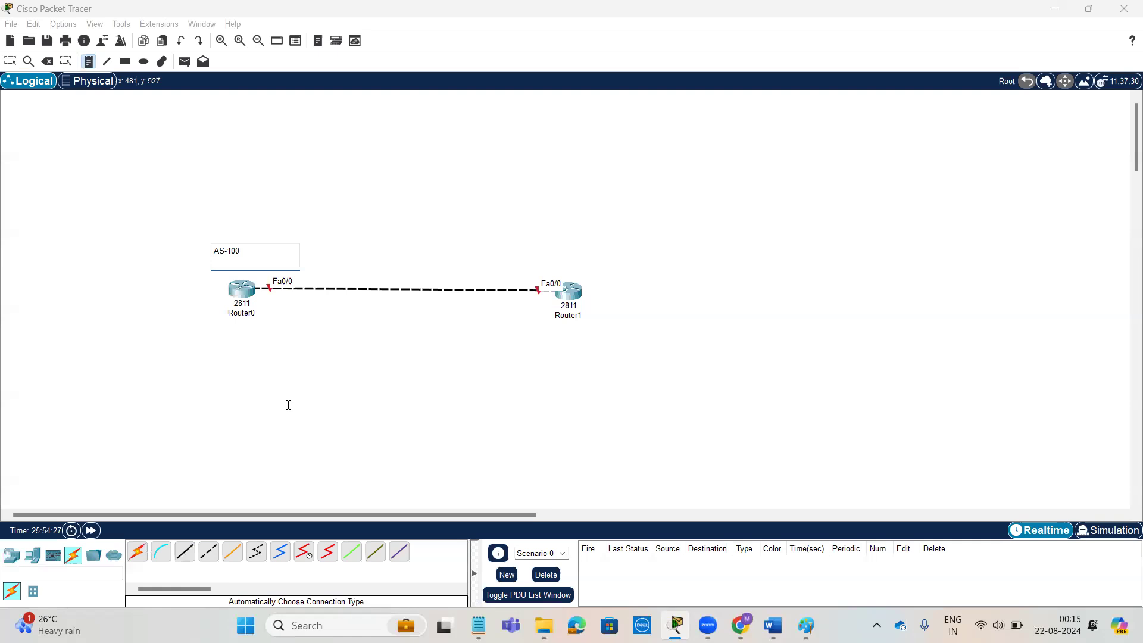
type("11.1.1.1")
Place a note above Router1 reading AS-200 and start its second line with 1
left_click(557, 274)
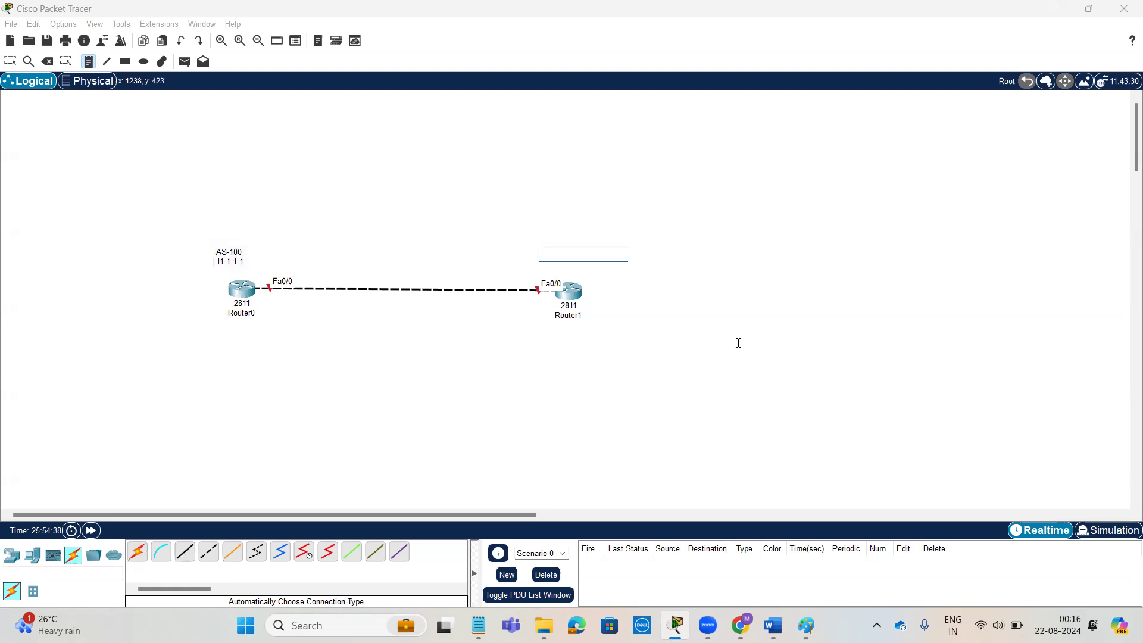
type("AS-200")
key("Return")
left_click(998, 625)
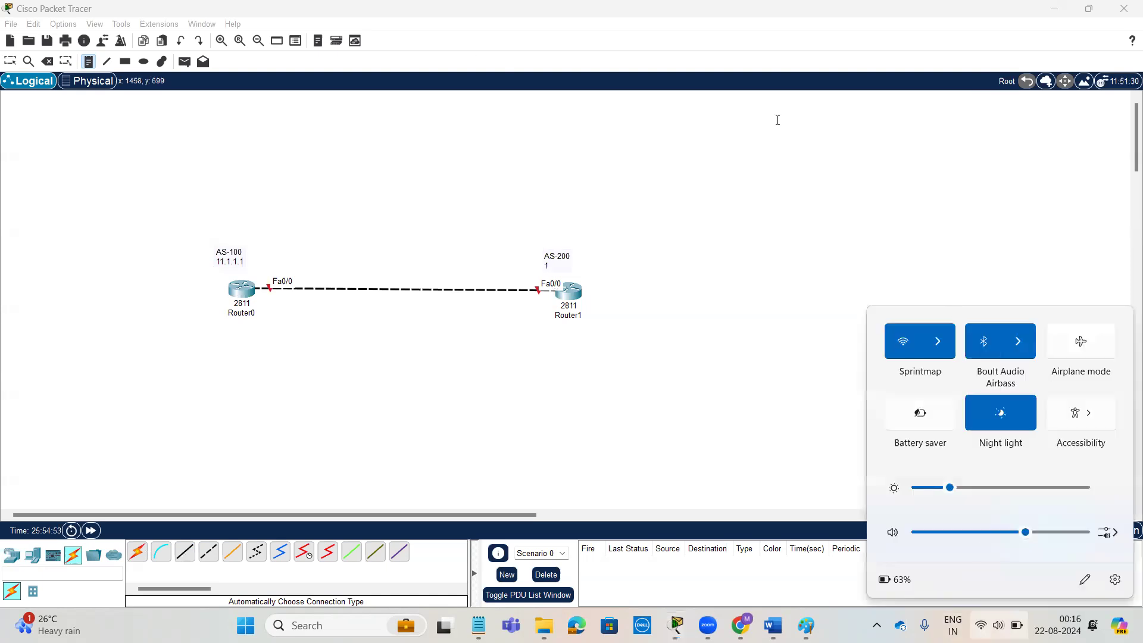
left_click(672, 340)
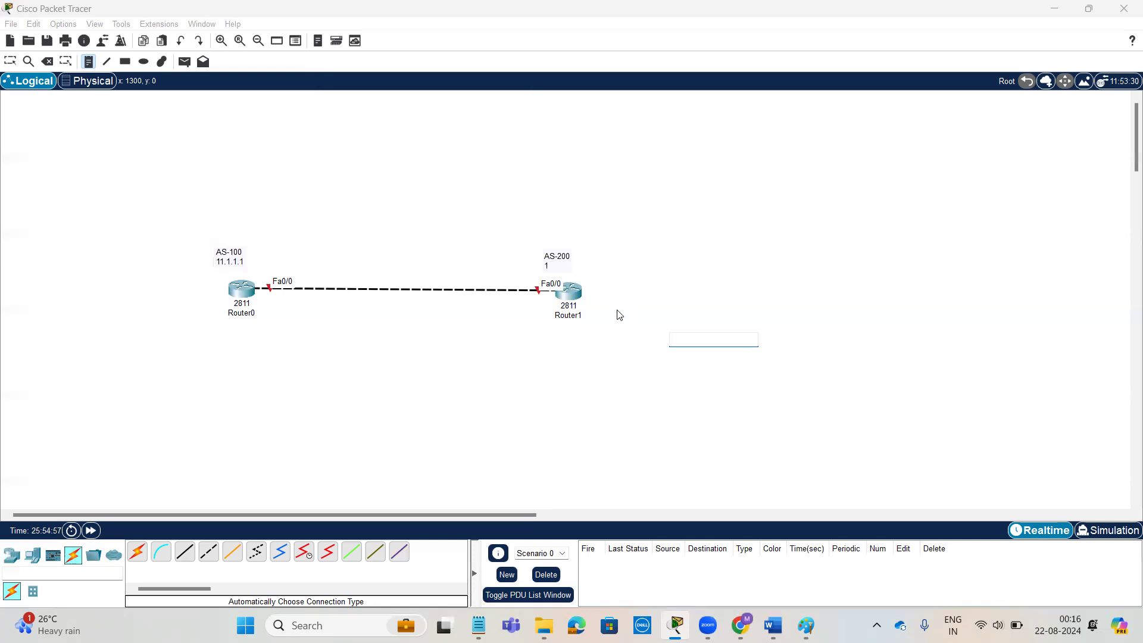
left_click(545, 256)
key("Escape")
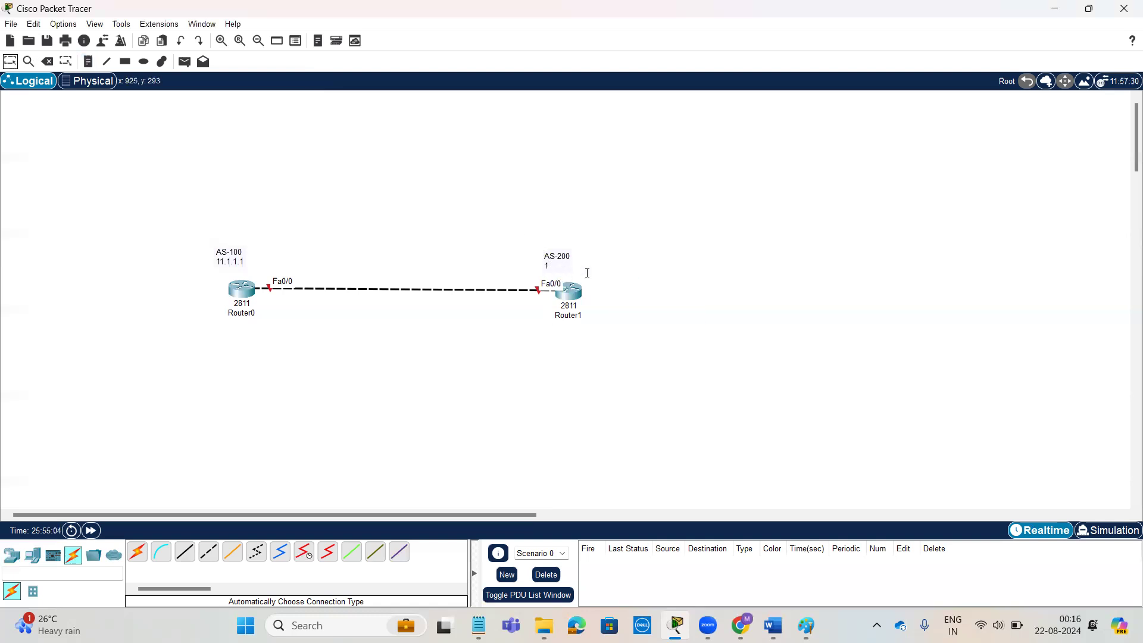
Complete the second line of the AS-200 note as 11.1.1.2
left_click(551, 264)
type("2.1.1.2")
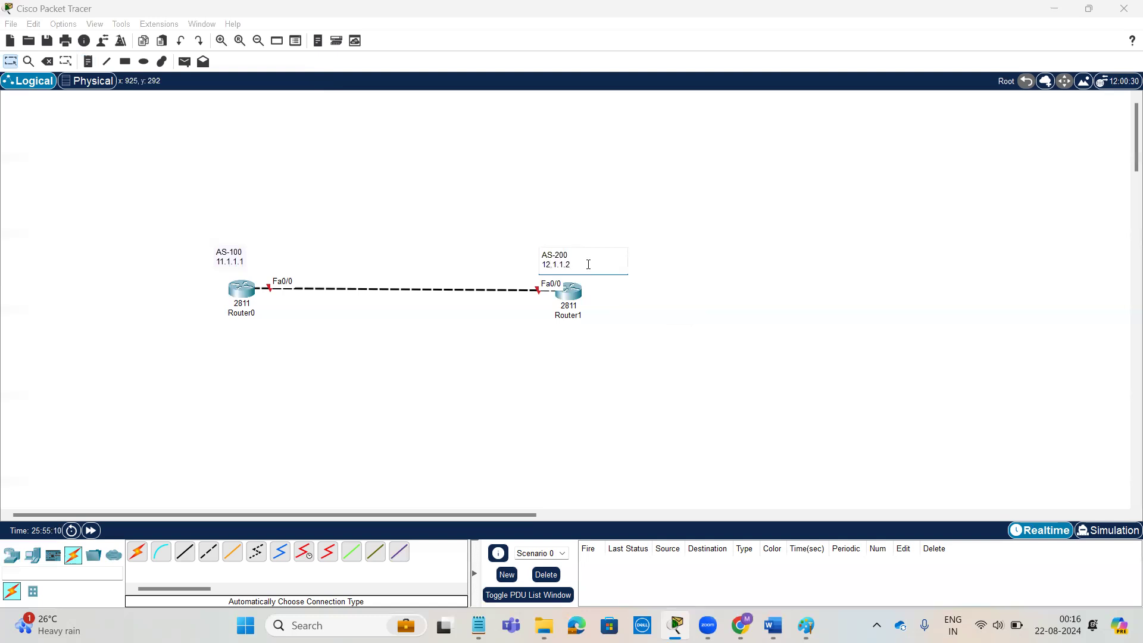
key("BackSpace")
type("1")
Reposition the AS-100 and AS-200 notes so they sit directly above their routers
left_click_drag(229, 261, 239, 268)
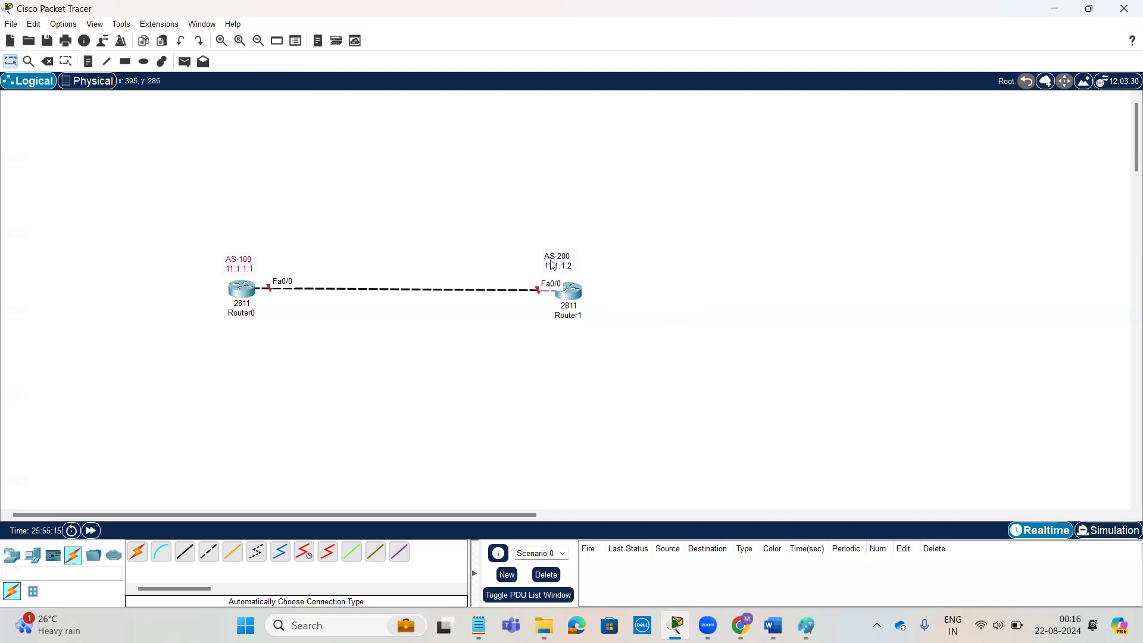
left_click_drag(576, 260, 583, 255)
left_click_drag(245, 263, 245, 256)
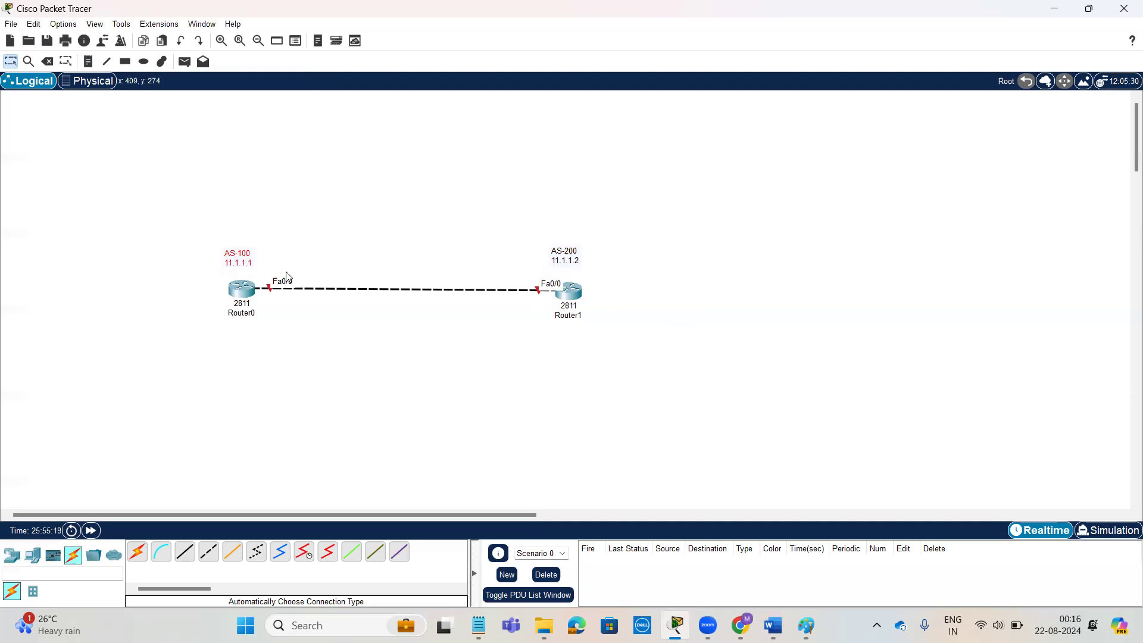
Take 11.1.1.1 out of the AS-100 note and place it as a separate note at Router0's Fa0/0 port
left_click(262, 265)
double_click(262, 259)
left_click_drag(262, 259, 213, 262)
key("ctrl+c")
key("BackSpace")
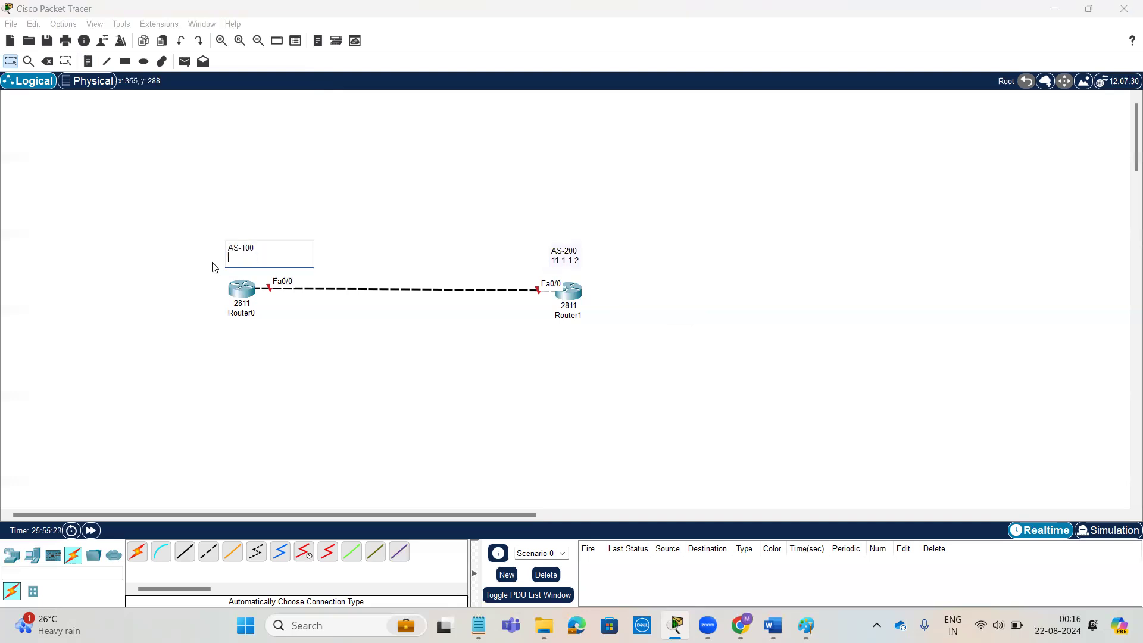
left_click(276, 267)
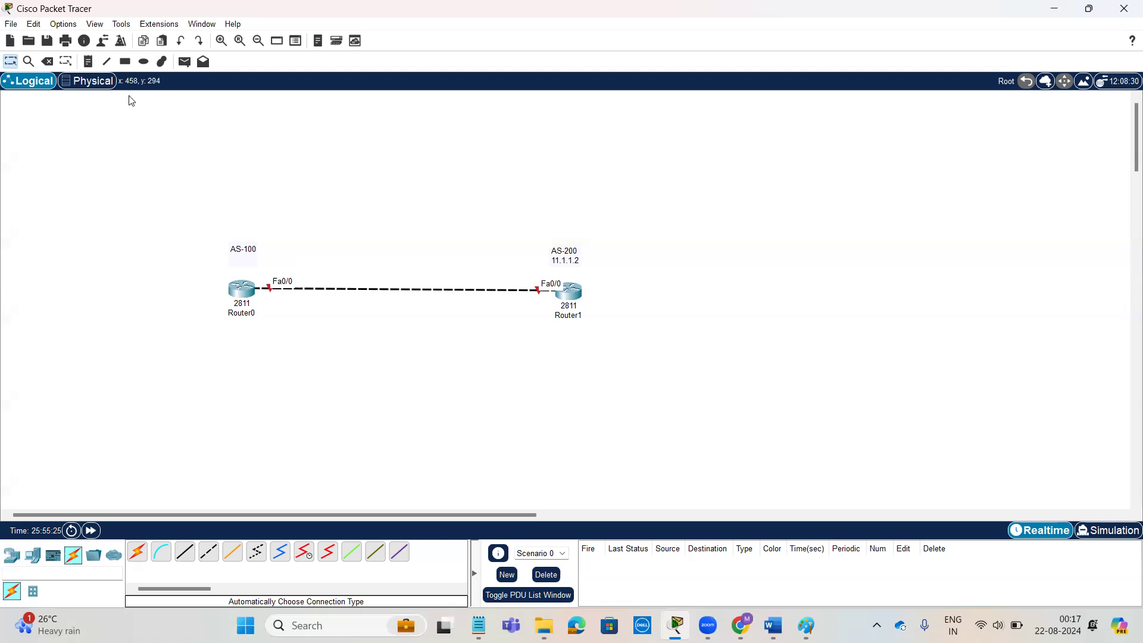
left_click(89, 62)
left_click(274, 267)
key("ctrl+v")
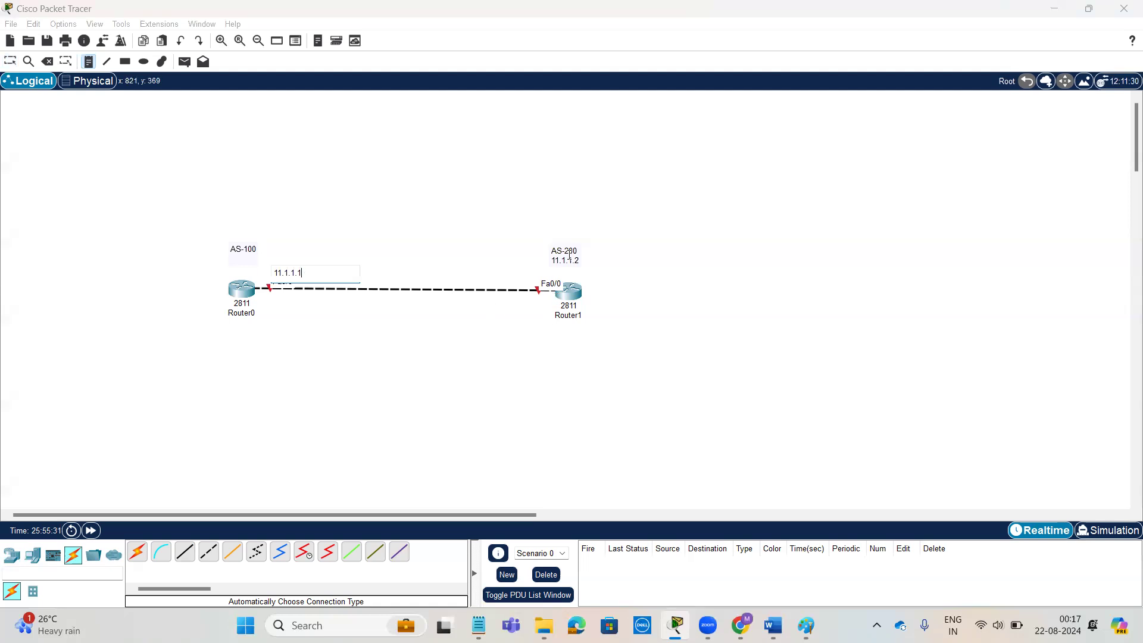
key("Escape")
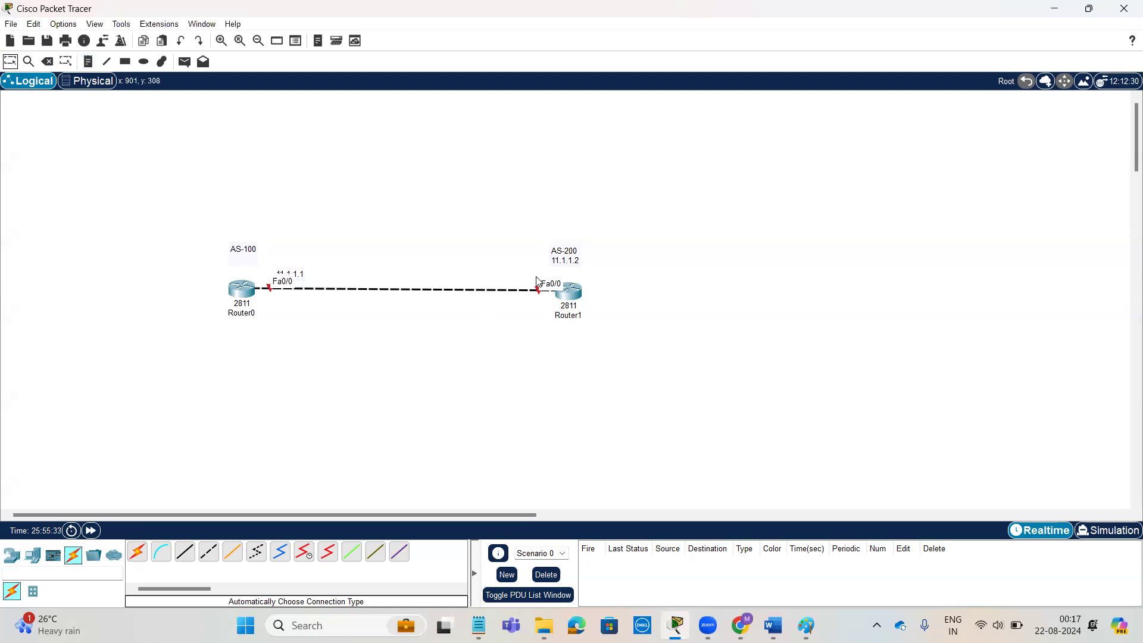
Arrange the notes beside their Fa0/0 ports, with AS-100 above the 11.1.1.1 note, and remove the AS-100 note's empty second line
left_click_drag(568, 255, 545, 260)
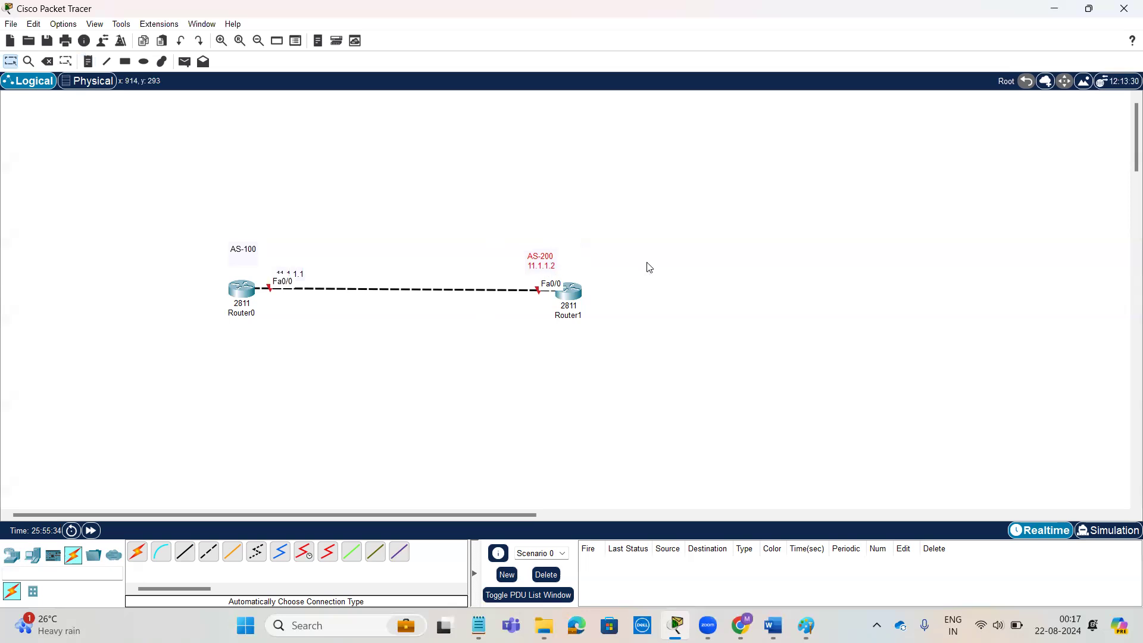
left_click_drag(302, 272, 261, 244)
double_click(263, 246)
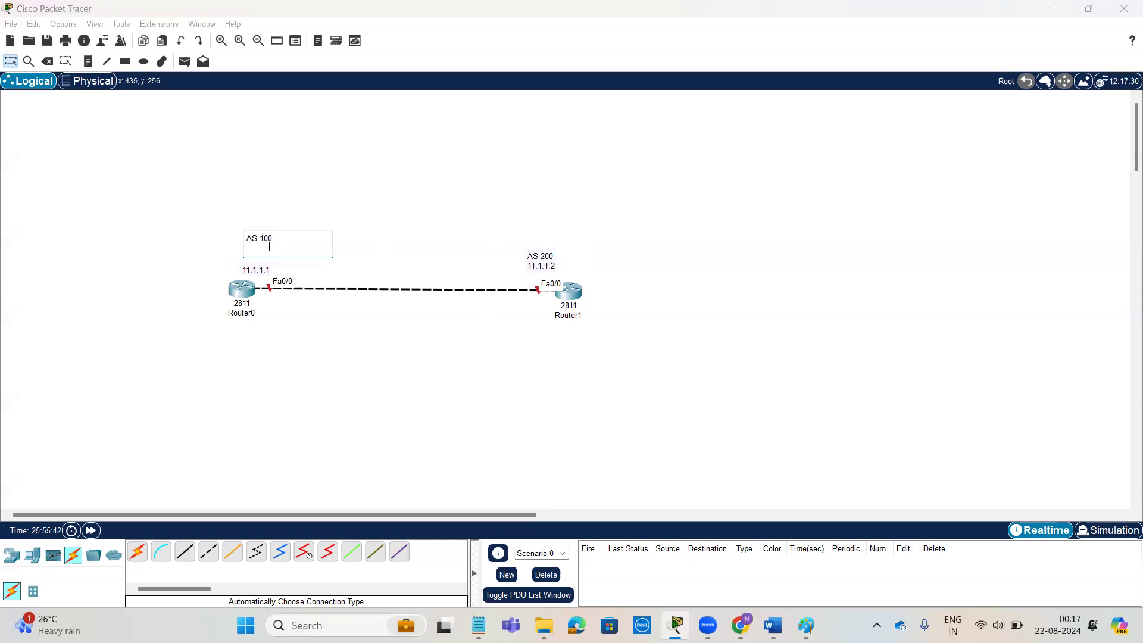
key("BackSpace")
Move the whole topology, both routers and all notes, up and to the left in the workspace
left_click(240, 293)
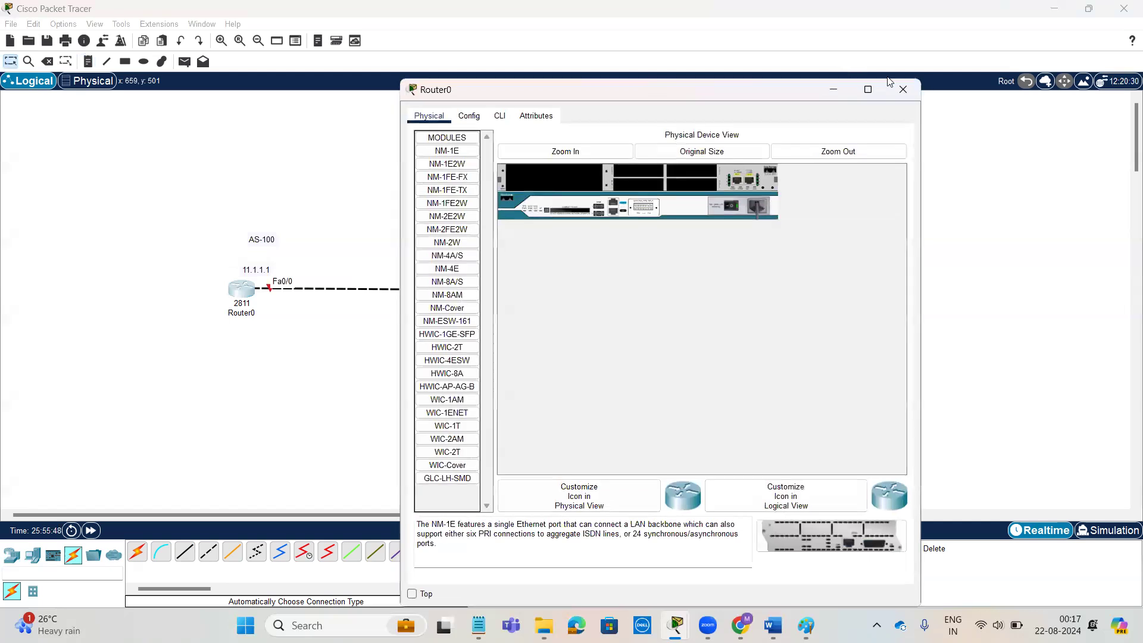
left_click_drag(200, 227, 658, 377)
left_click_drag(579, 295, 281, 313)
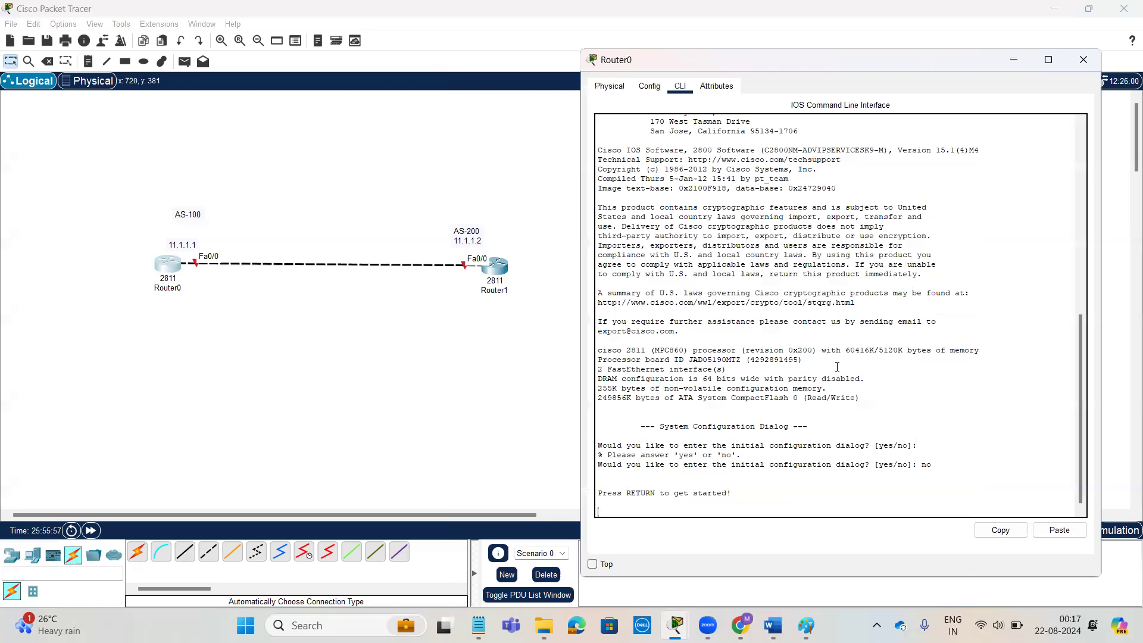
In Router0's CLI, enter privileged mode with en and global configuration mode with conf t
key("Return")
key("Return")
type("en")
key("Return")
key("Return")
key("Return")
type("conf t")
key("Return")
key("Return")
key("Return")
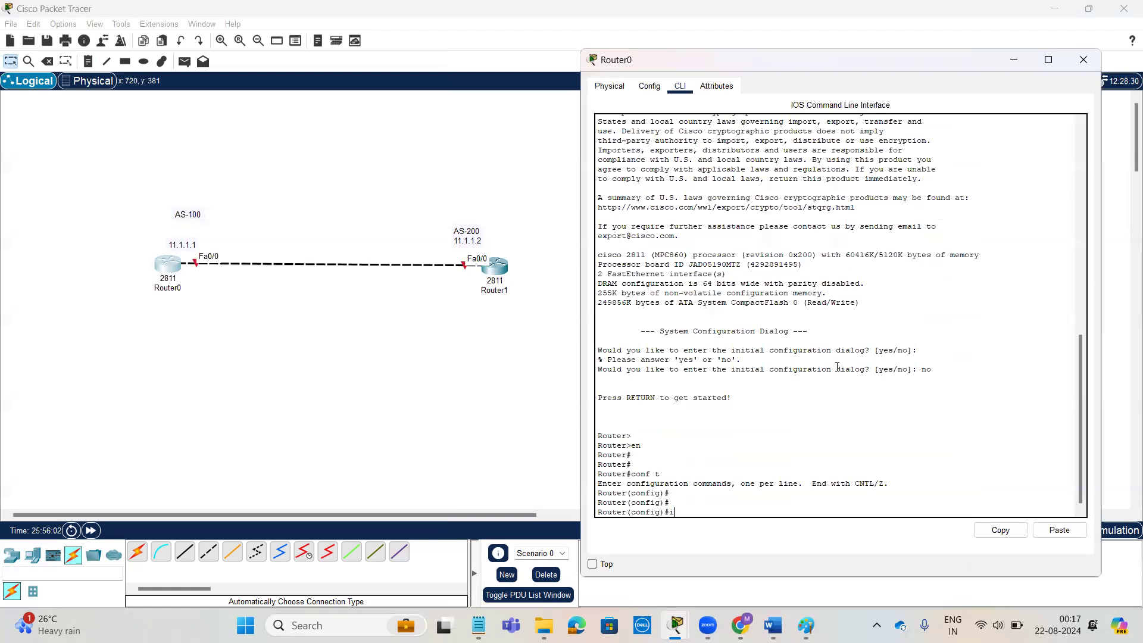
Try to run interface fastEthernet 11.1.1.1 255.255.255.0 on Router0
type("int")
key("Tab")
type("f")
key("Tab")
type("11")
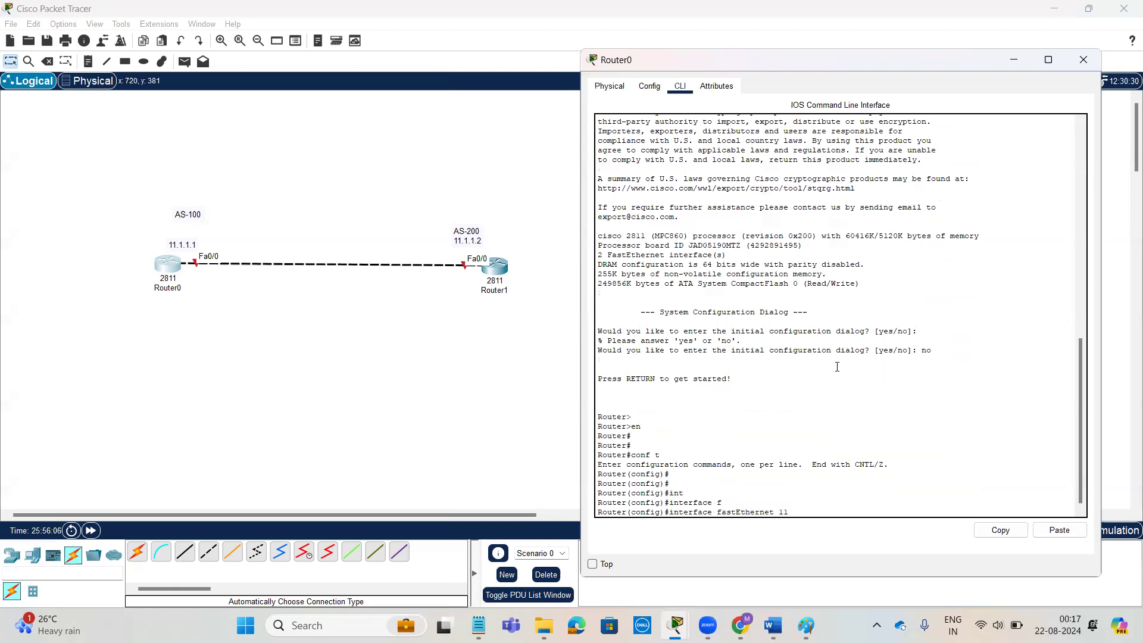
type(".1.1.1 255.255.255.0")
key("Return")
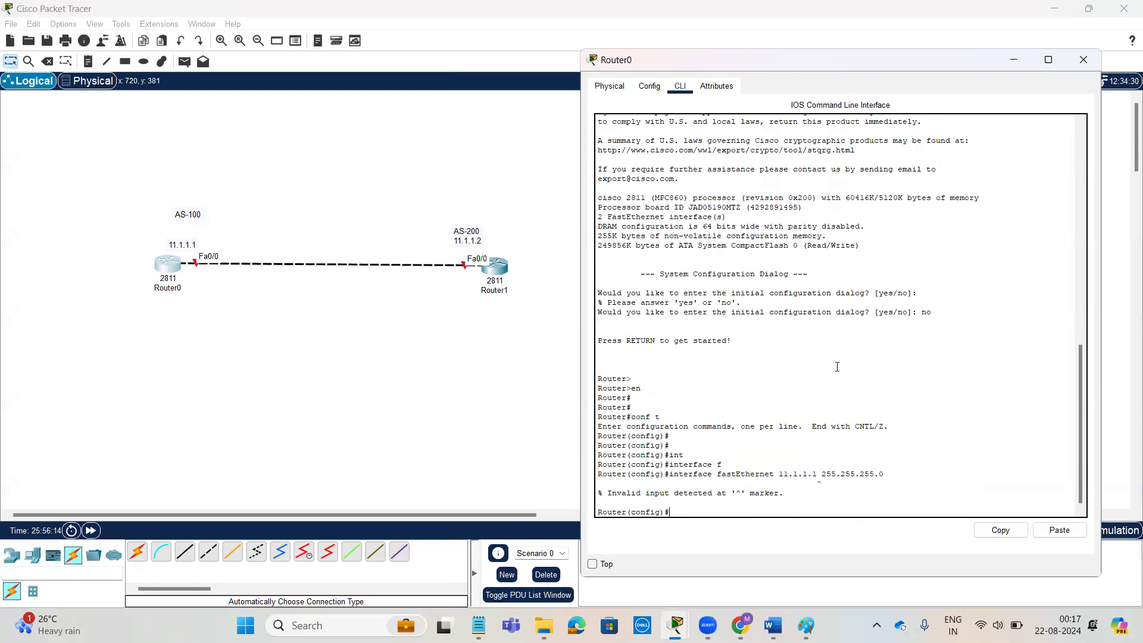
Enter interface fastEthernet 0/0 on Router0 and assign it IP address 11.1.1.1 with mask 255.255.255.0
type("int")
key("Tab")
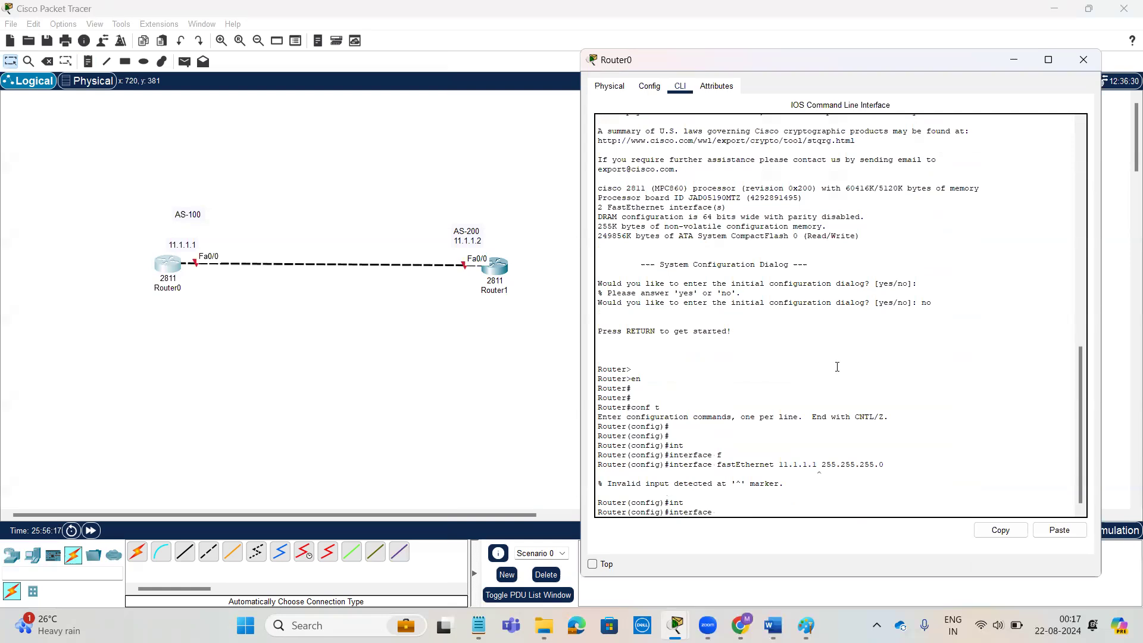
type("f")
key("Tab")
type("0/0")
key("Return")
key("Return")
type("ip ad")
key("Tab")
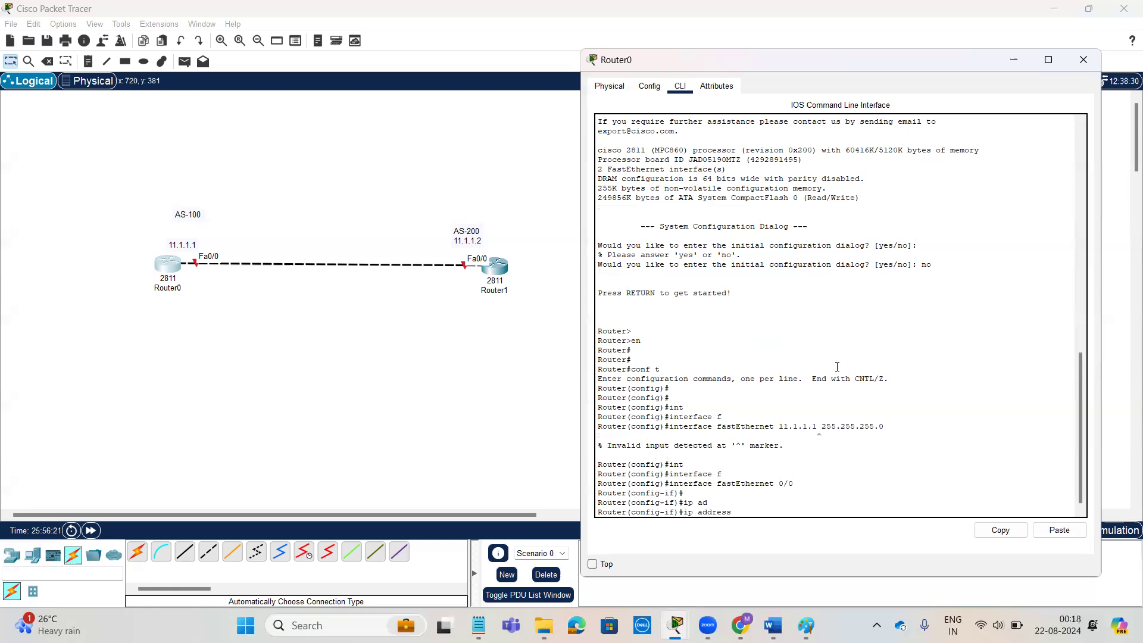
type("11.1.1.1 255.255.255.0")
key("Return")
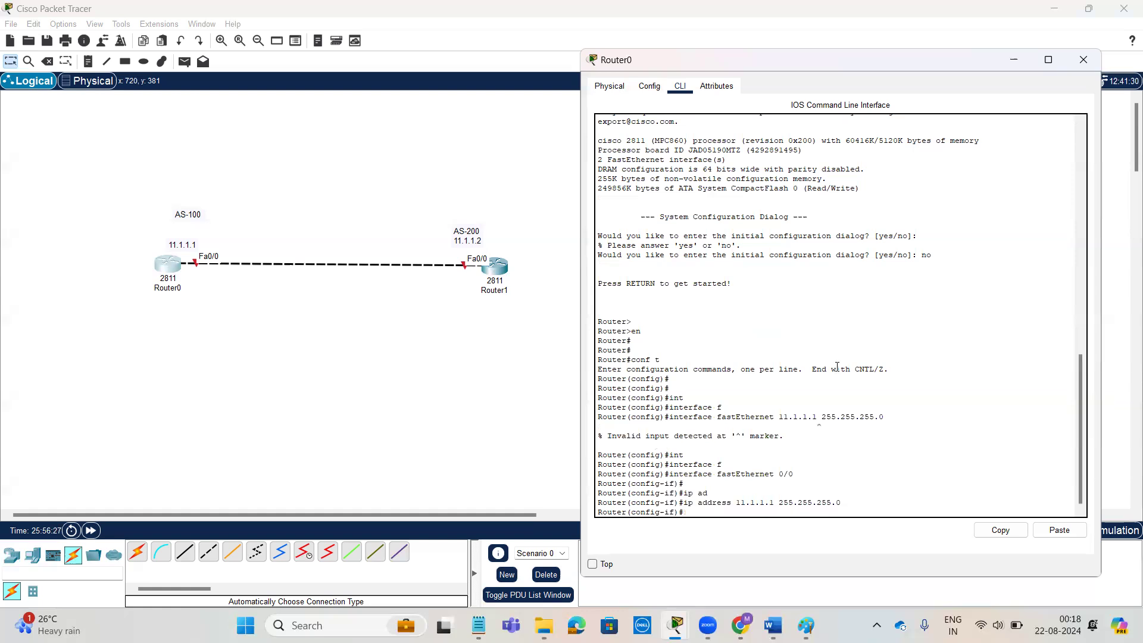
Enable Router0's FastEthernet 0/0 interface with the no shutdown command
type("no sh")
key("Tab")
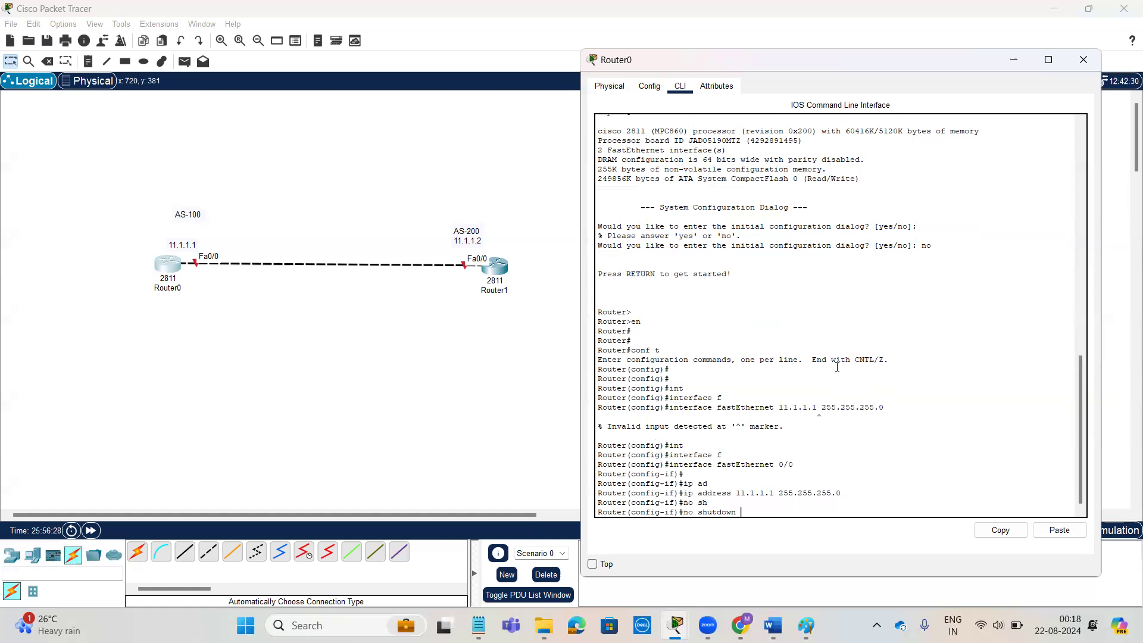
key("Return")
key("Return")
key("Return")
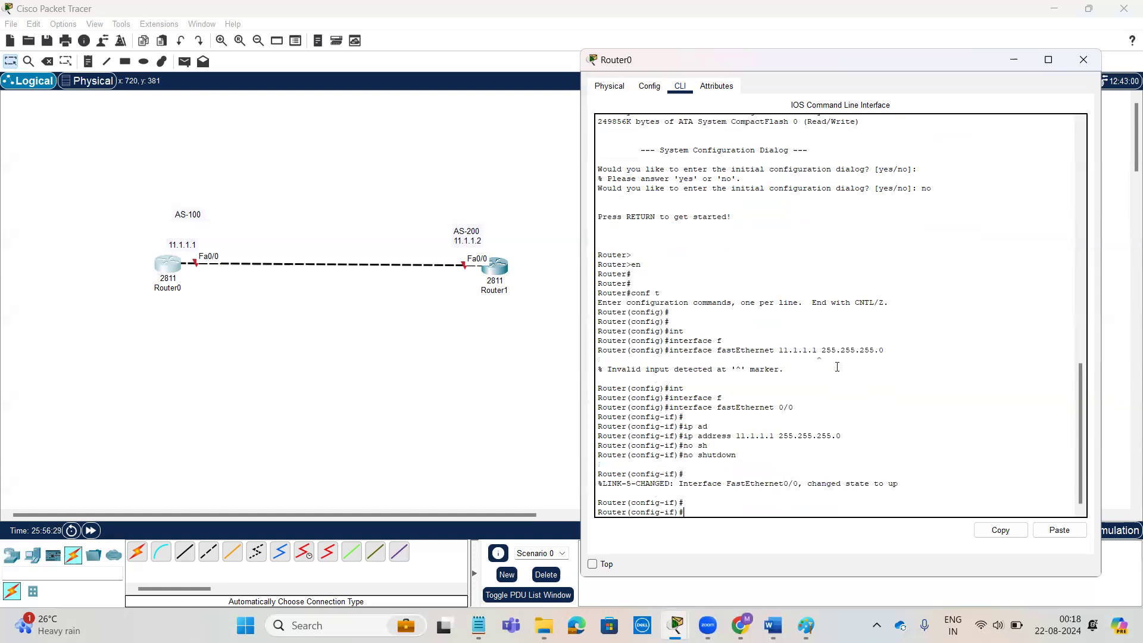
Open Router1's CLI and answer no to the initial configuration dialog
left_click(496, 277)
left_click_drag(501, 88, 667, 90)
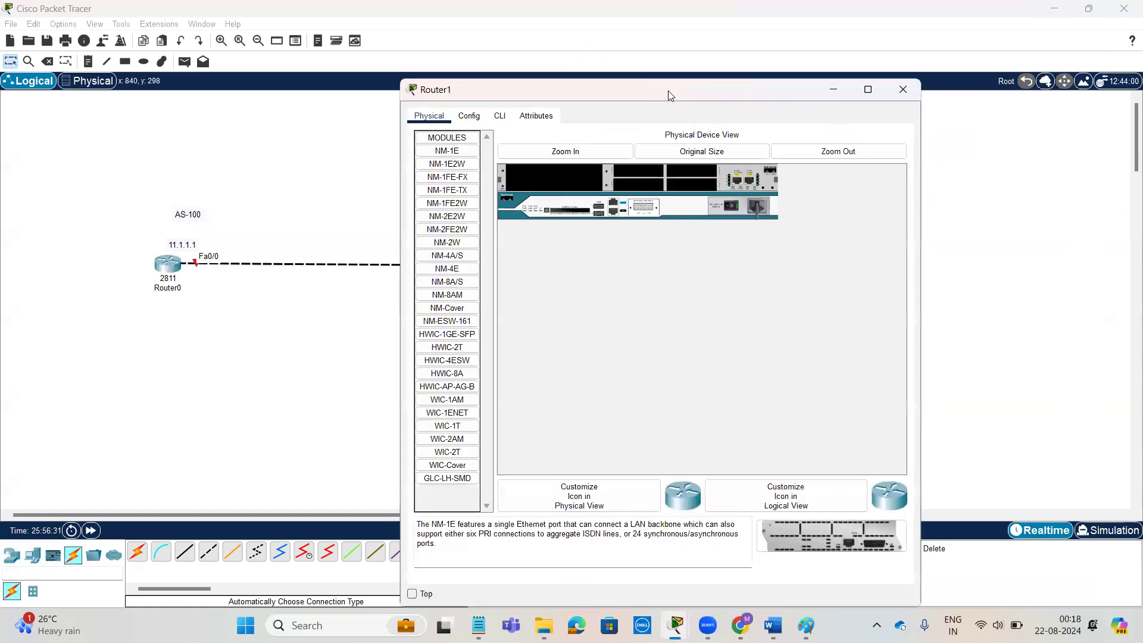
left_click(669, 117)
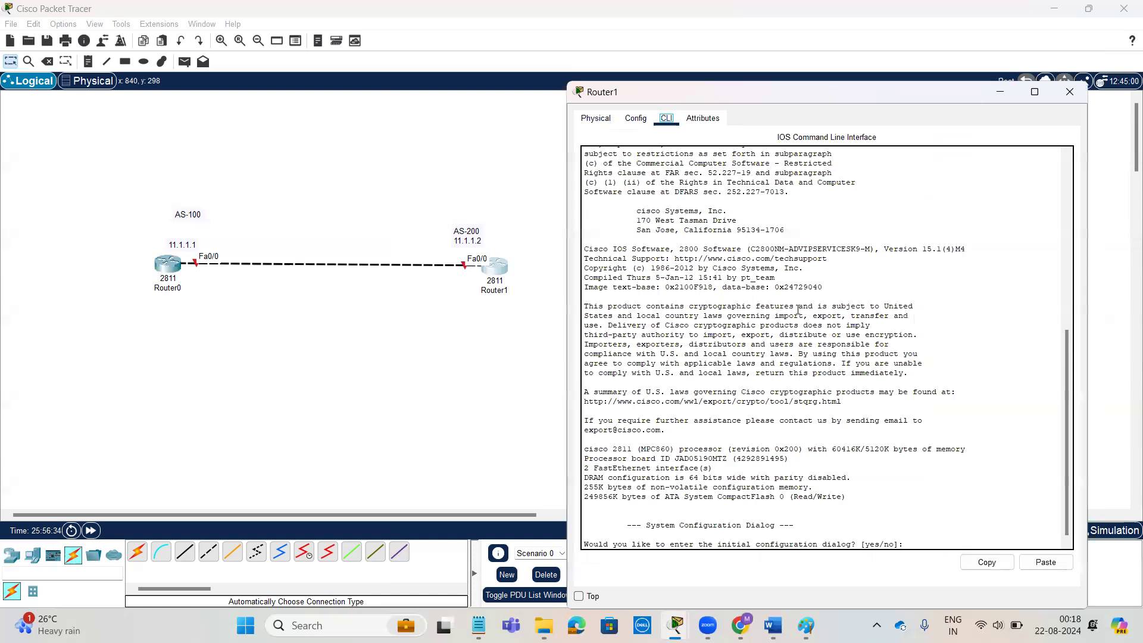
type("no")
key("Return")
key("Return")
key("Return")
On Router1, enter privileged mode with en and global configuration mode with conf t
type("en")
key("Return")
key("Return")
key("Return")
type("conf")
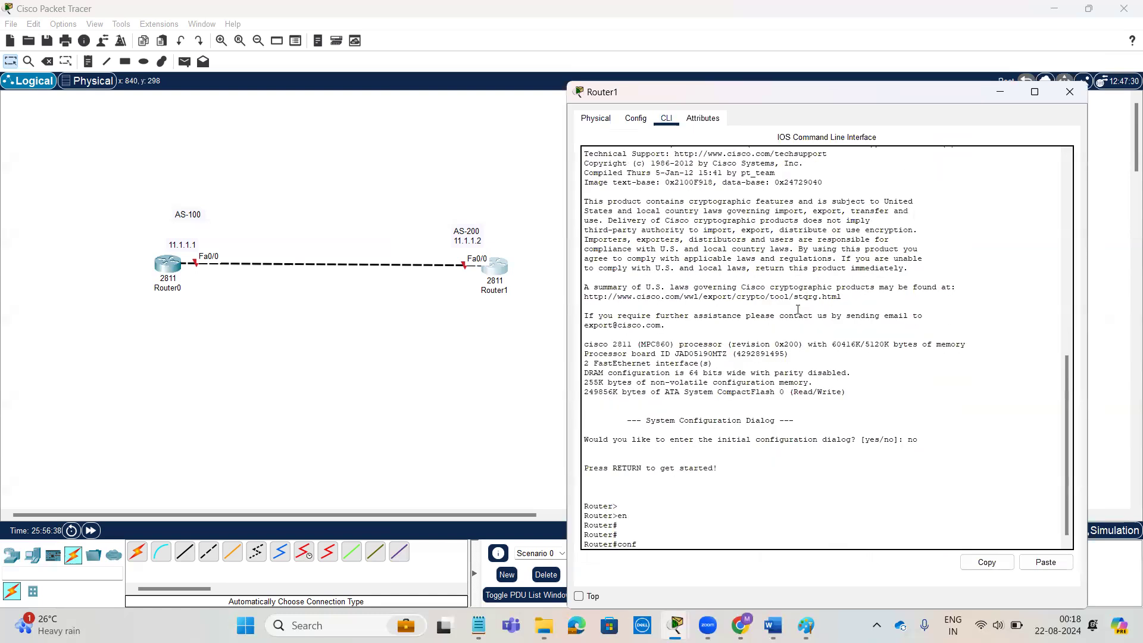
type(" t")
key("Return")
key("Return")
Enter interface fastEthernet 0/0 on Router1 and assign it IP address 11.1.1.2 with mask 255.255.255.0
type("interface")
key("Tab")
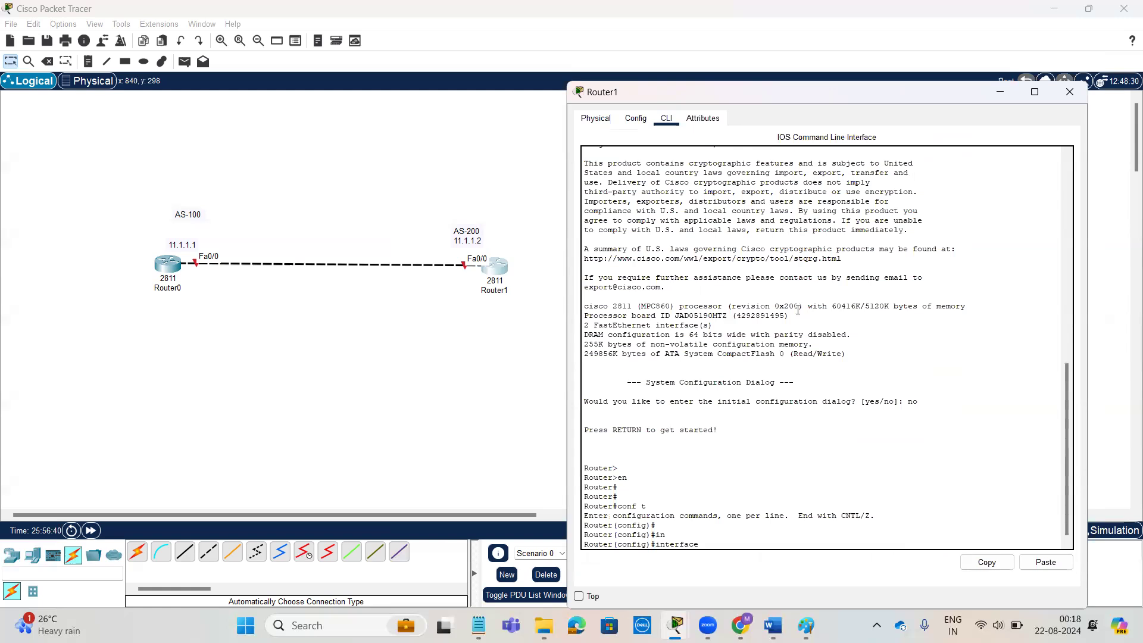
type("fastEthernet 0/")
key("Tab")
type("0/0")
key("Return")
type("ip a")
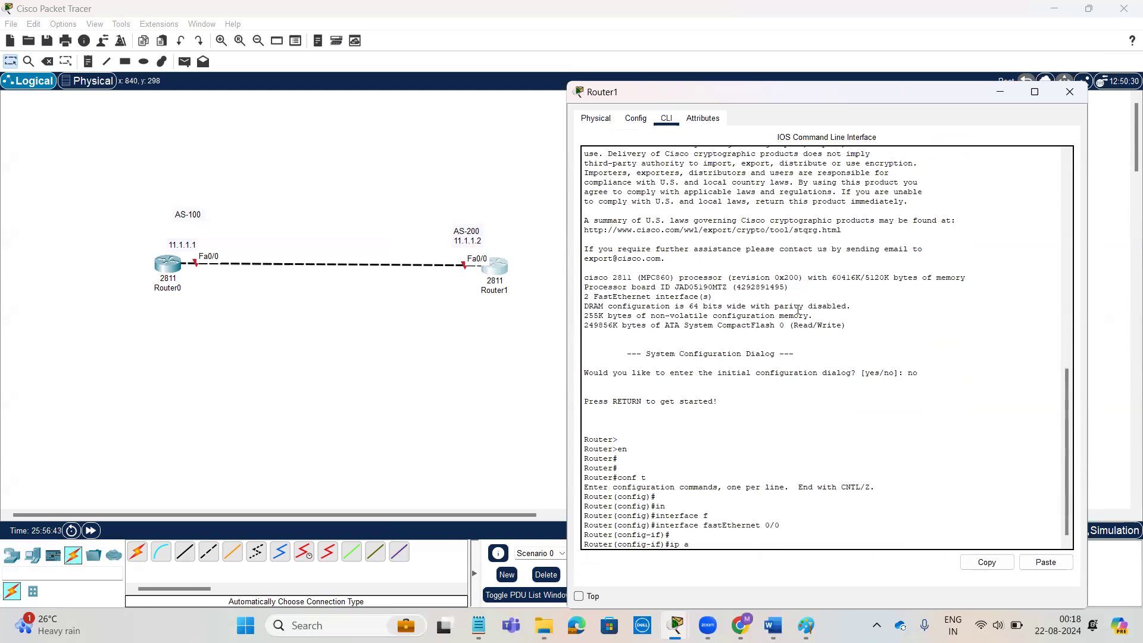
type("d")
key("Tab")
type("11")
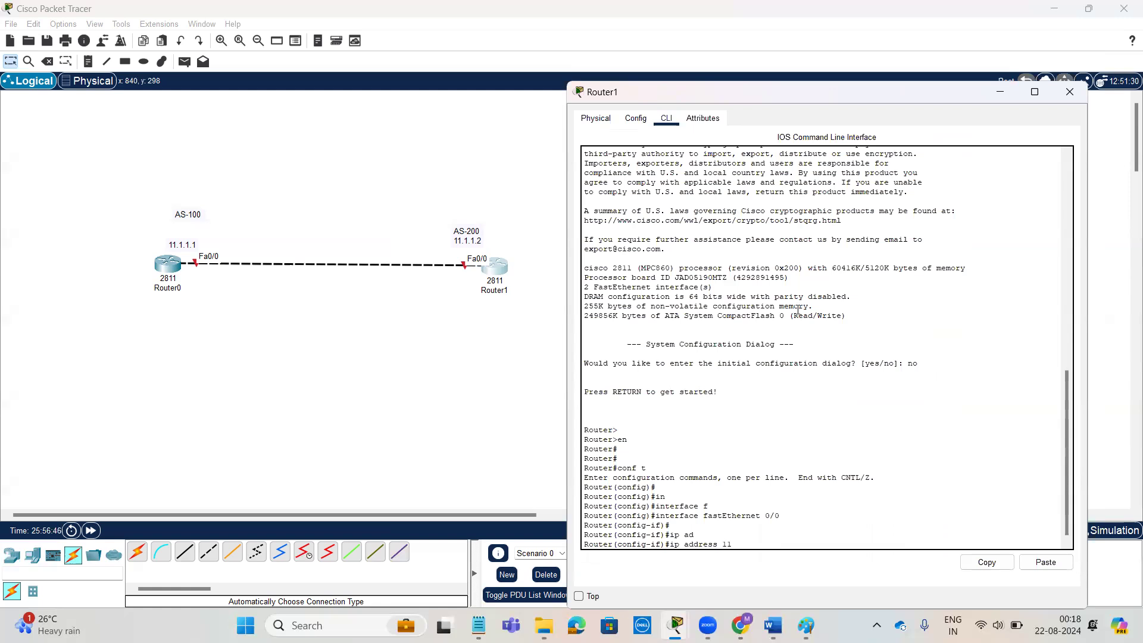
type(".1.1.2 255.255.255.0")
key("Return")
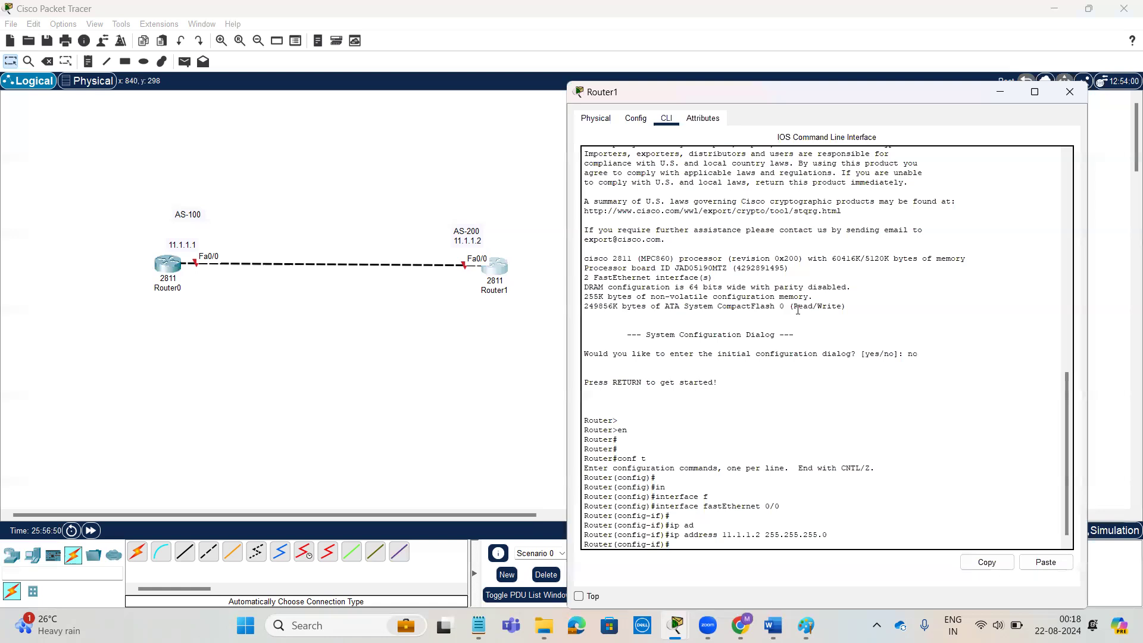
Enable Router1's FastEthernet 0/0 with no shutdown and exit to global configuration mode
type("no sh")
key("Tab")
key("Return")
type("ex")
key("Return")
key("Return")
key("Return")
key("Return")
key("Return")
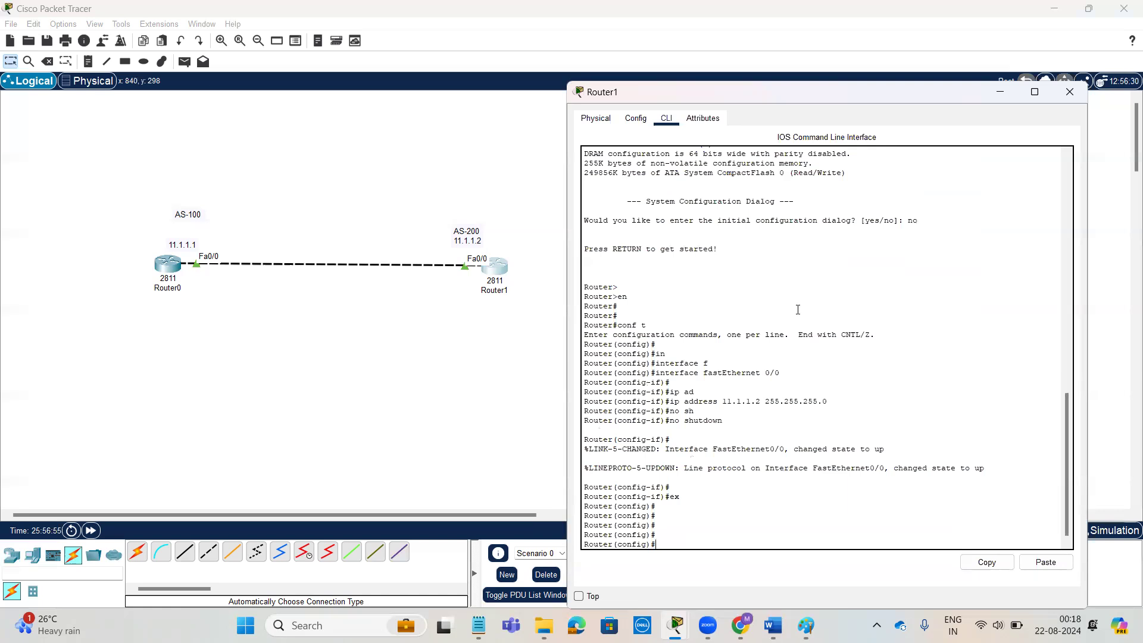
End Router1's configuration session and return to the privileged mode prompt
key("ctrl+z")
key("Return")
key("Return")
key("Return")
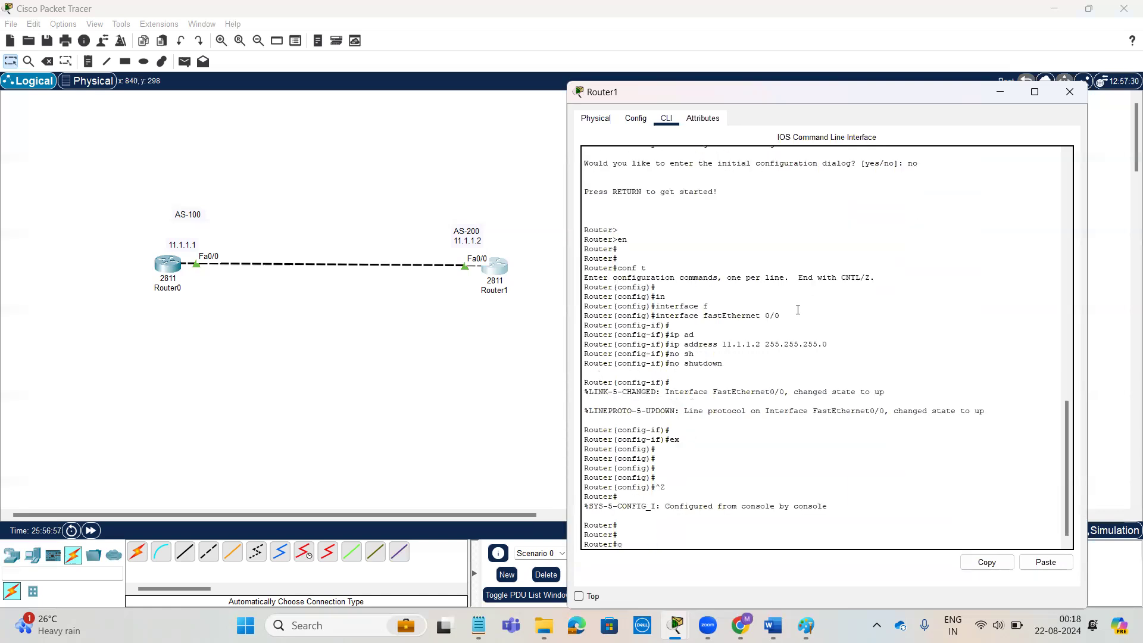
Ping 11.1.1.1 from Router1 to test the link to Router0
type("ping 11.1.1.1")
key("Return")
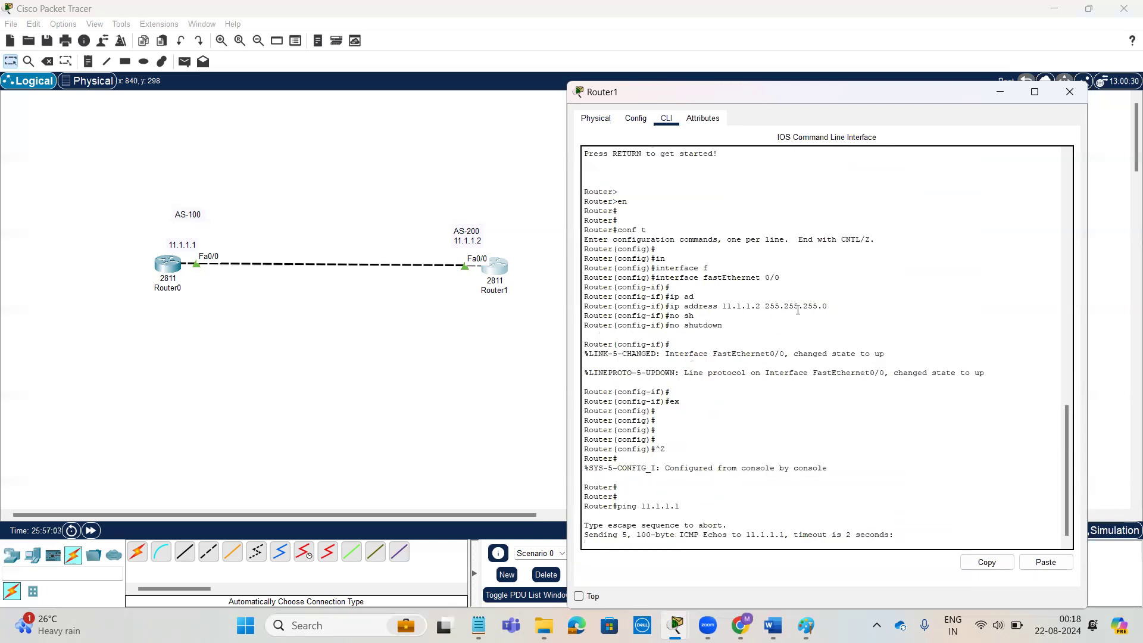
key("Return")
key("Return")
key("Return")
key("Return")
key("Return")
key("Return")
key("Return")
key("Return")
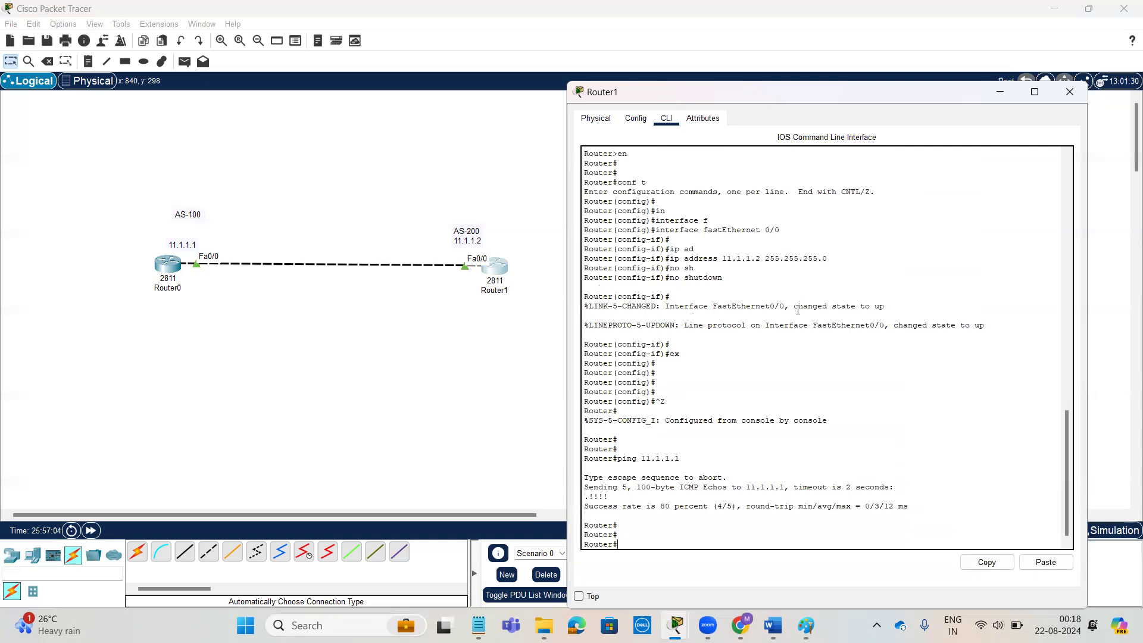
Enter global configuration mode on Router1 with conf t
type("conf t")
key("Return")
key("Return")
key("Return")
key("Return")
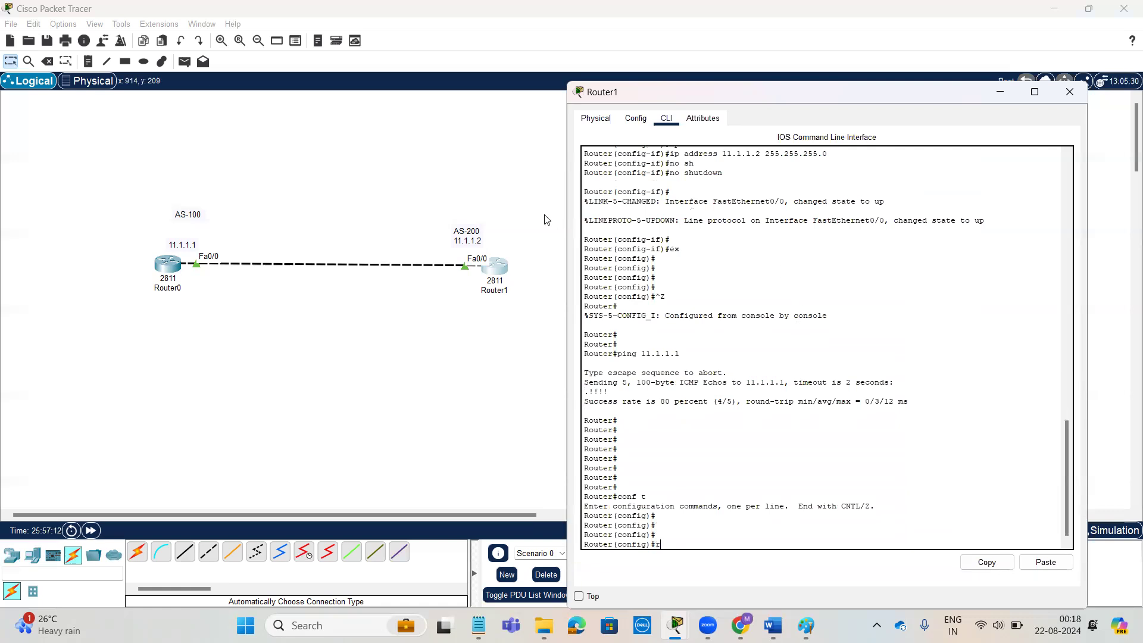
List the routing protocols available on Router1 with router ? and examine the BGP, EIGRP, OSPF and RIP entries
type("rou")
key("Tab")
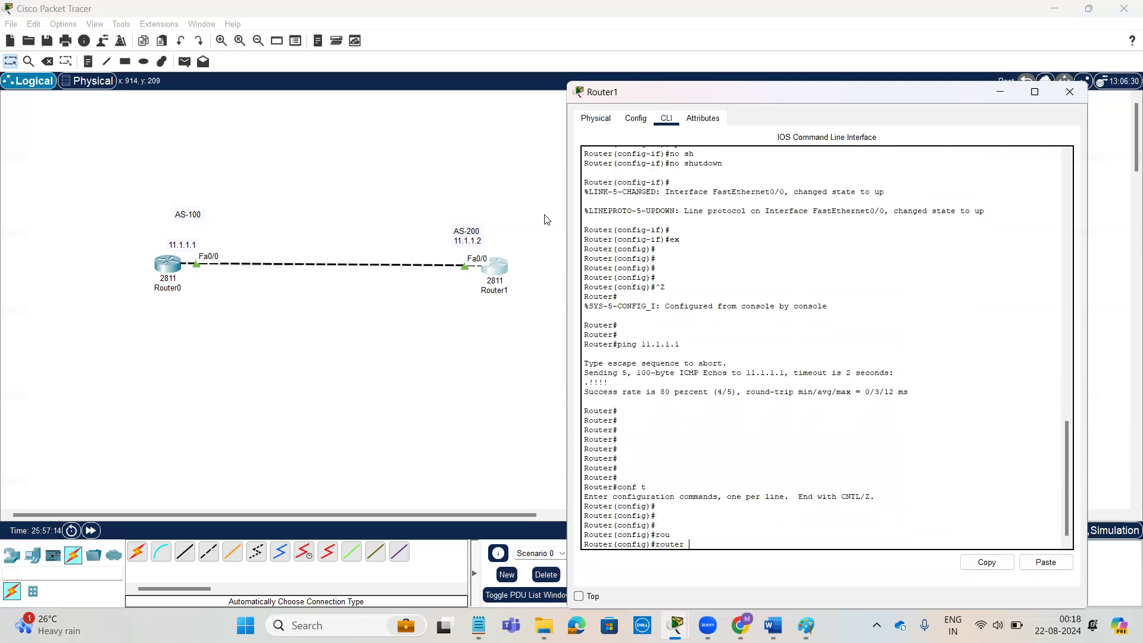
type("?")
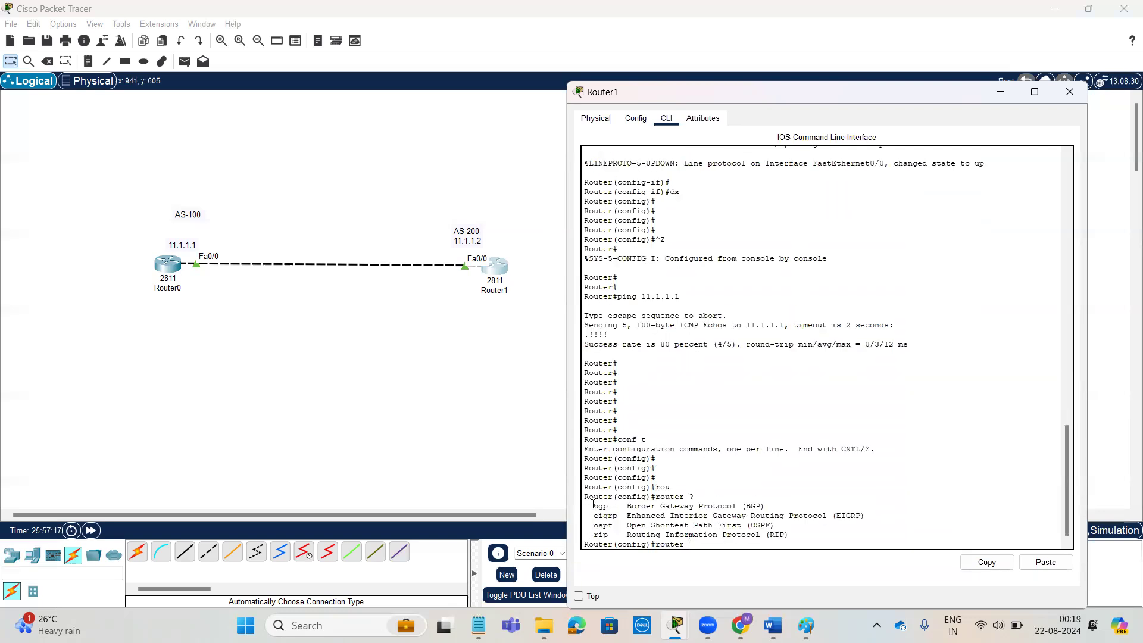
left_click_drag(593, 505, 629, 531)
left_click(609, 524)
left_click_drag(594, 515, 612, 535)
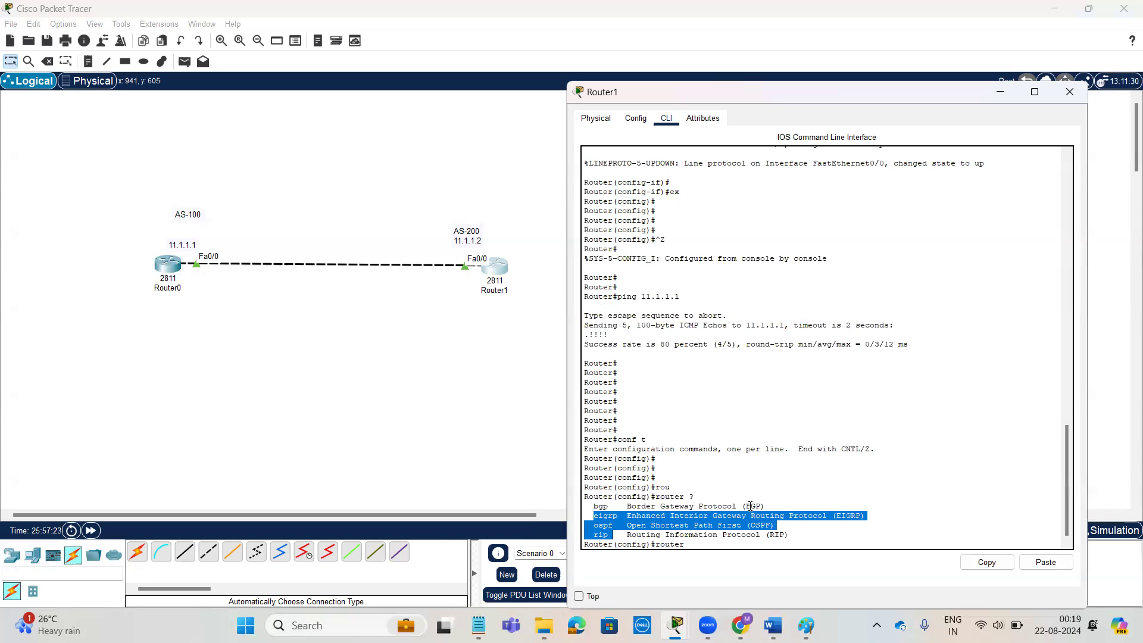
left_click(774, 544)
Begin the router bgp command at Router1's global configuration prompt, leaving out the AS number
key("Tab")
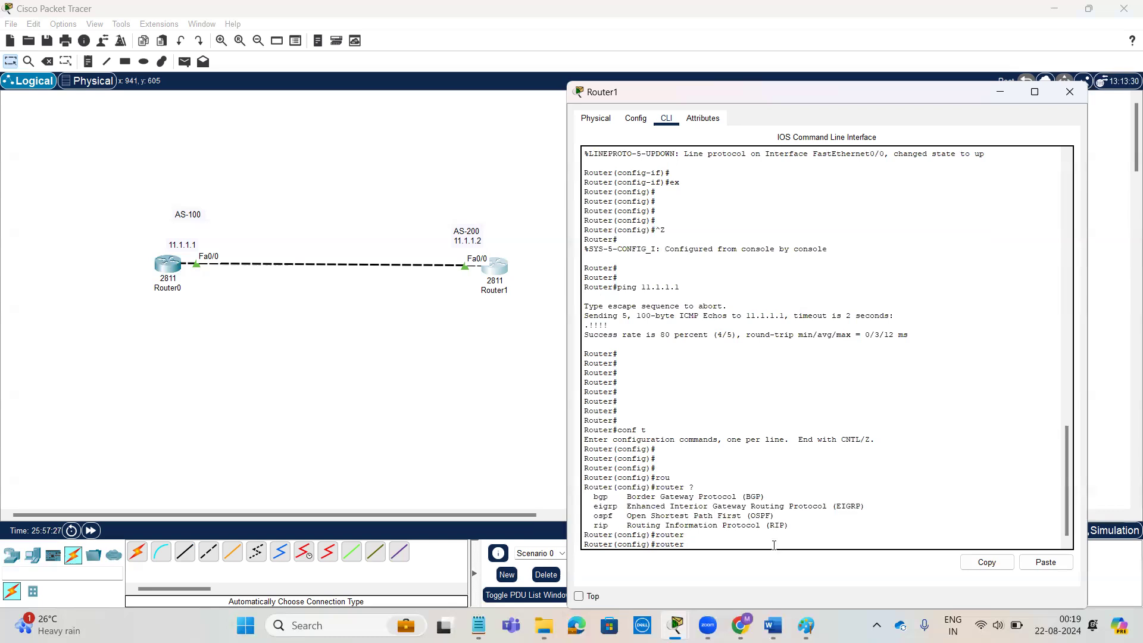
type("b")
key("Tab")
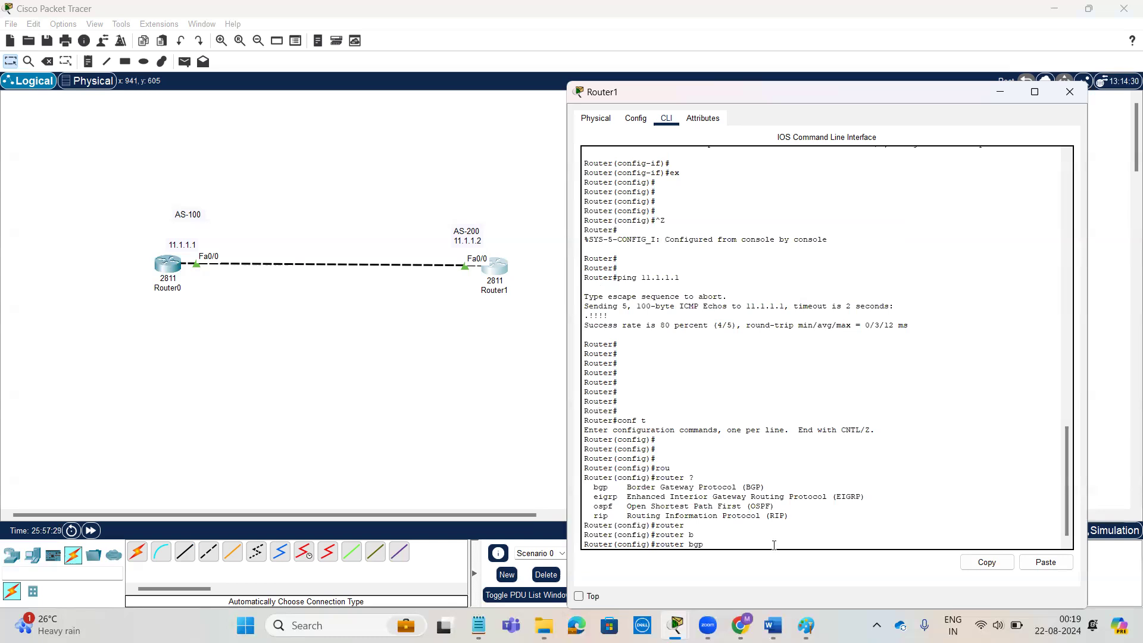
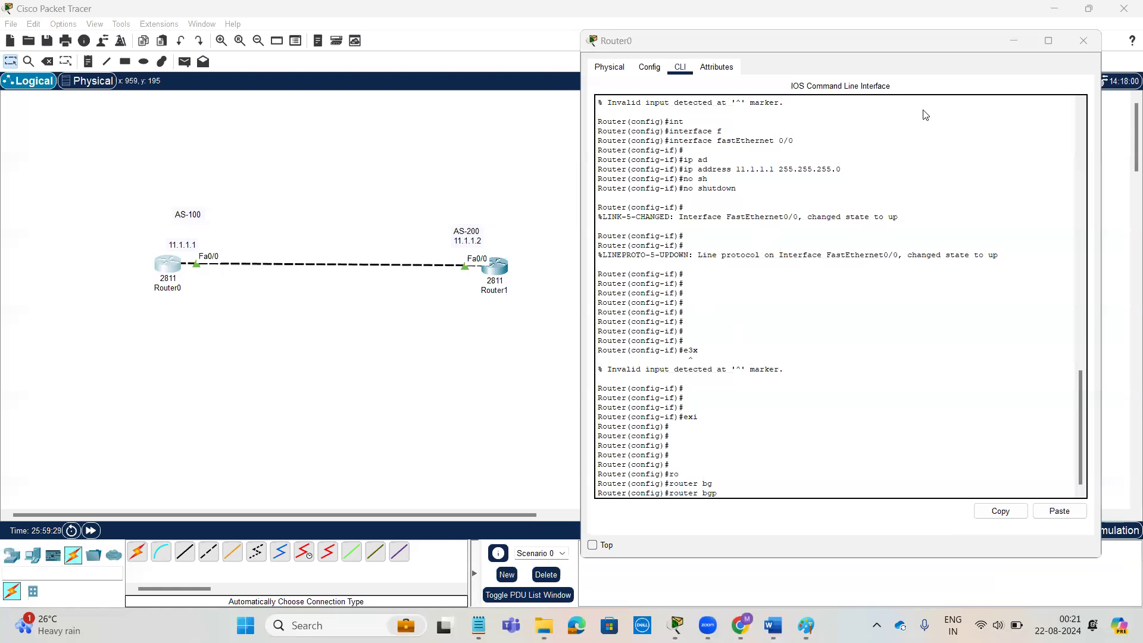
left_click(499, 269)
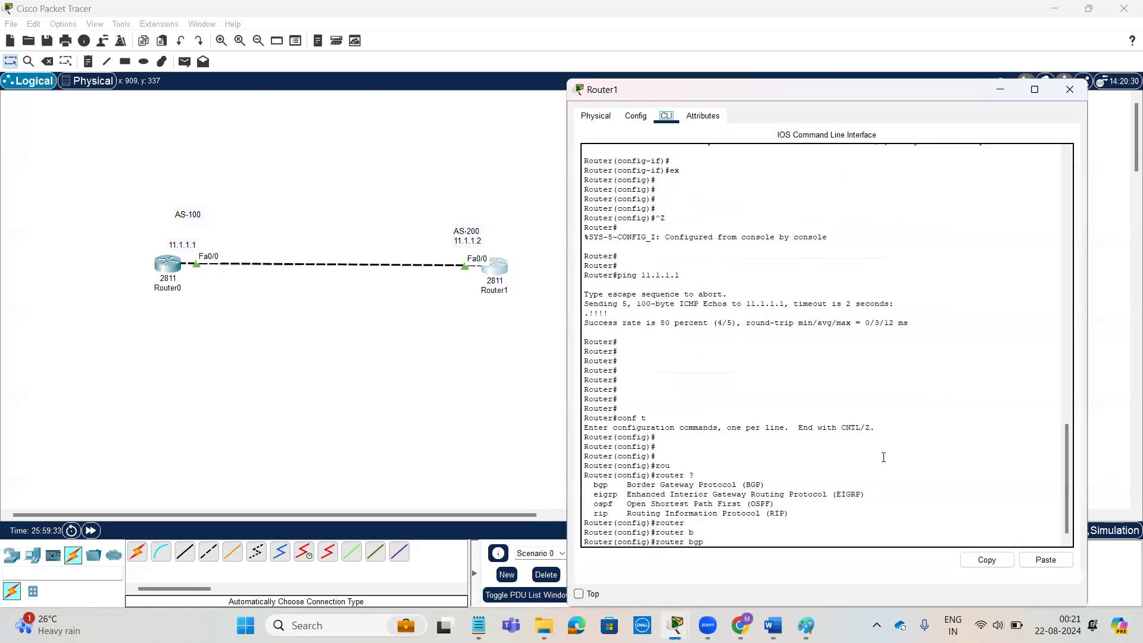
key("Tab")
key("Tab")
key("Tab")
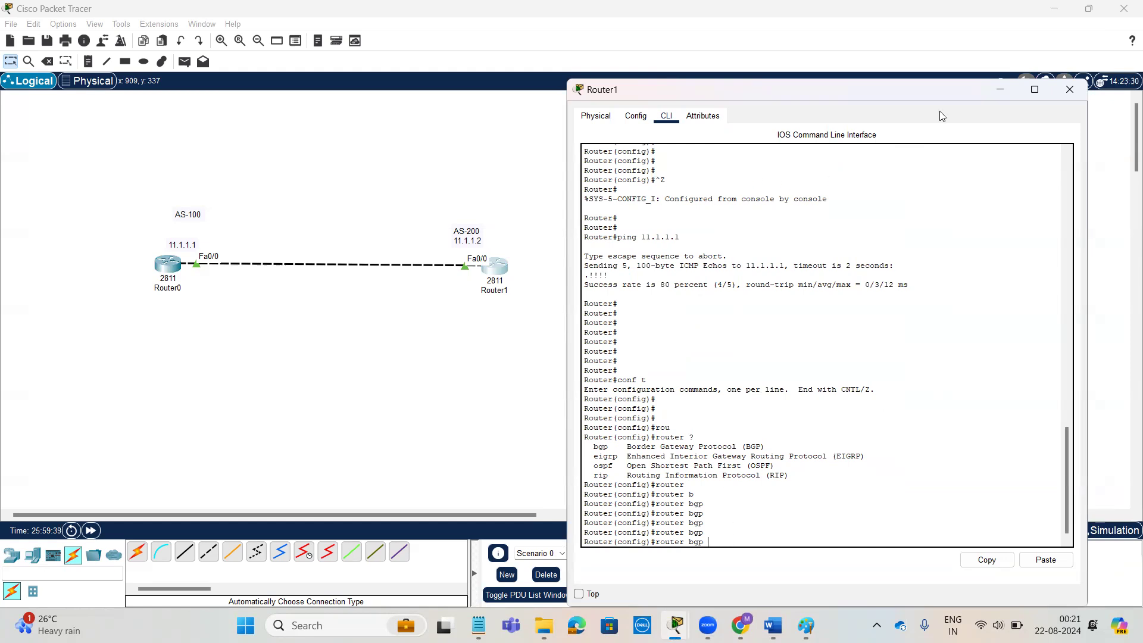
Close Router1's window and open Router0's command line
left_click_drag(921, 89, 818, 70)
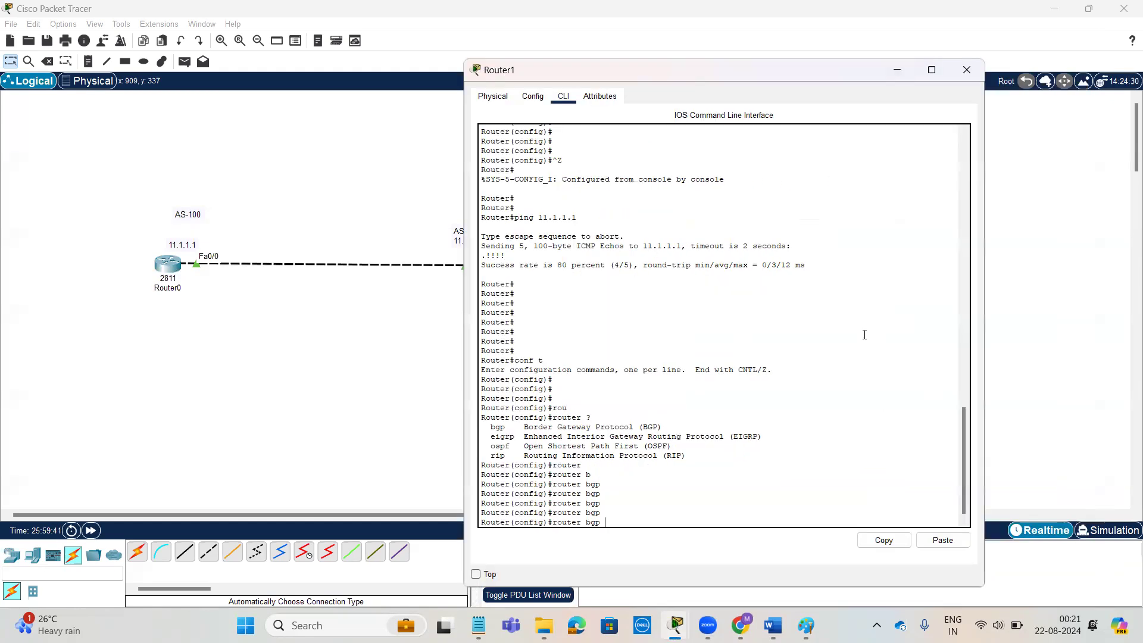
left_click(966, 70)
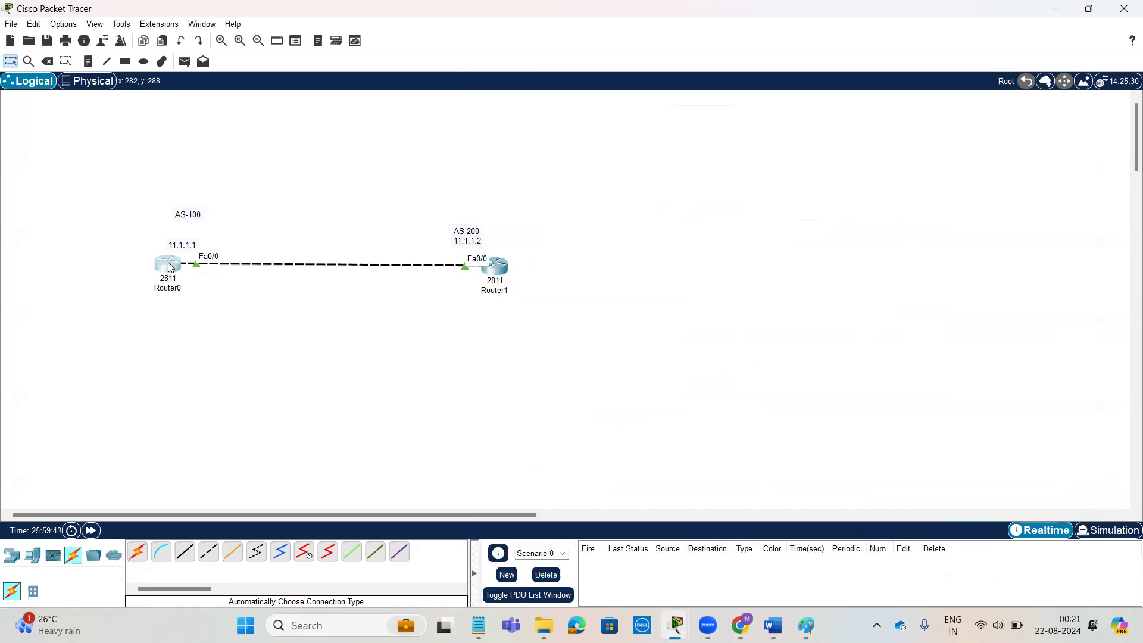
left_click(167, 263)
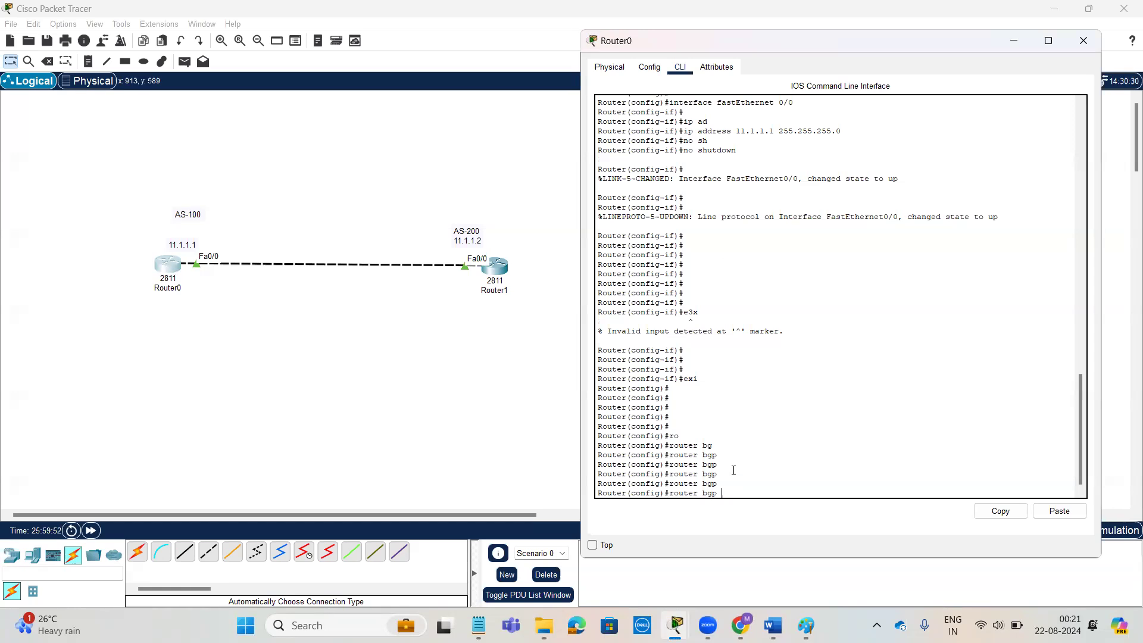
Clear the pending router bgp entry on Router0 and set its hostname to R1
key("BackSpace")
key("BackSpace")
key("BackSpace")
key("BackSpace")
key("BackSpace")
key("BackSpace")
key("BackSpace")
key("BackSpace")
key("BackSpace")
key("BackSpace")
type("hos")
key("Tab")
type("R1")
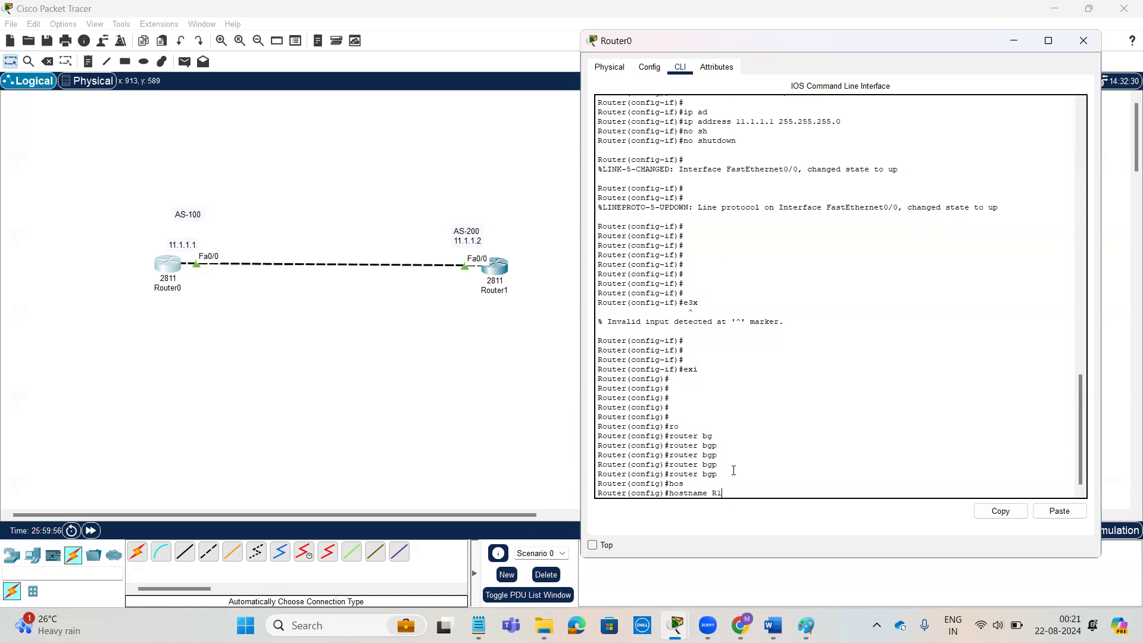
key("Return")
key("Return")
key("Return")
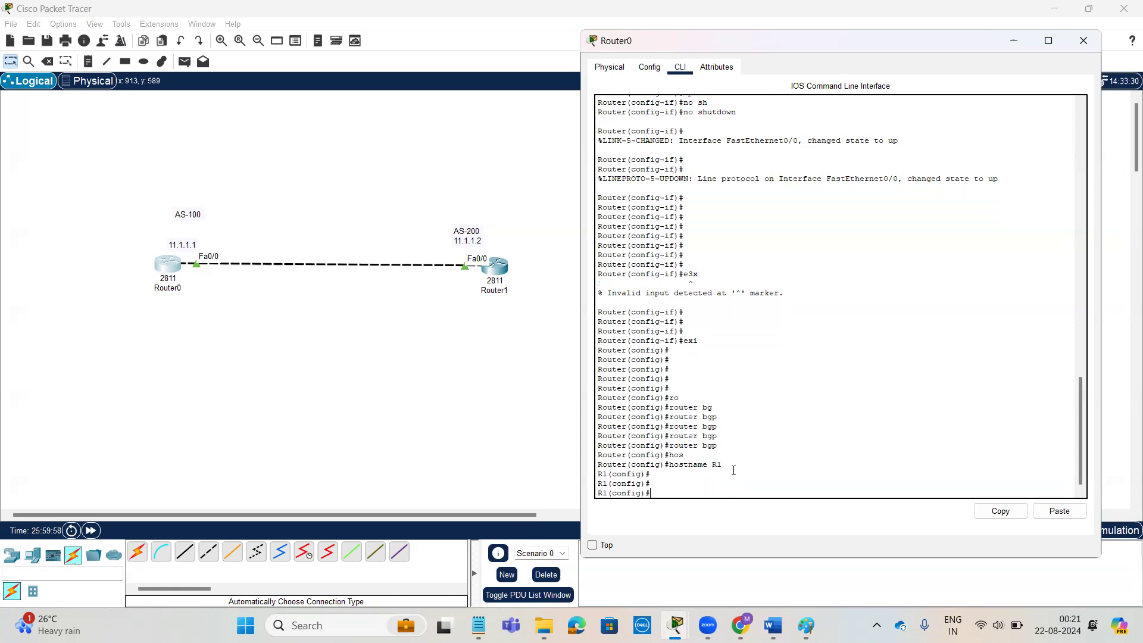
Start the BGP process for AS 100 on R1 with router bgp 100
type("rou")
key("Tab")
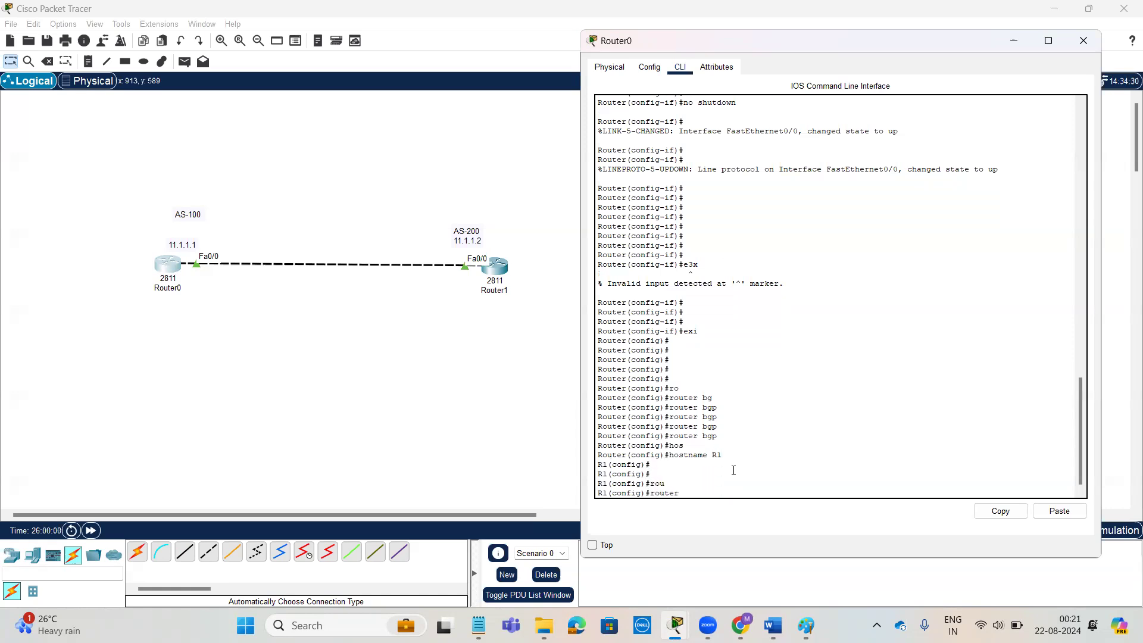
type("b")
key("Tab")
type("100")
key("Return")
key("Return")
key("Return")
key("Return")
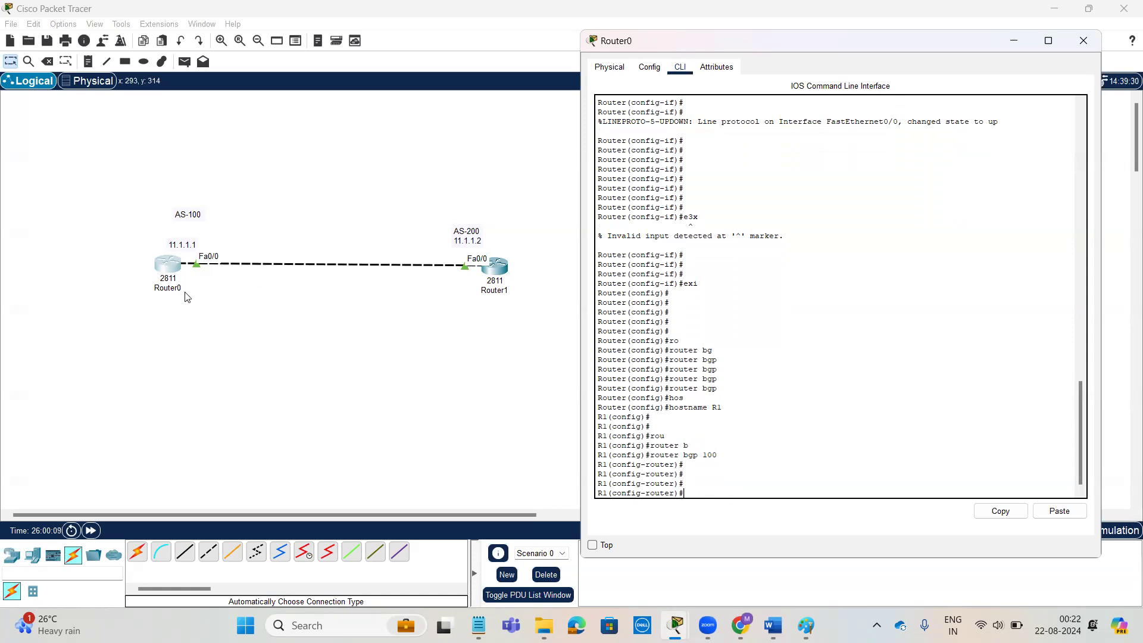
Begin the neighbor 11.1.1.2 remote-as statement on R1 and check the accepted AS number range with ?
type("nei")
key("Tab")
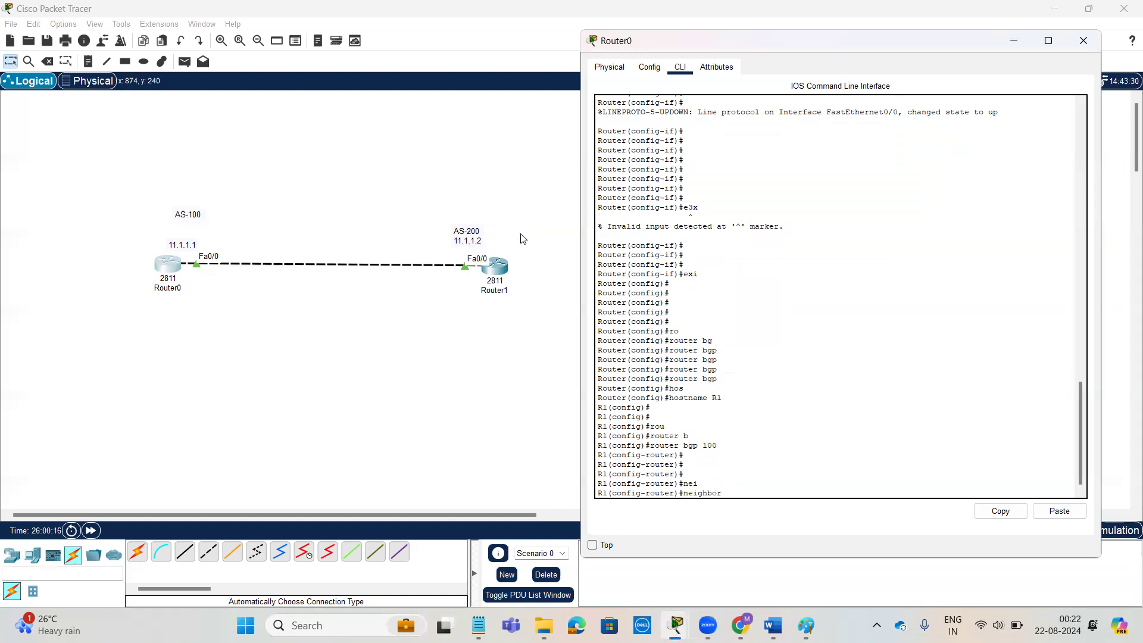
type("11.1.1.2")
type("re")
key("Tab")
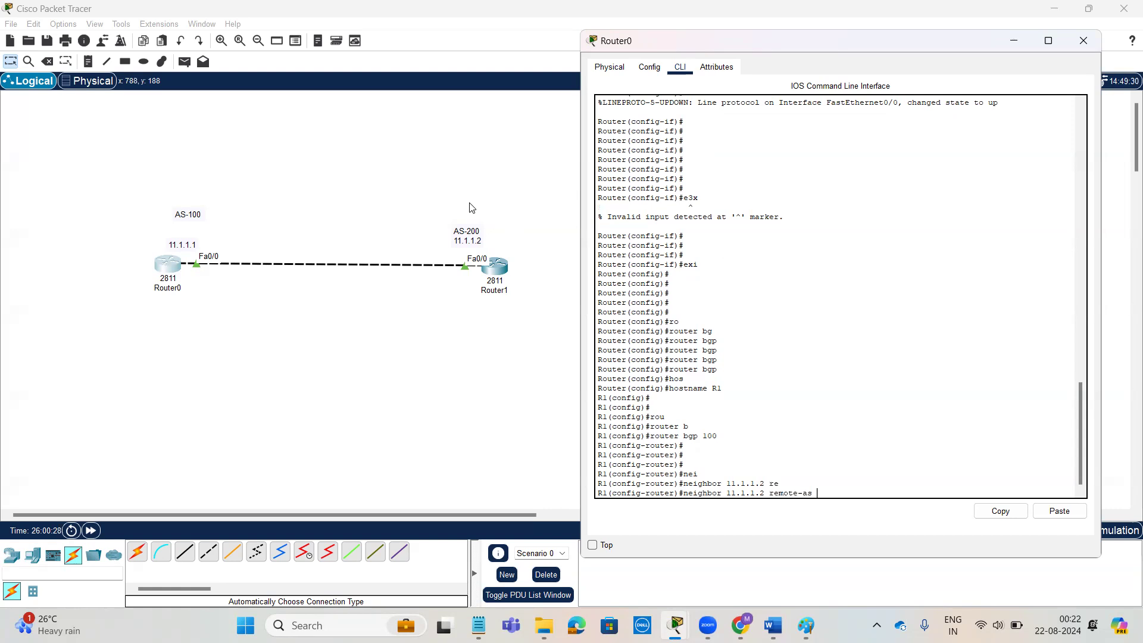
type("?")
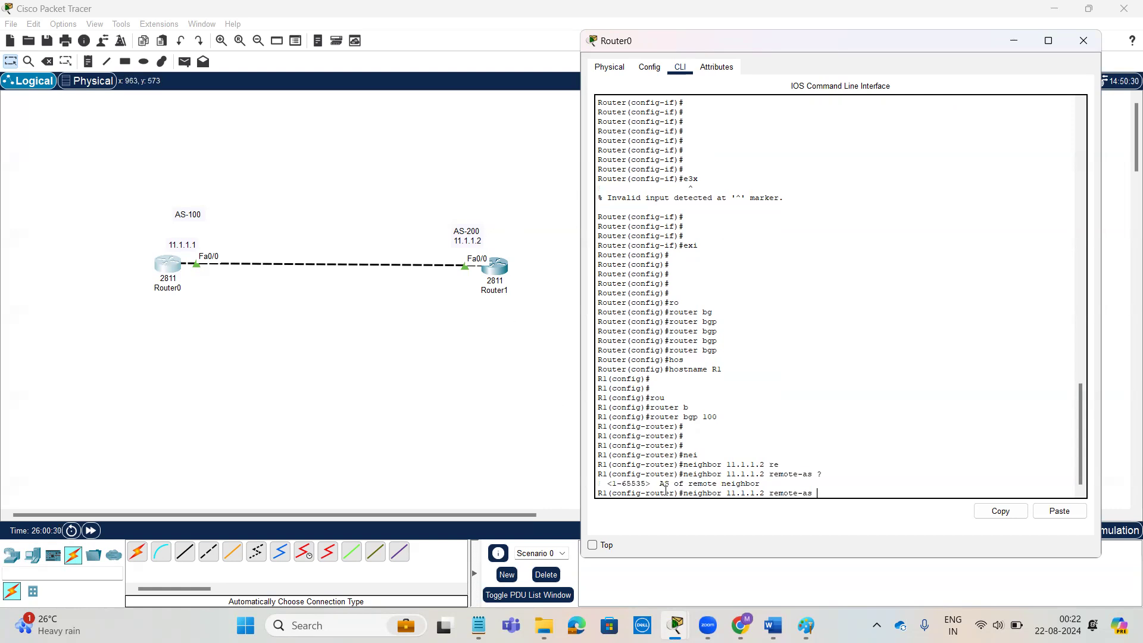
mouse_move(612, 484)
left_mouse_down()
mouse_move(641, 484)
mouse_move(608, 484)
left_mouse_up()
left_click(836, 492)
left_click_drag(651, 484, 613, 484)
left_click(824, 492)
Complete R1's neighbor 11.1.1.2 statement with remote AS number 200
key("Tab")
key("Tab")
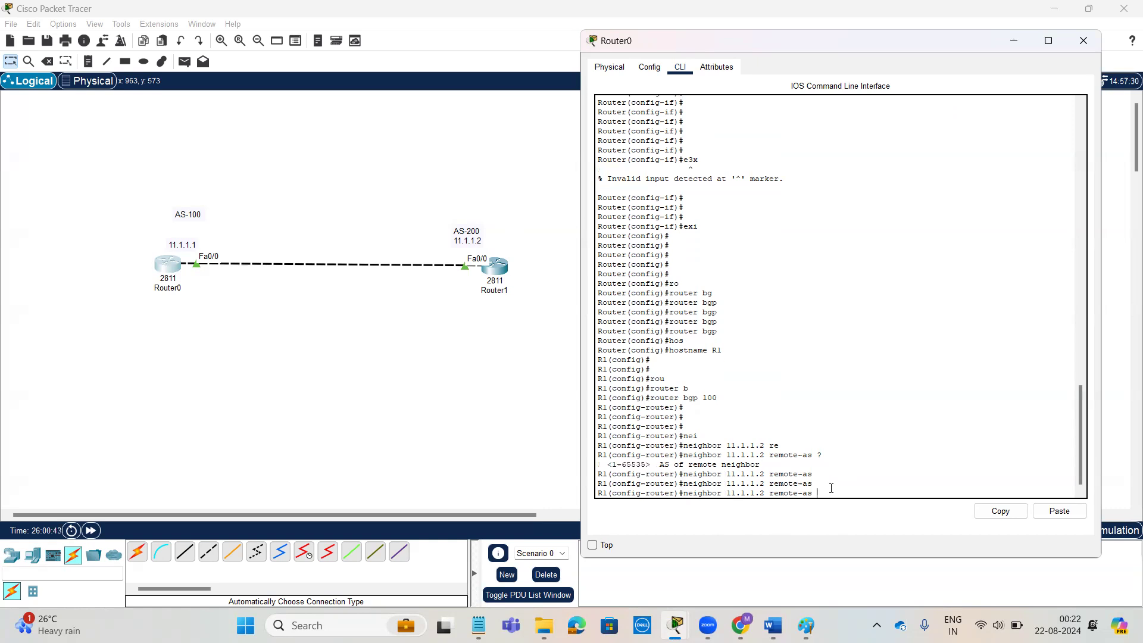
type("20")
key("Return")
key("Return")
key("Return")
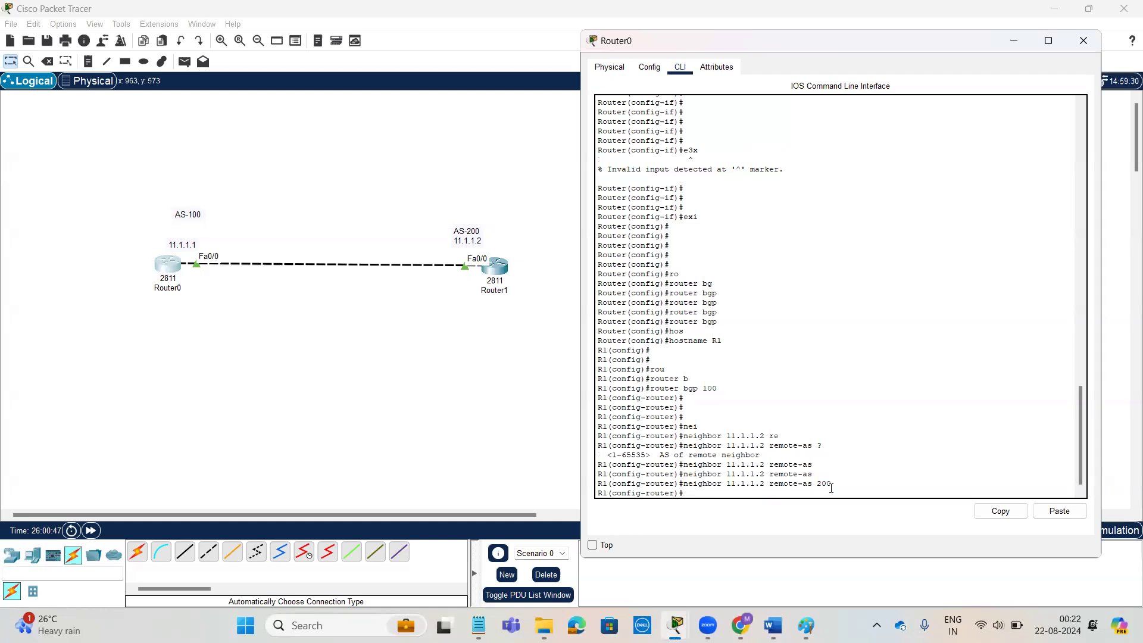
End R1's configuration session and return to the privileged mode prompt
key("ctrl+z")
key("Return")
key("Return")
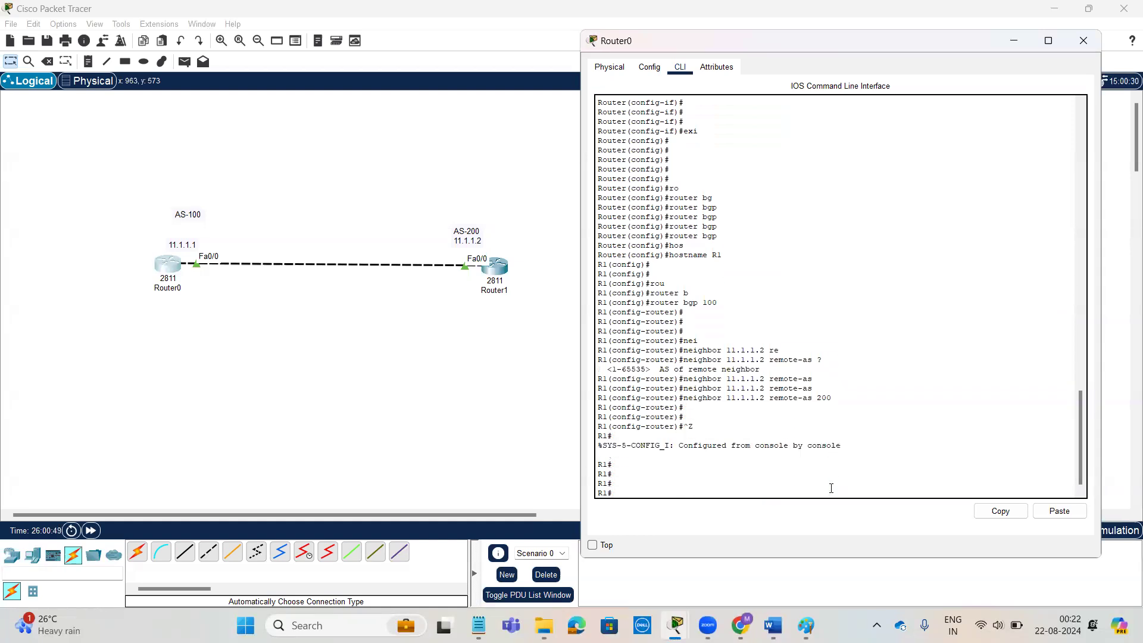
key("Return")
Run show ip bgp neighbors on R1 and review the full neighbor output
type("sh")
key("Tab")
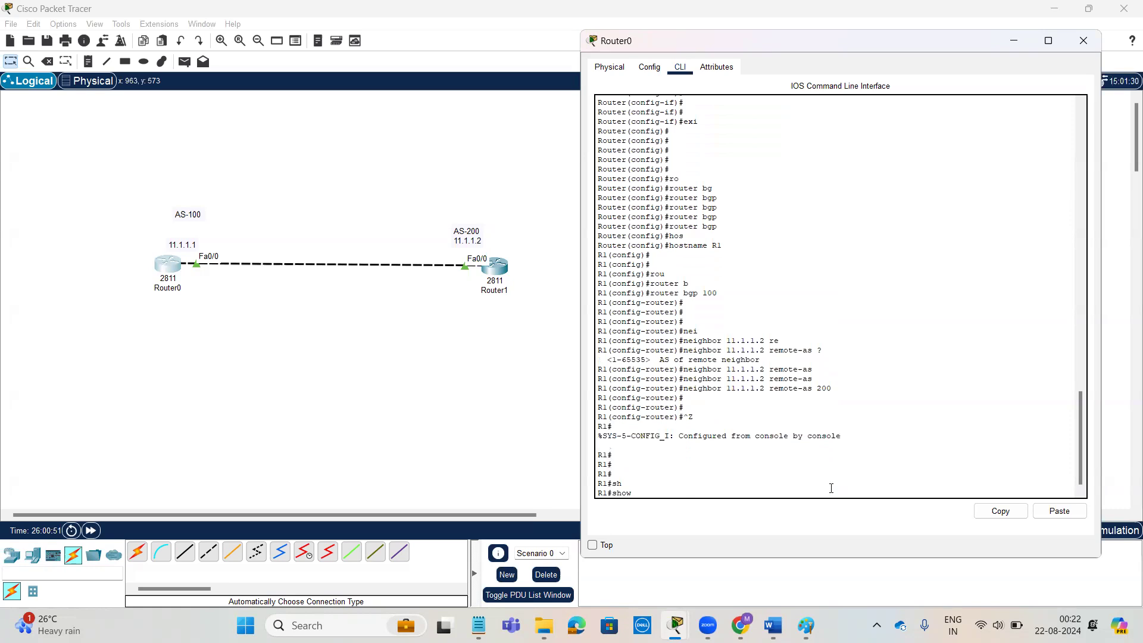
type("ip bg")
key("Tab")
type("nei")
key("Tab")
key("Return")
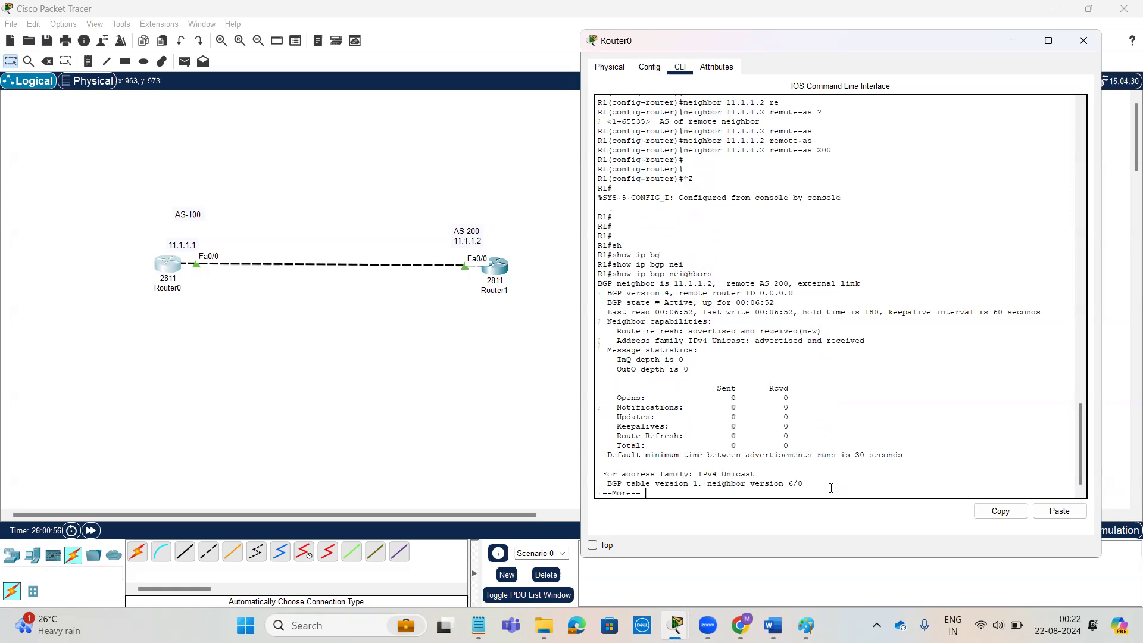
key("space")
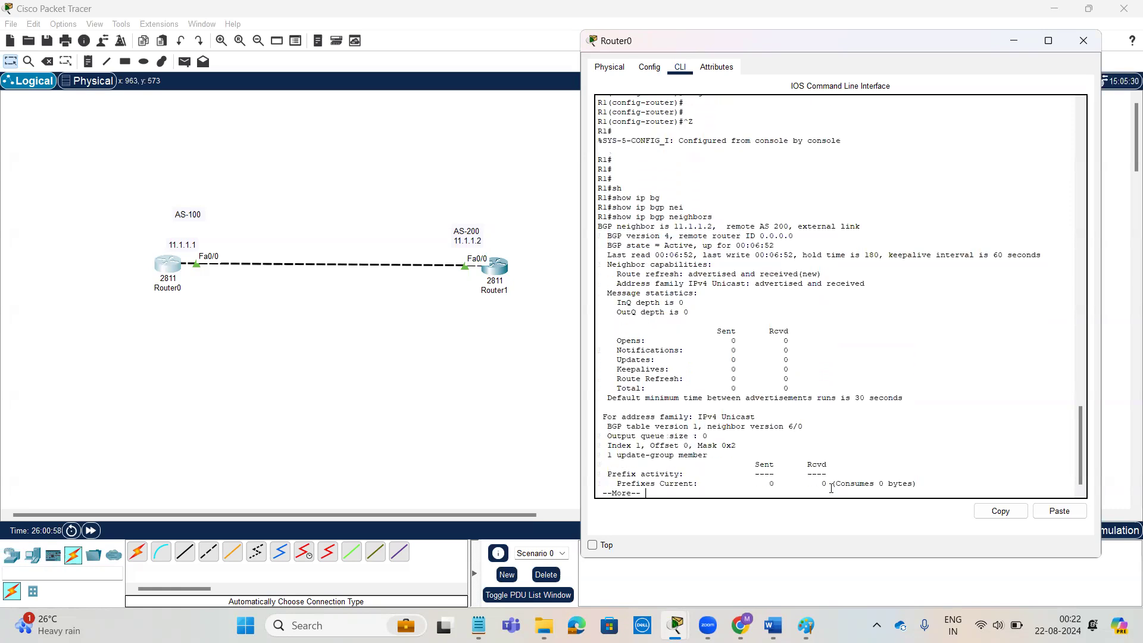
scroll(716, 155, "up", 1)
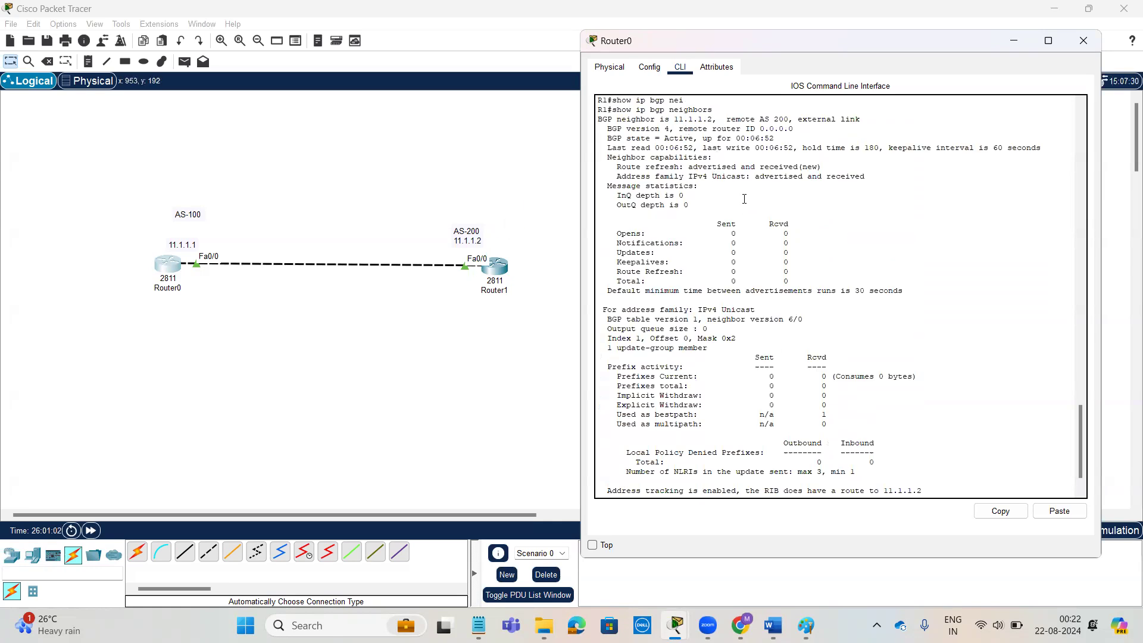
scroll(597, 163, "up", 1)
scroll(822, 321, "down", 2)
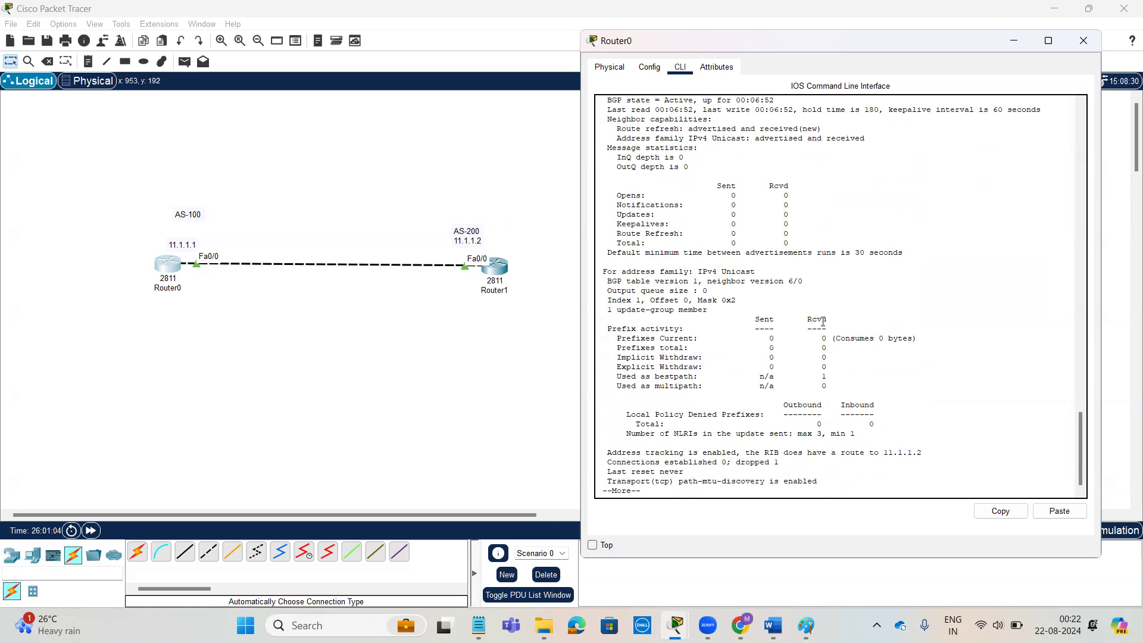
key("Return")
key("Return")
key("Return")
key("Return")
Display R1's BGP summary with show ip bgp summary
type("s")
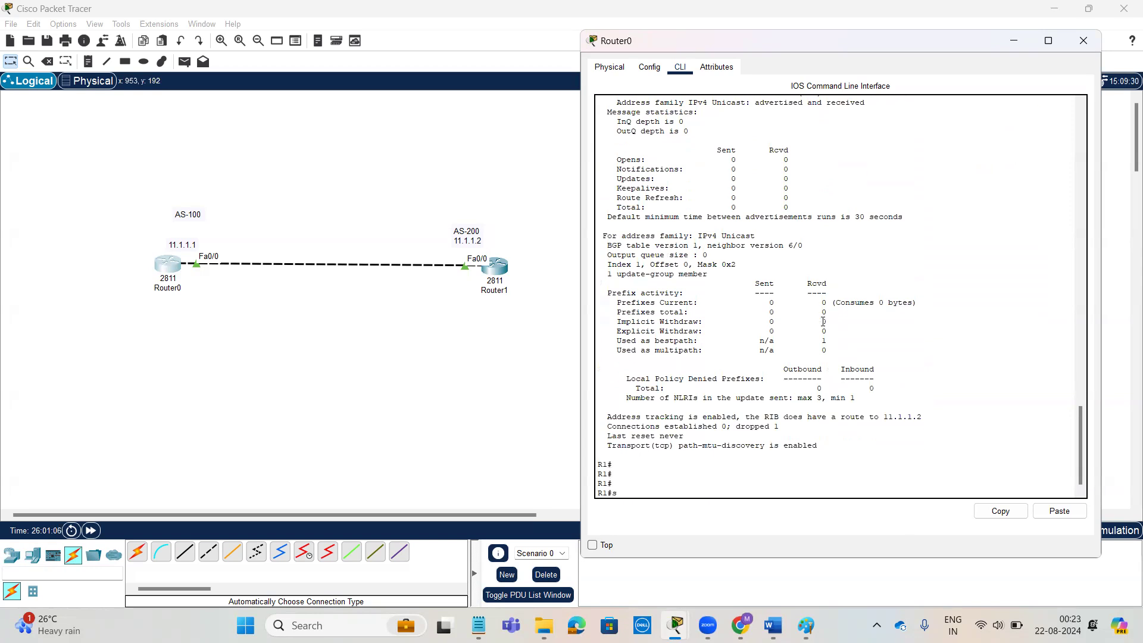
type("how ip b")
key("Tab")
type("ip bg")
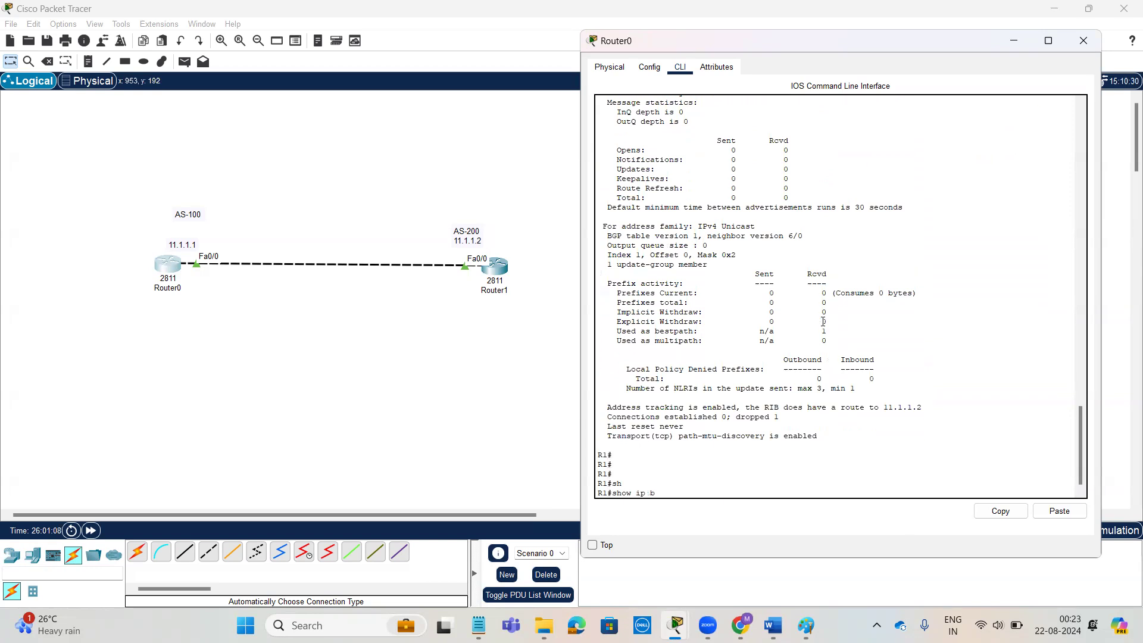
key("Tab")
type("su")
key("Tab")
key("Return")
key("Return")
key("Return")
key("Return")
key("Return")
key("Return")
key("Return")
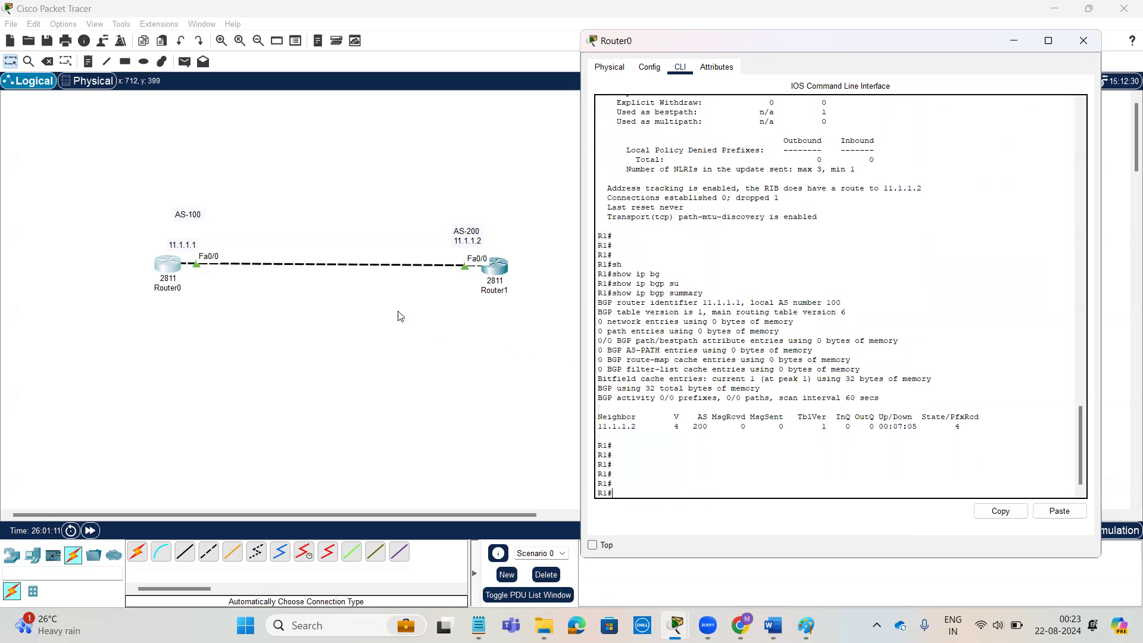
Reopen Router1's command line and start its BGP process for AS 200 with router bgp 200
left_click(492, 269)
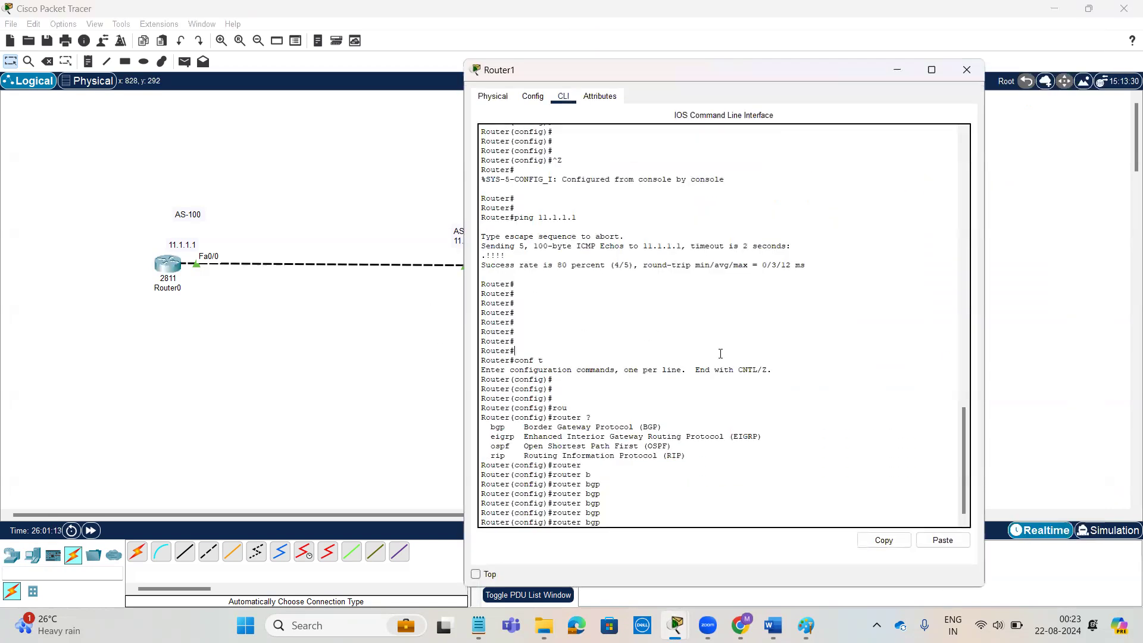
key("Tab")
key("Tab")
key("Tab")
key("Tab")
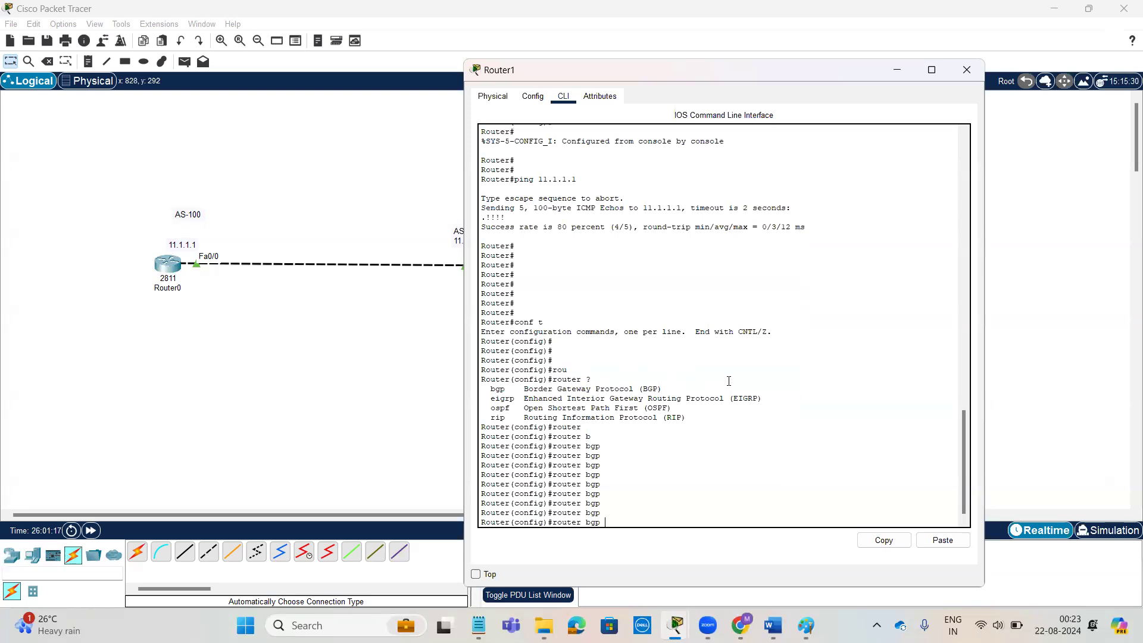
type("2")
key("Return")
key("Return")
key("Return")
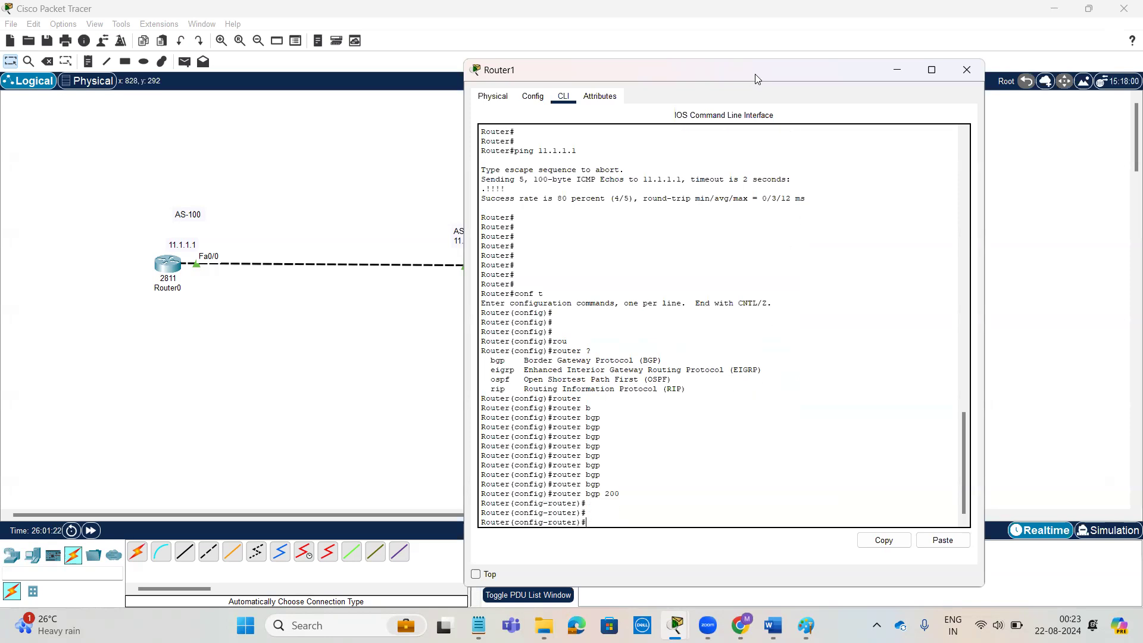
Define 11.1.1.1 as Router1's BGP neighbor with remote-as 100
left_click_drag(756, 79, 828, 68)
type("nei")
key("Tab")
type("11.1.1")
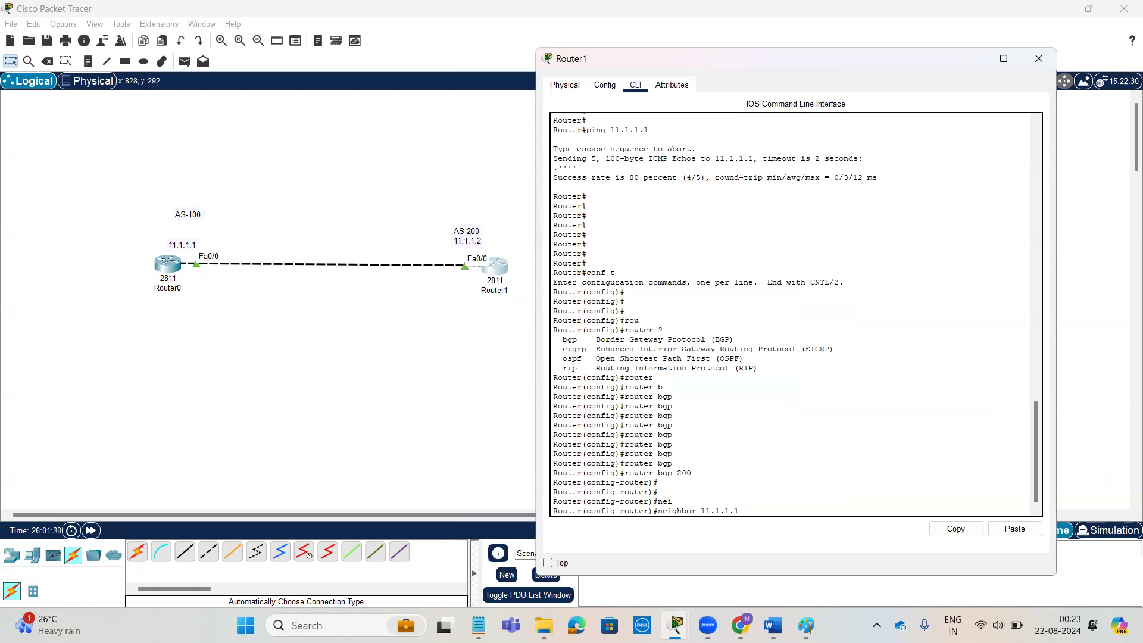
type(".1 re")
key("Tab")
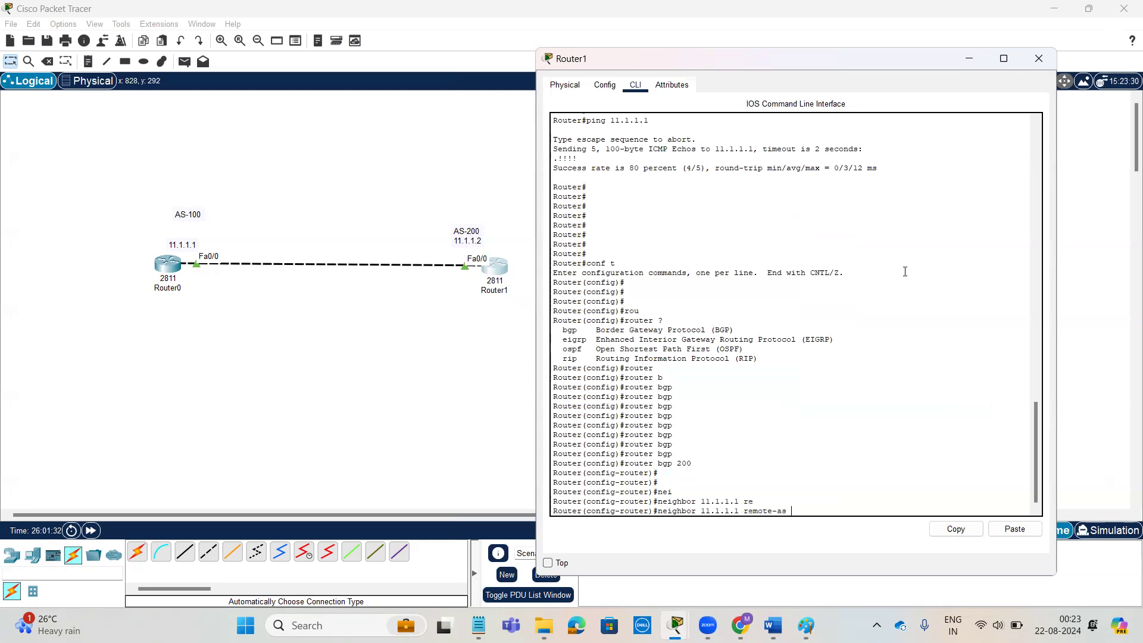
type("100")
key("Return")
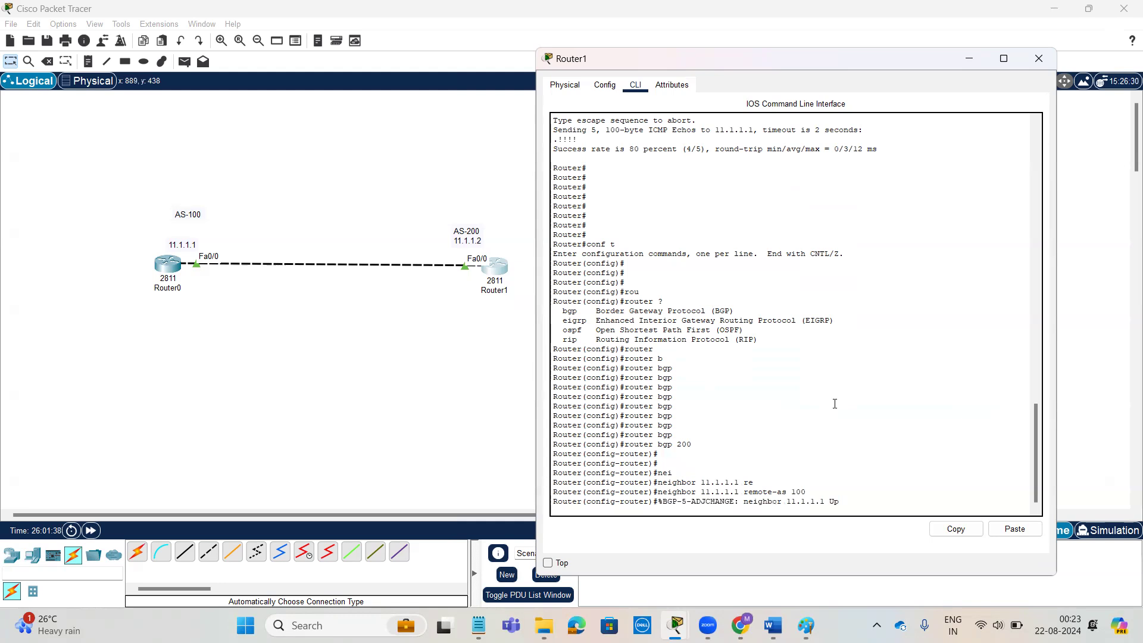
Examine the BGP adjacency change message for neighbor 11.1.1.1 and return to a clean router configuration prompt
left_click_drag(840, 502, 556, 503)
left_click(557, 503)
left_click_drag(662, 502, 843, 502)
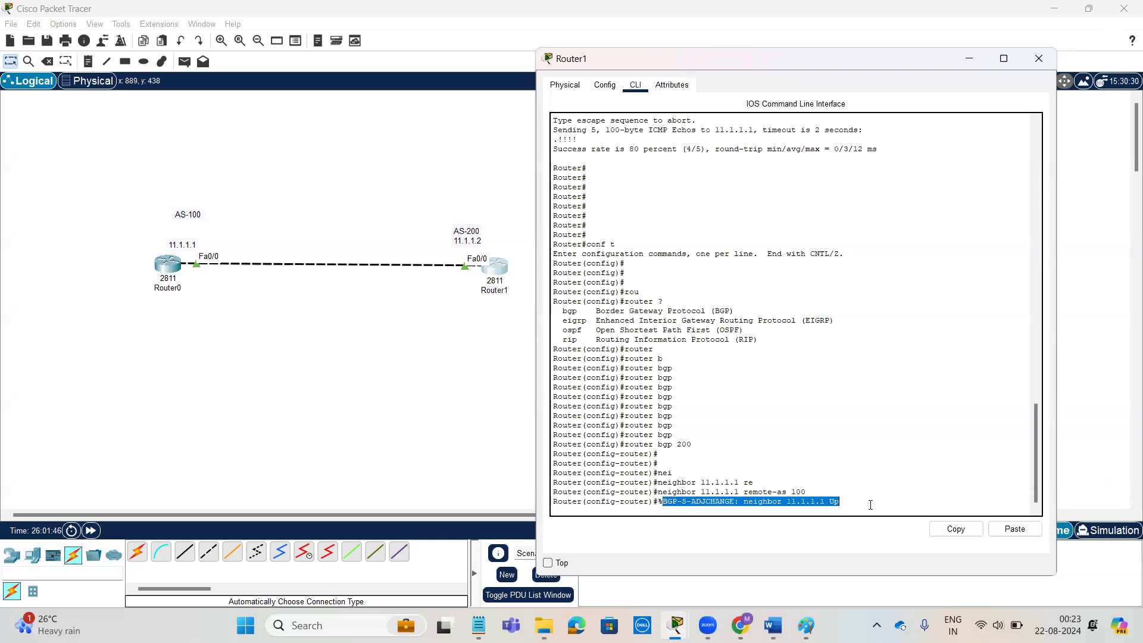
left_click(869, 502)
key("Return")
key("Return")
key("Return")
key("Return")
key("Return")
key("Return")
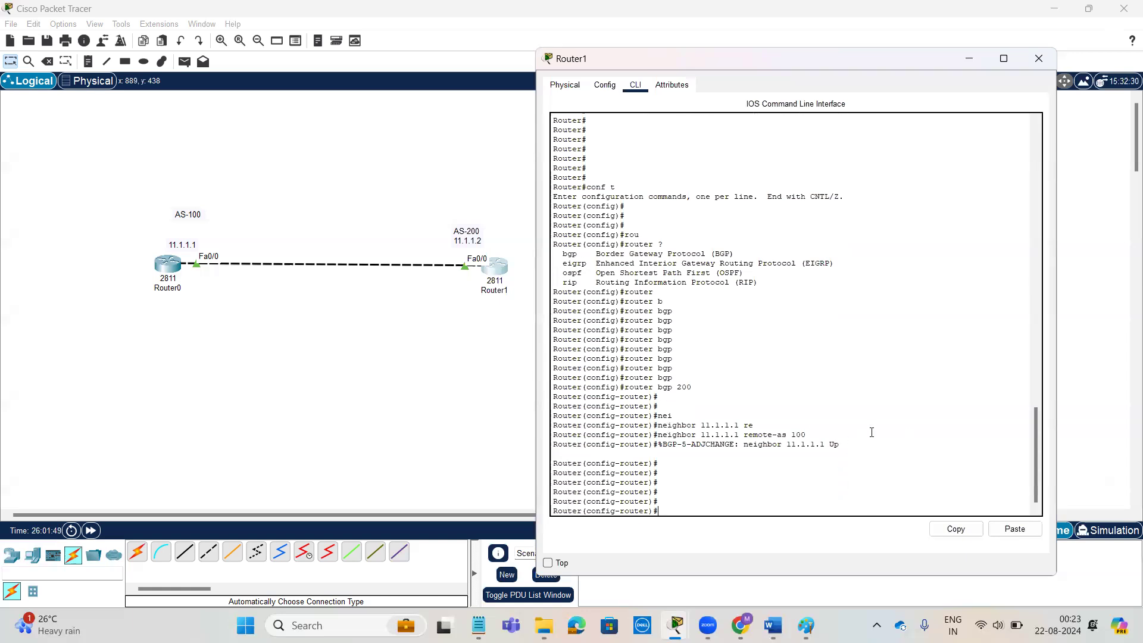
End Router1's configuration session and return to the privileged mode prompt
key("ctrl+z")
key("Return")
key("Return")
key("Return")
key("Return")
key("Return")
key("Return")
Run show ip bgp summary on Router1 and review the neighbor table
type("sh")
key("Tab")
type("ip bg")
key("Tab")
type("su")
key("Tab")
key("Return")
key("Return")
key("Return")
key("Return")
key("Return")
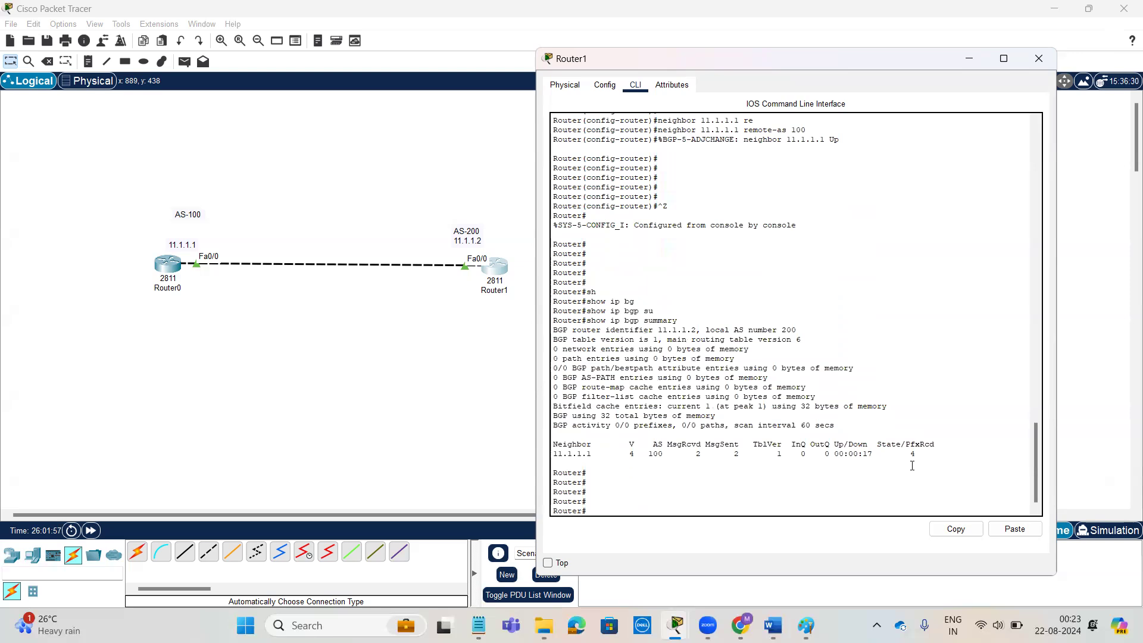
left_click_drag(922, 457, 553, 396)
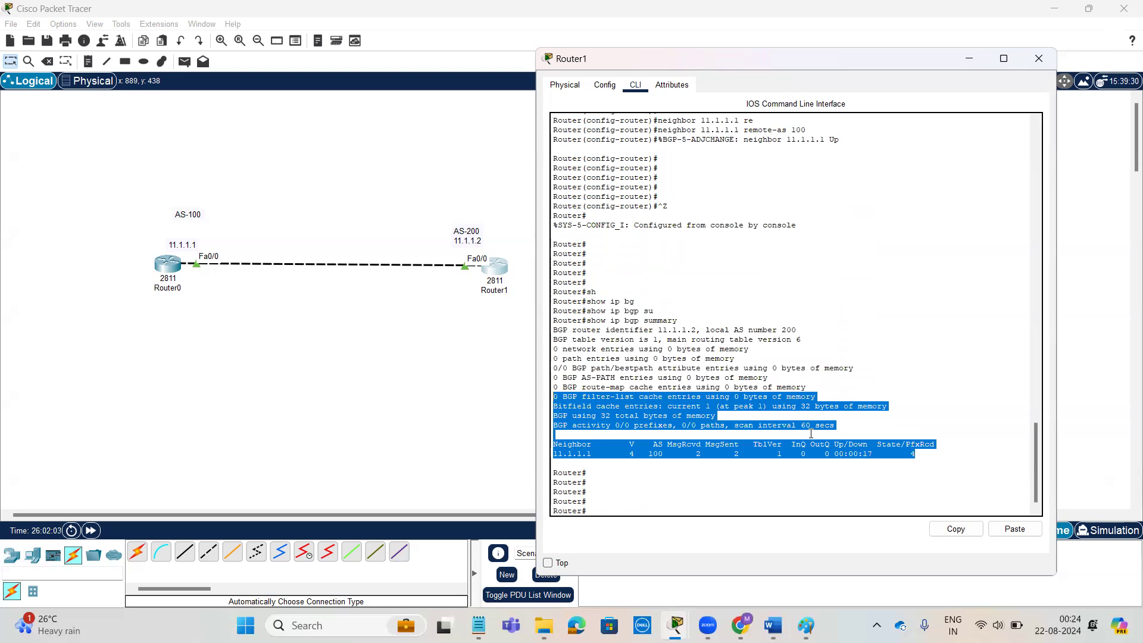
left_click(784, 492)
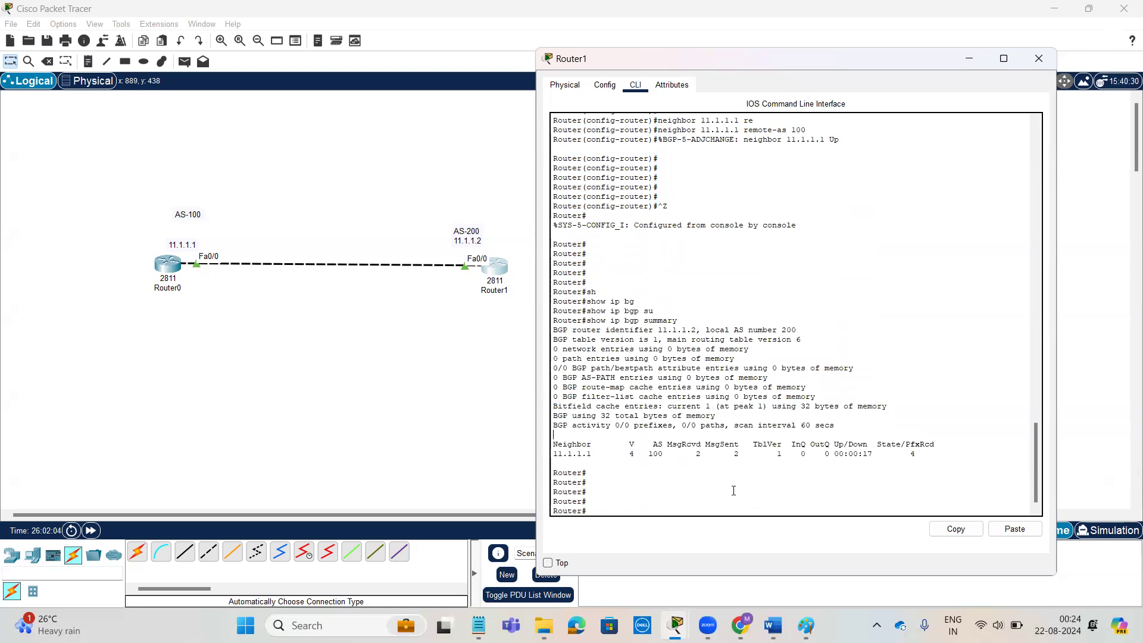
key("Return")
key("Return")
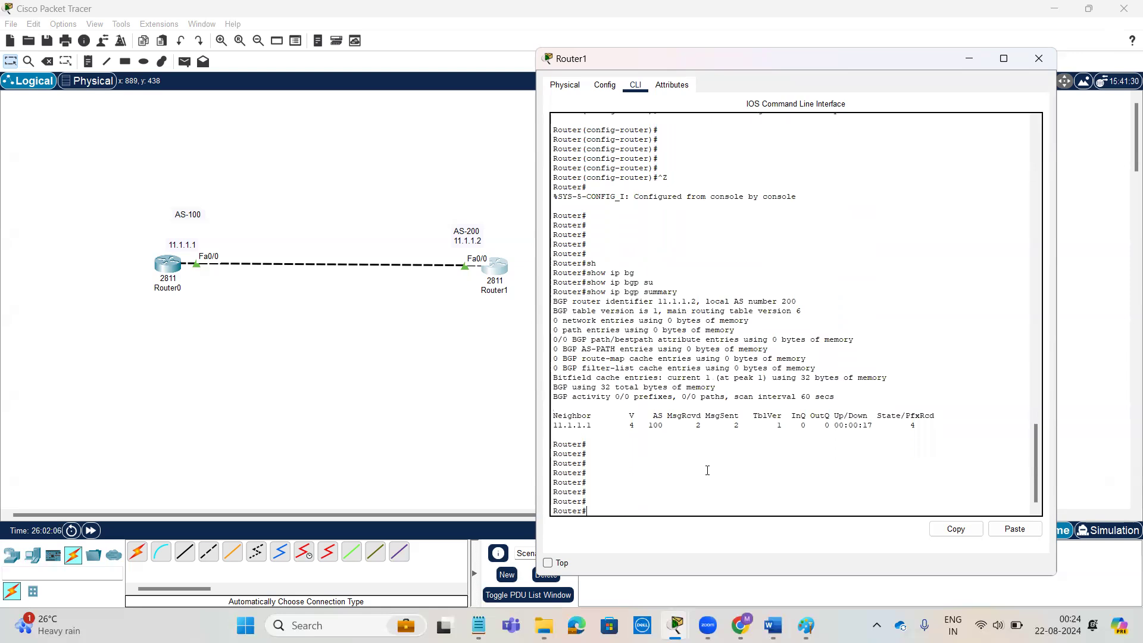
Display Router1's detailed BGP neighbor information with show ip bgp neighbors
type("sh")
key("Tab")
type("ip b")
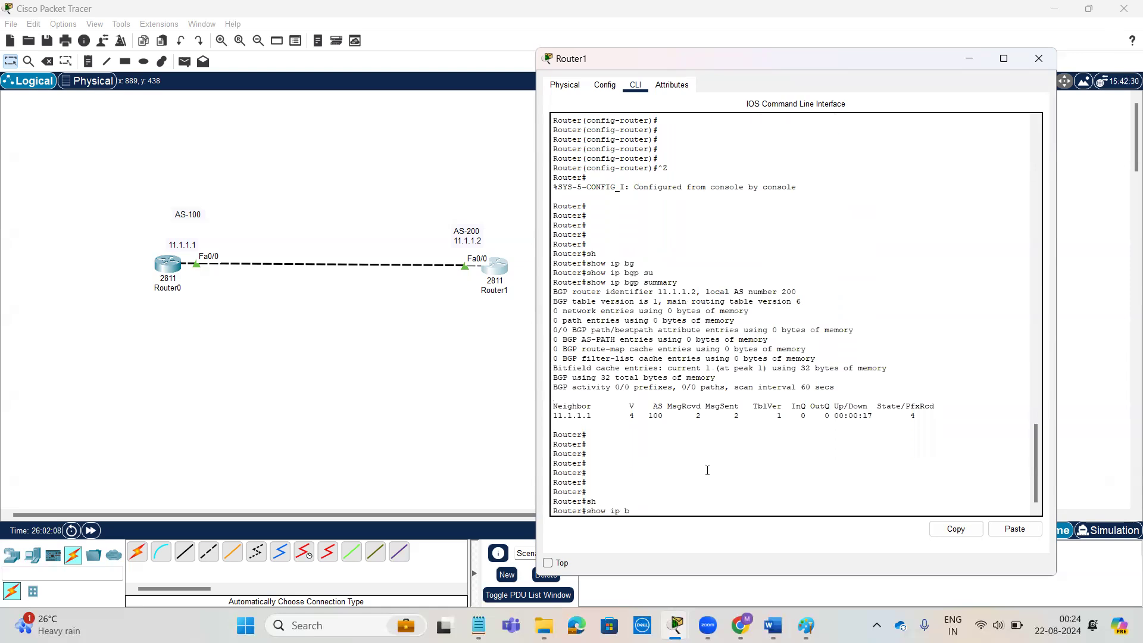
type("g")
key("Tab")
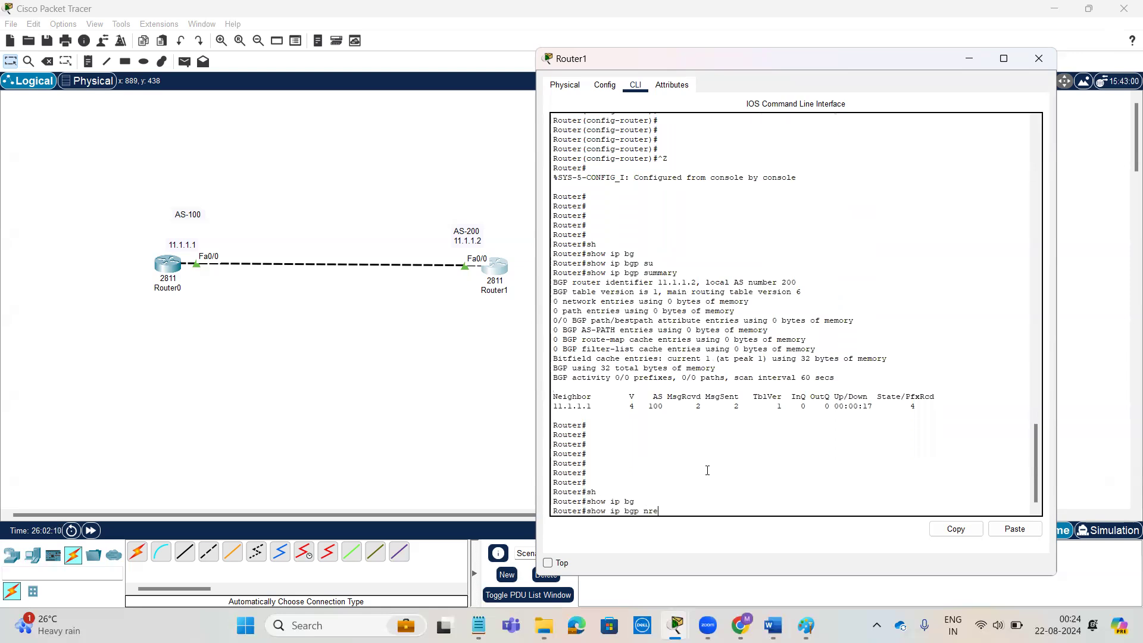
type("nei")
key("Tab")
key("Return")
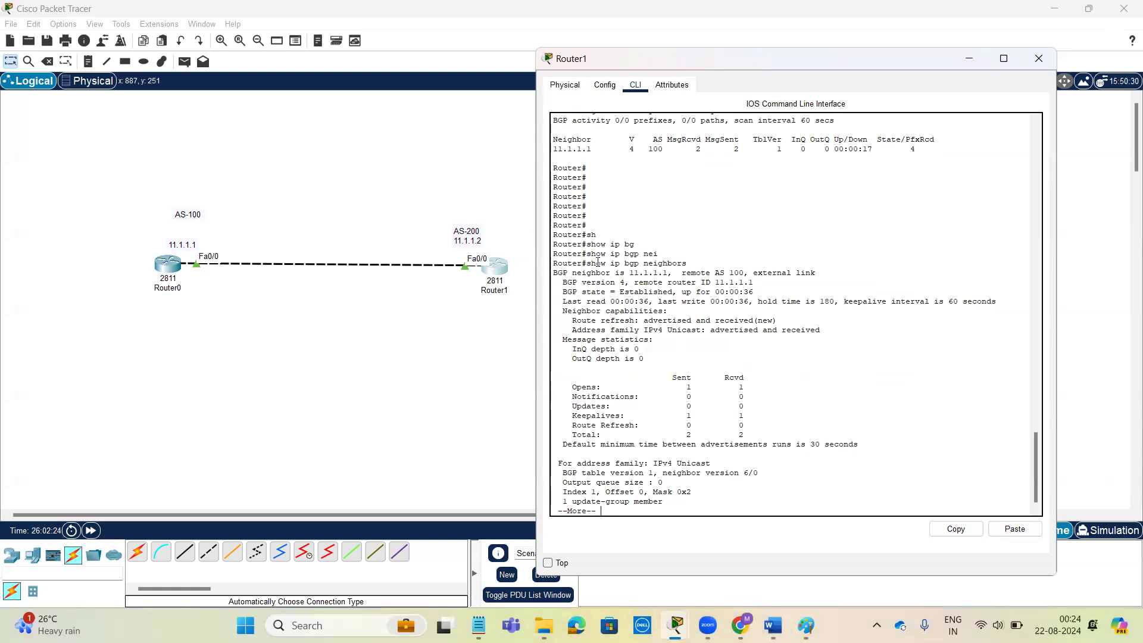
Examine the neighbor address, remote AS, link type, BGP version and remote router ID in the neighbor output
left_click_drag(586, 263, 689, 264)
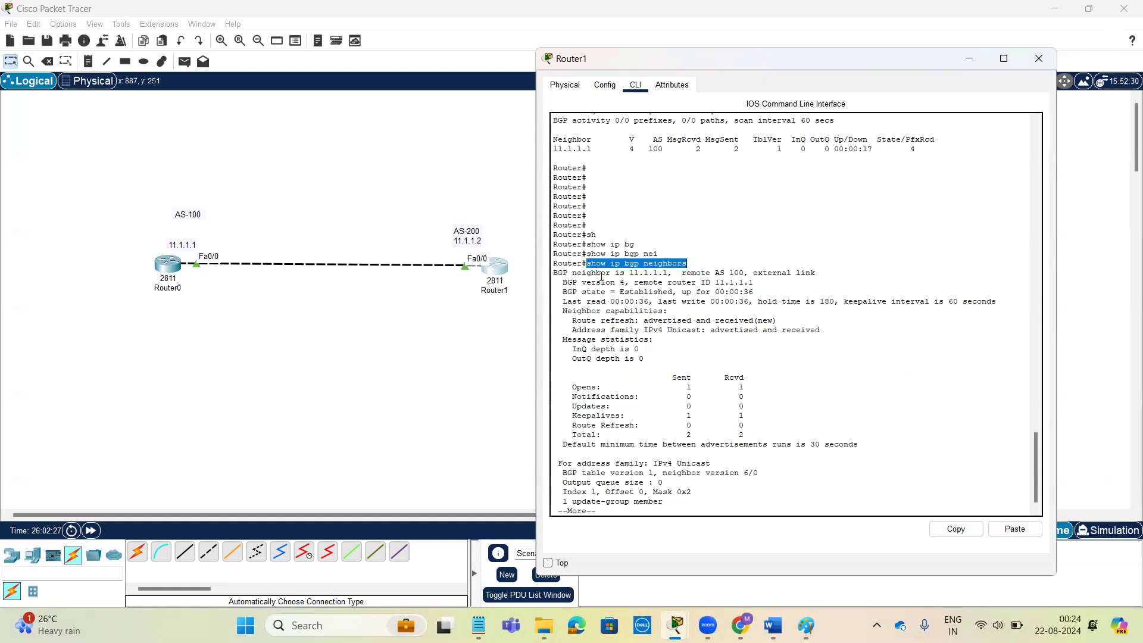
left_click_drag(553, 272, 668, 272)
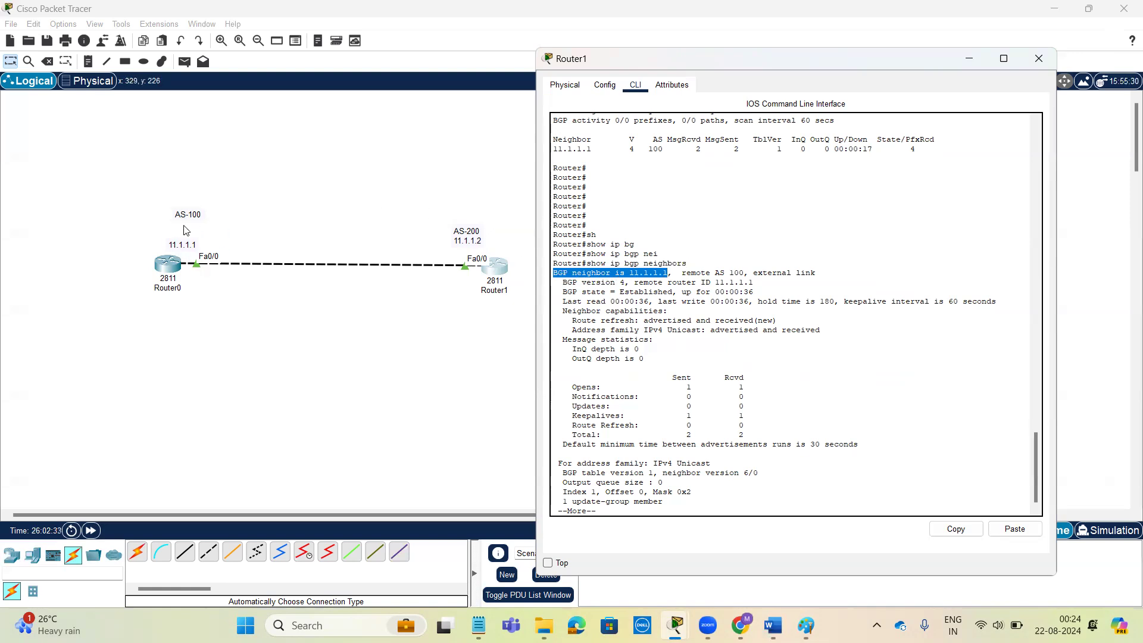
left_click_drag(681, 272, 712, 273)
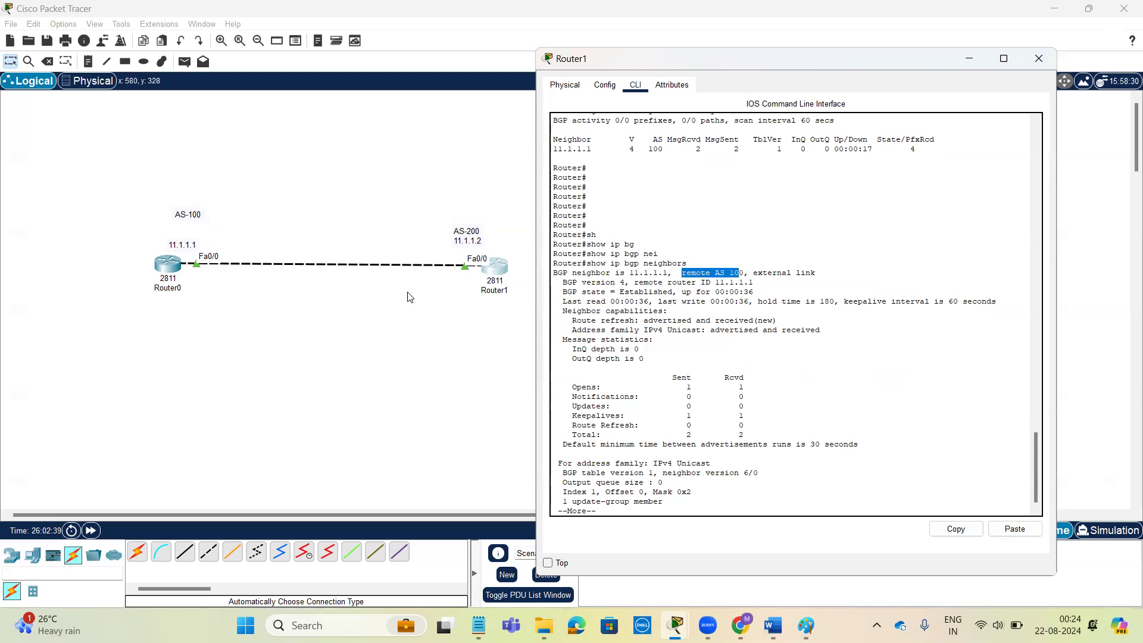
left_click_drag(749, 273, 816, 272)
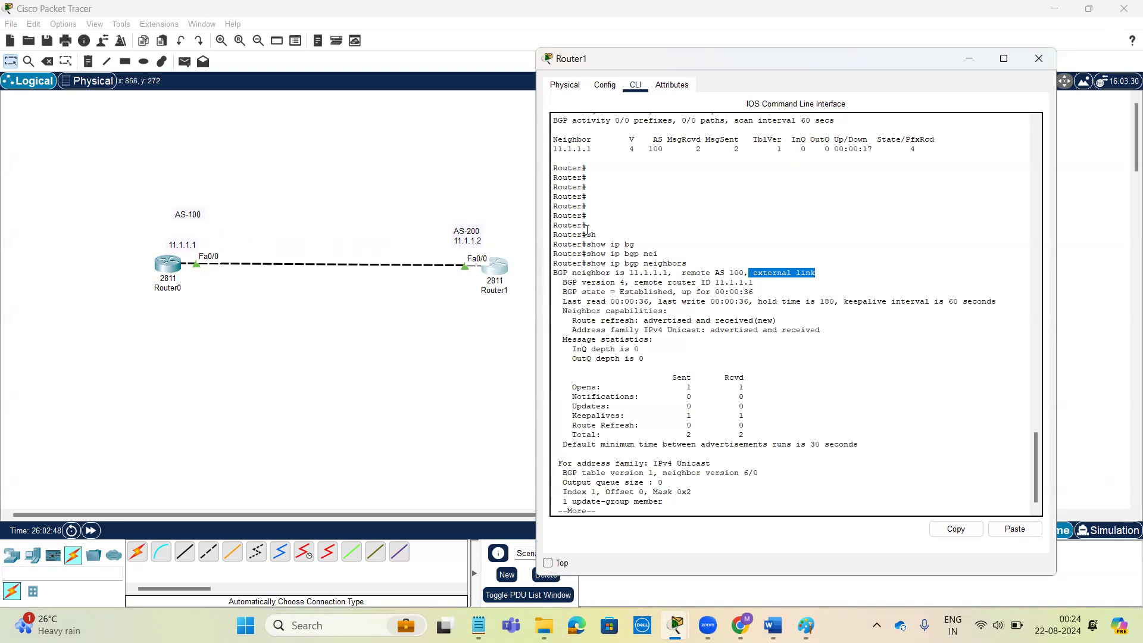
left_click(569, 282)
left_click_drag(568, 282, 757, 282)
left_click(632, 279)
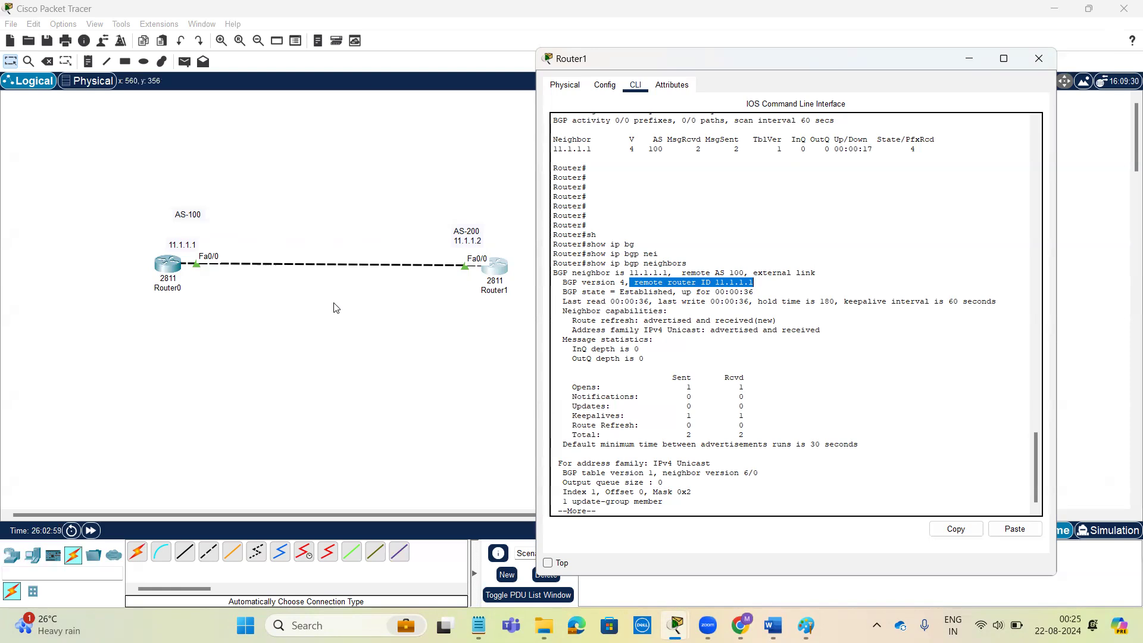
left_click(740, 291)
mouse_move(635, 283)
left_mouse_down()
mouse_move(765, 280)
mouse_move(633, 282)
left_mouse_up()
left_click_drag(761, 281, 718, 281)
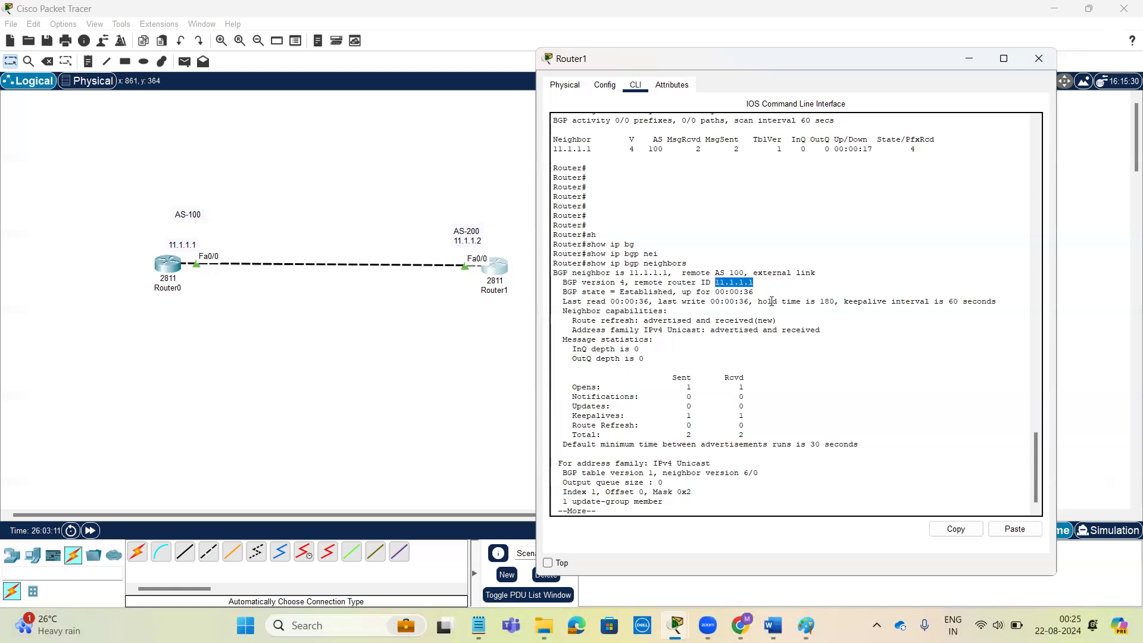
Examine the sent and received Opens, Notifications, Updates and Keepalives counters along with the keepalive interval
scroll(762, 384, "down", 1)
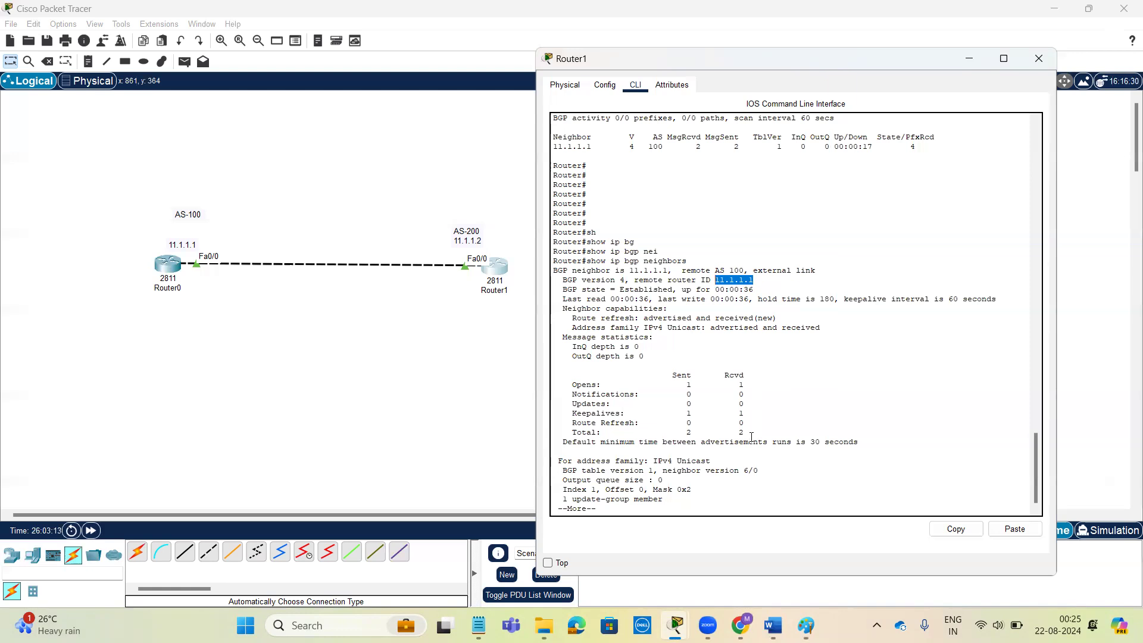
left_click_drag(574, 394, 744, 386)
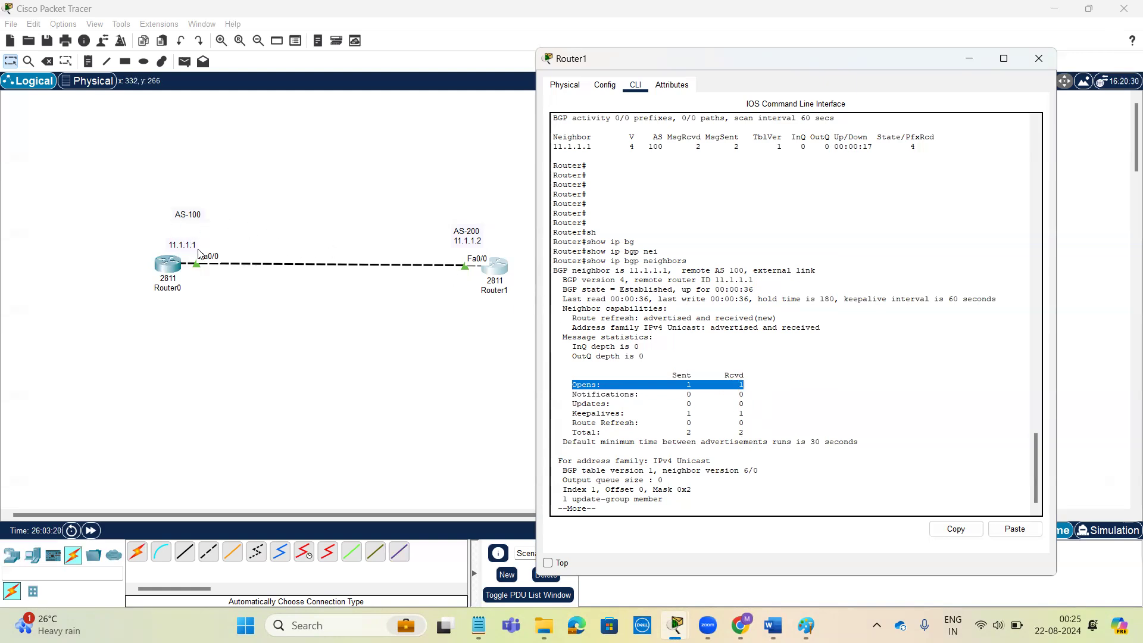
left_click(708, 388)
left_click_drag(568, 385, 743, 386)
left_click_drag(568, 394, 748, 395)
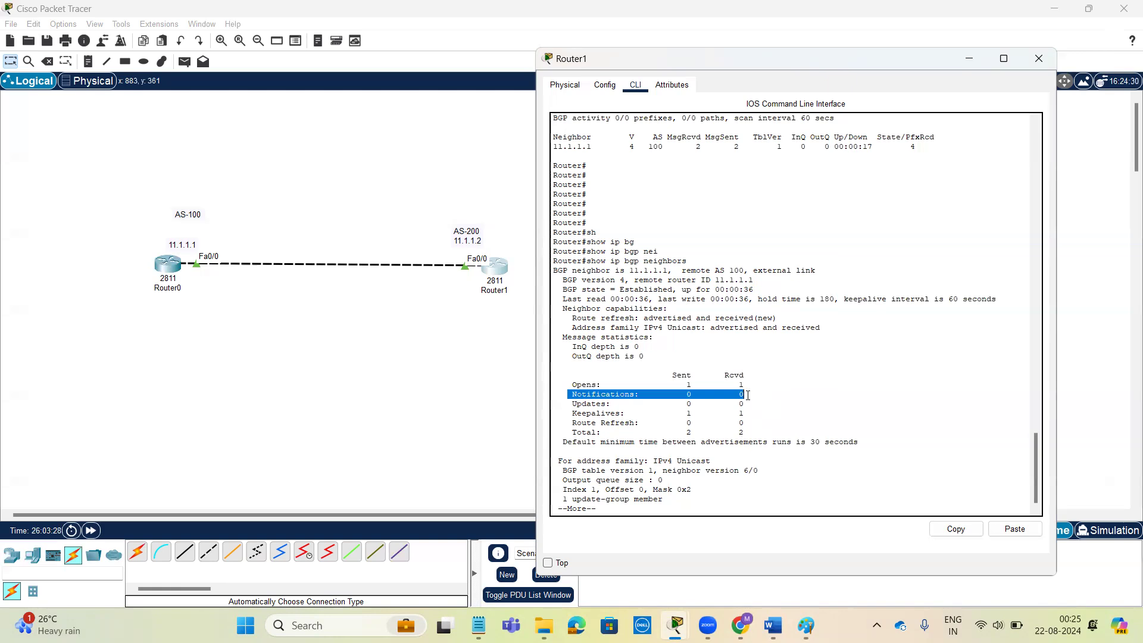
left_click(752, 403)
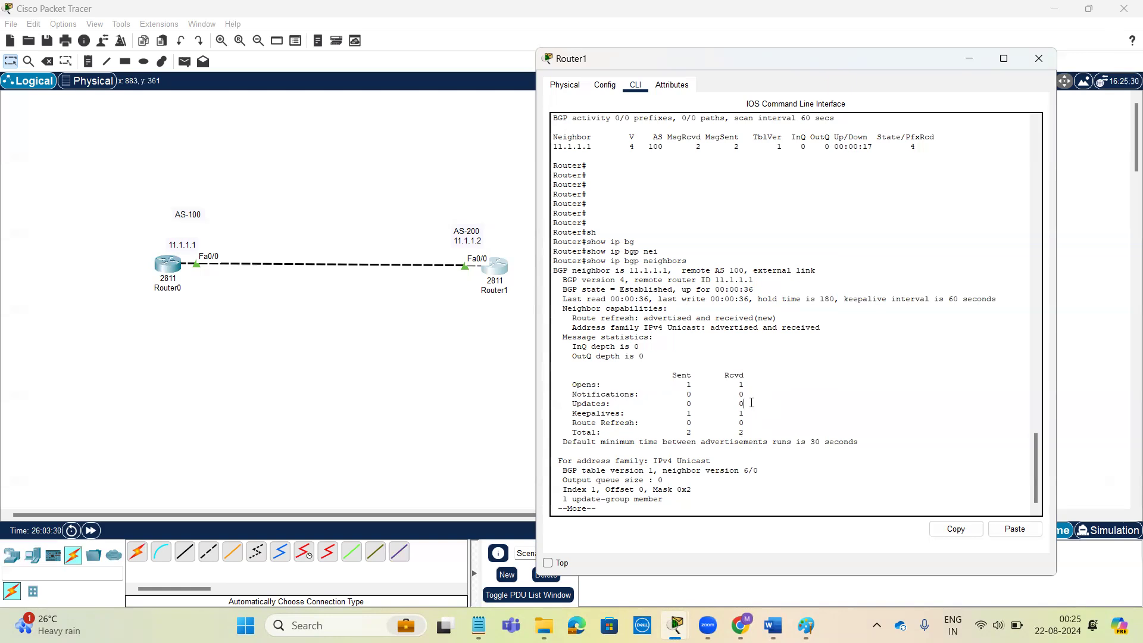
left_click_drag(569, 403, 755, 404)
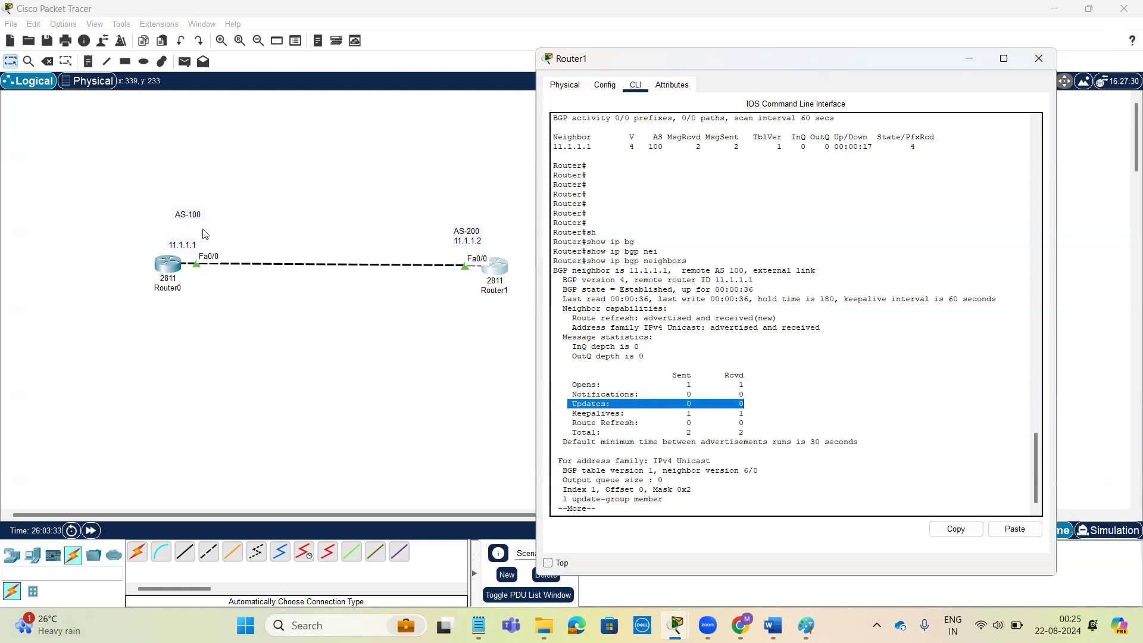
left_click(649, 422)
left_click_drag(572, 405, 750, 405)
left_click(588, 413)
left_click_drag(572, 413, 750, 413)
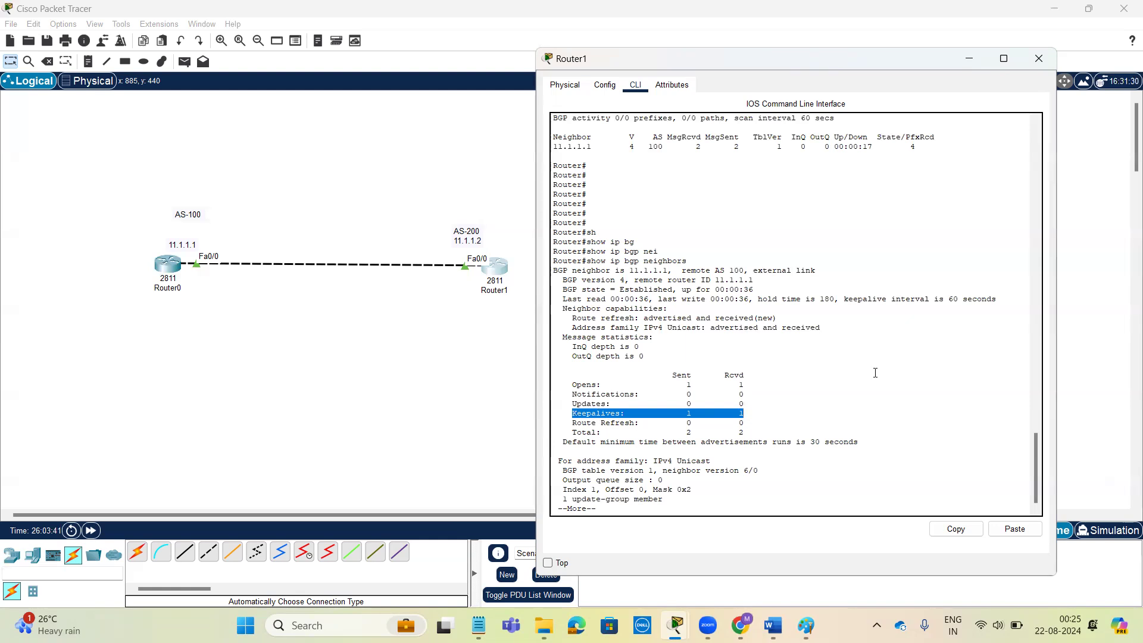
left_click_drag(950, 299, 1005, 299)
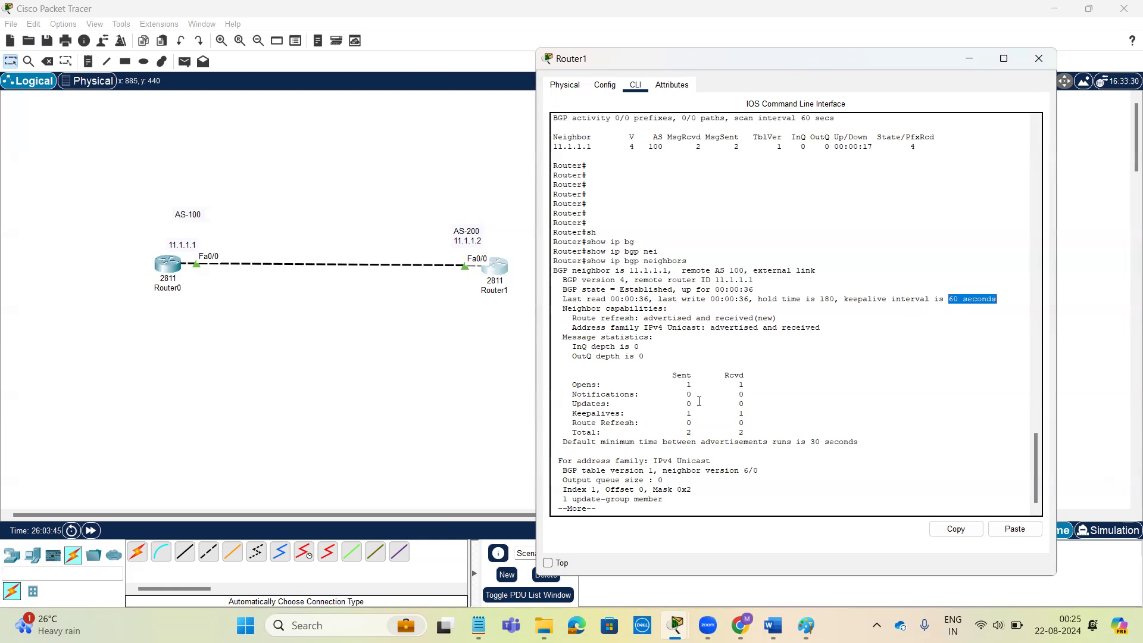
left_click_drag(569, 413, 745, 413)
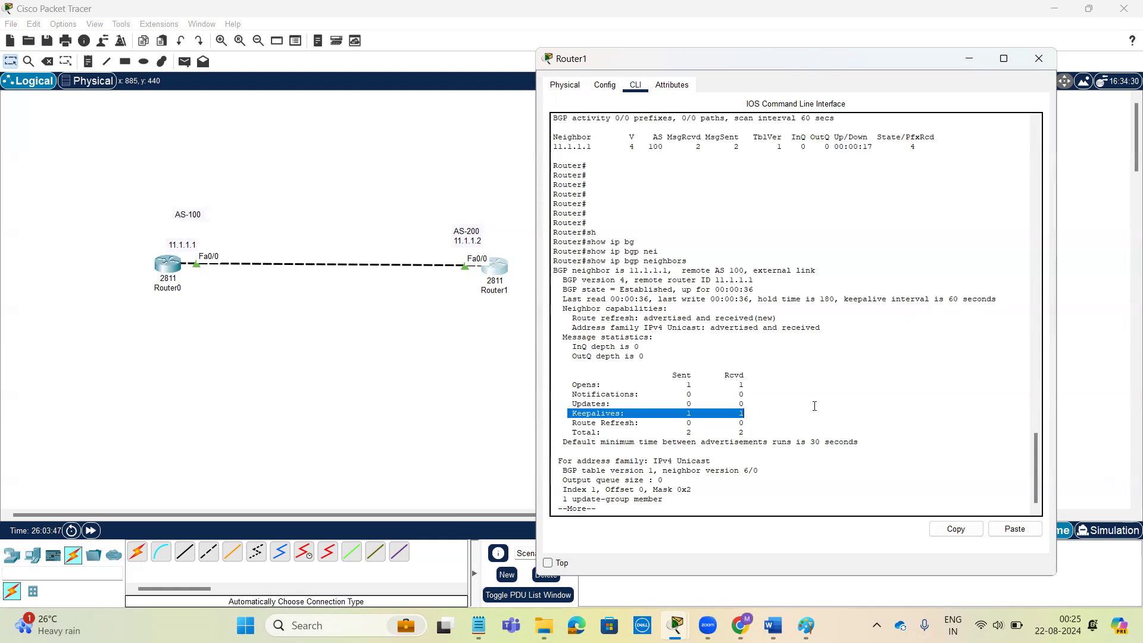
Finish the paged output and rerun show ip bgp neighbors on Router1
left_click(909, 398)
key("Return")
key("Return")
key("Return")
key("Return")
key("Return")
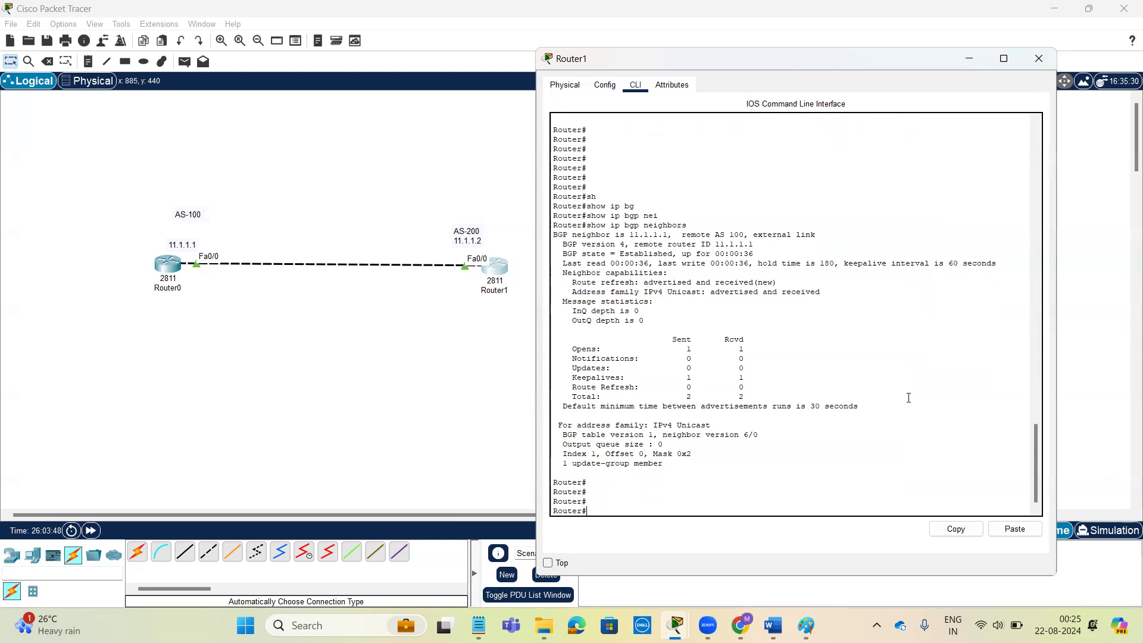
key("Up")
key("Return")
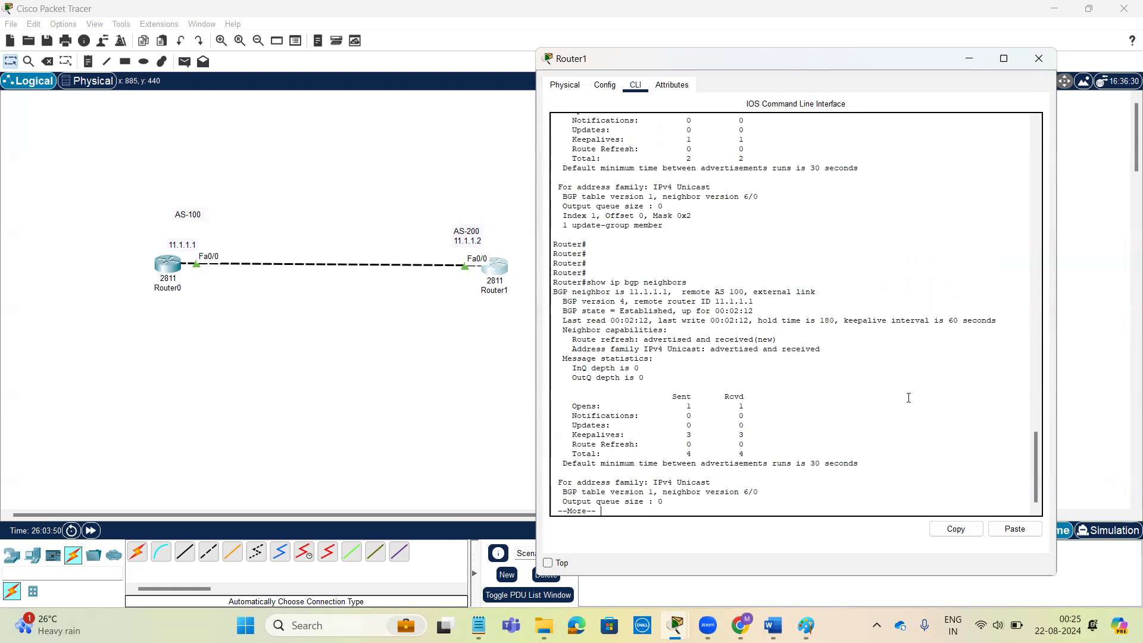
Compare the Keepalives counters between the earlier and latest neighbor outputs, and review the latest message statistics
mouse_move(567, 406)
left_mouse_down()
mouse_move(751, 410)
mouse_move(567, 406)
left_mouse_up()
left_click(751, 409)
scroll(788, 345, "up", 4)
scroll(787, 346, "up", 3)
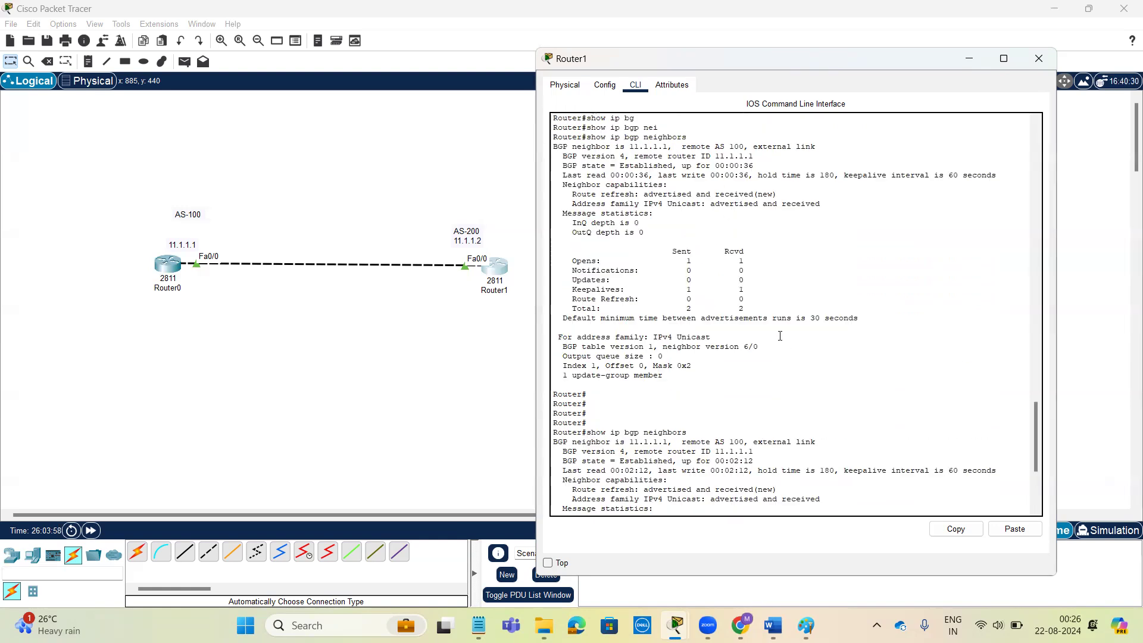
left_click_drag(753, 290, 554, 293)
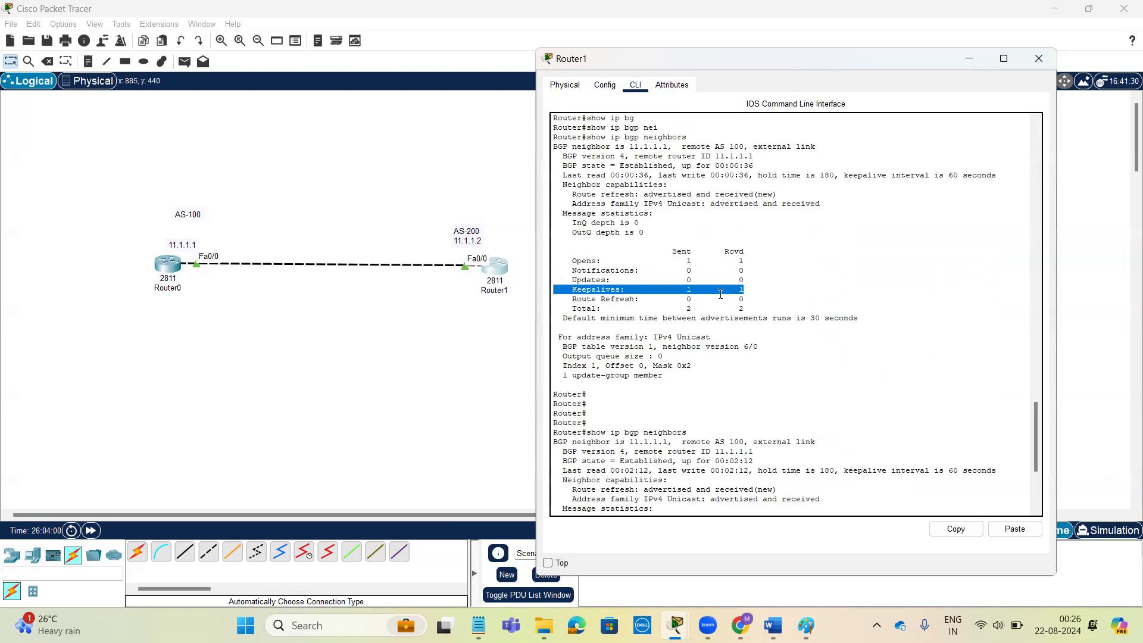
scroll(786, 397, "down", 6)
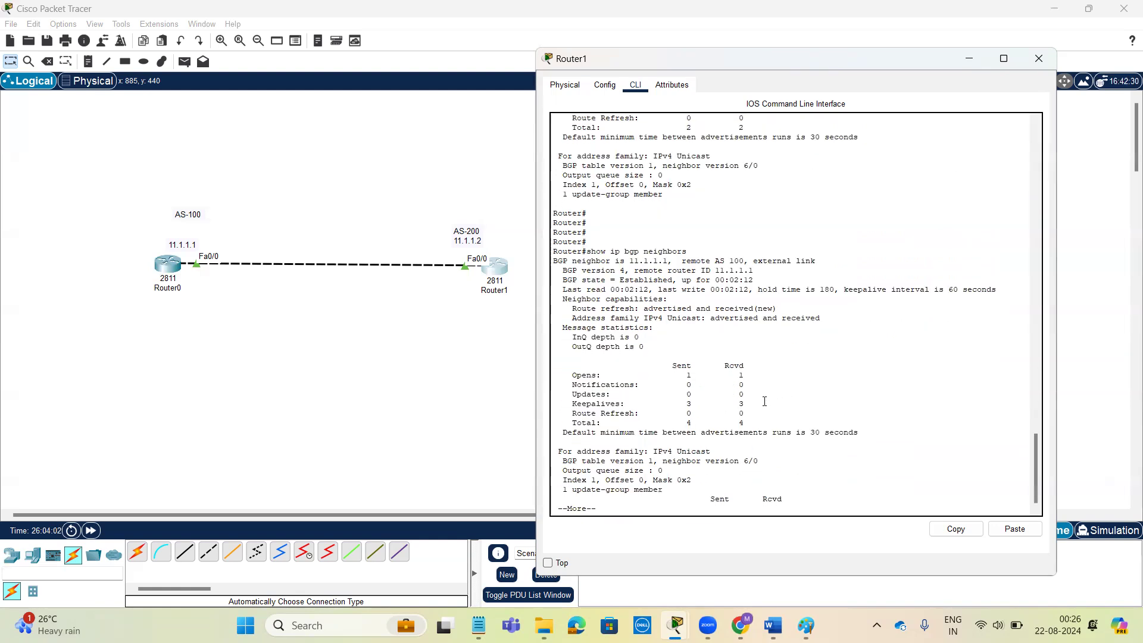
left_click_drag(752, 404, 569, 408)
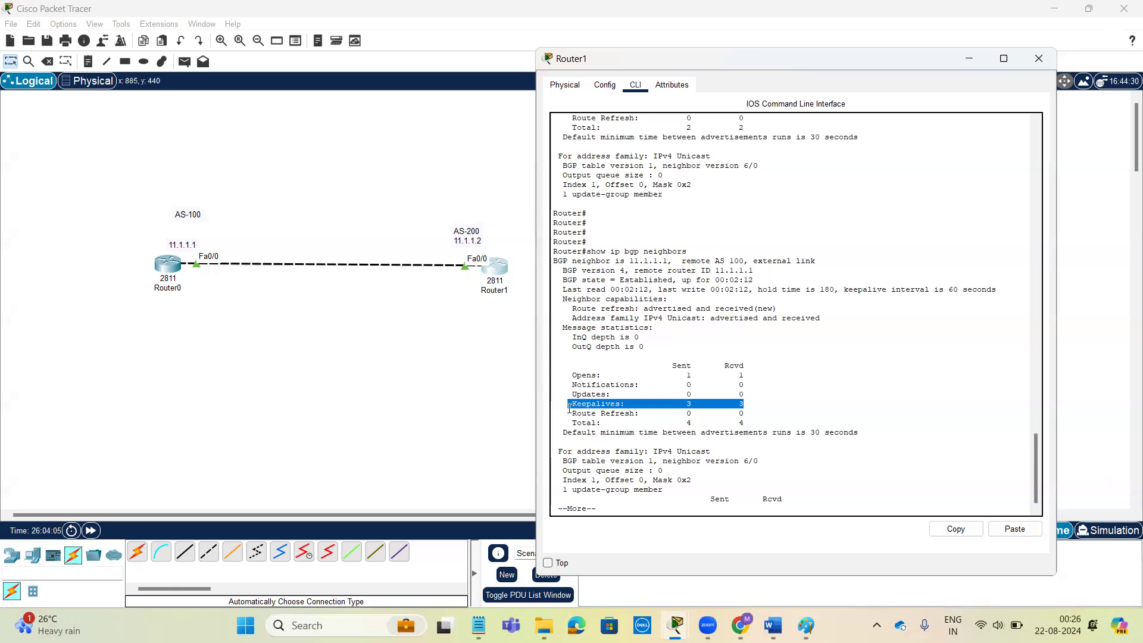
left_click(781, 406)
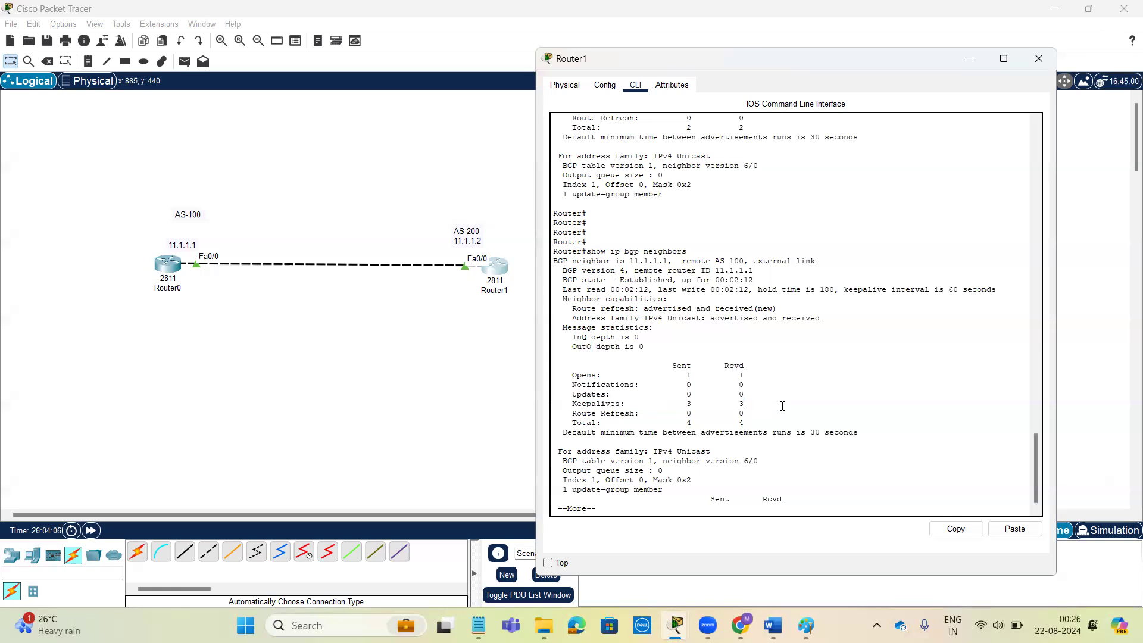
left_click(573, 404, "shift")
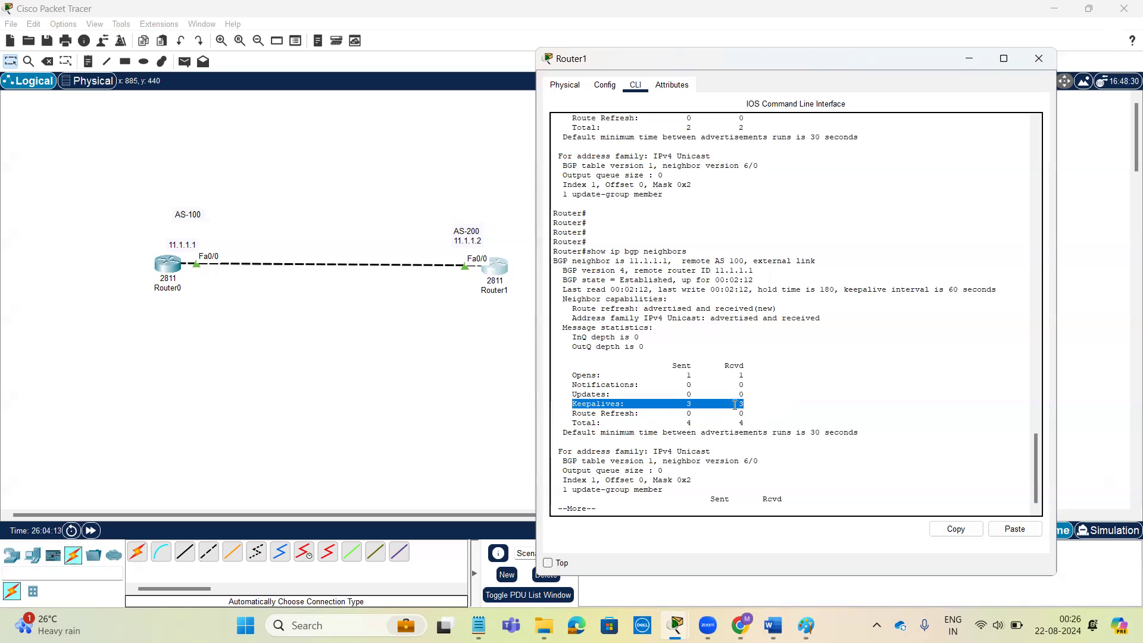
left_click_drag(744, 414, 563, 375)
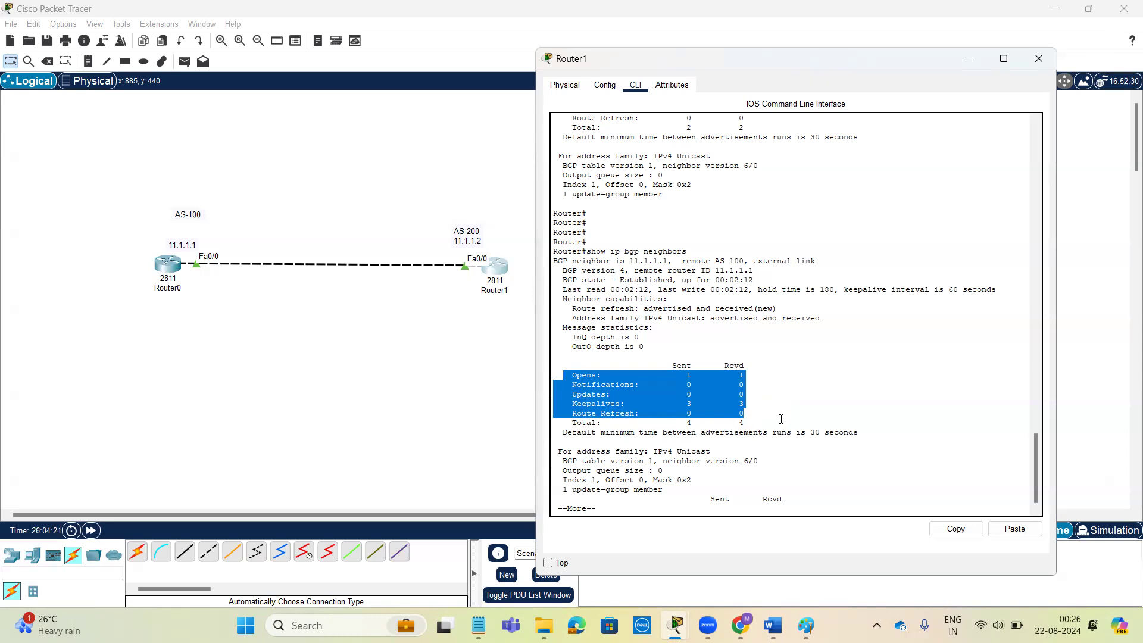
Switch to Router0's command line and enter global configuration mode
left_click(781, 411)
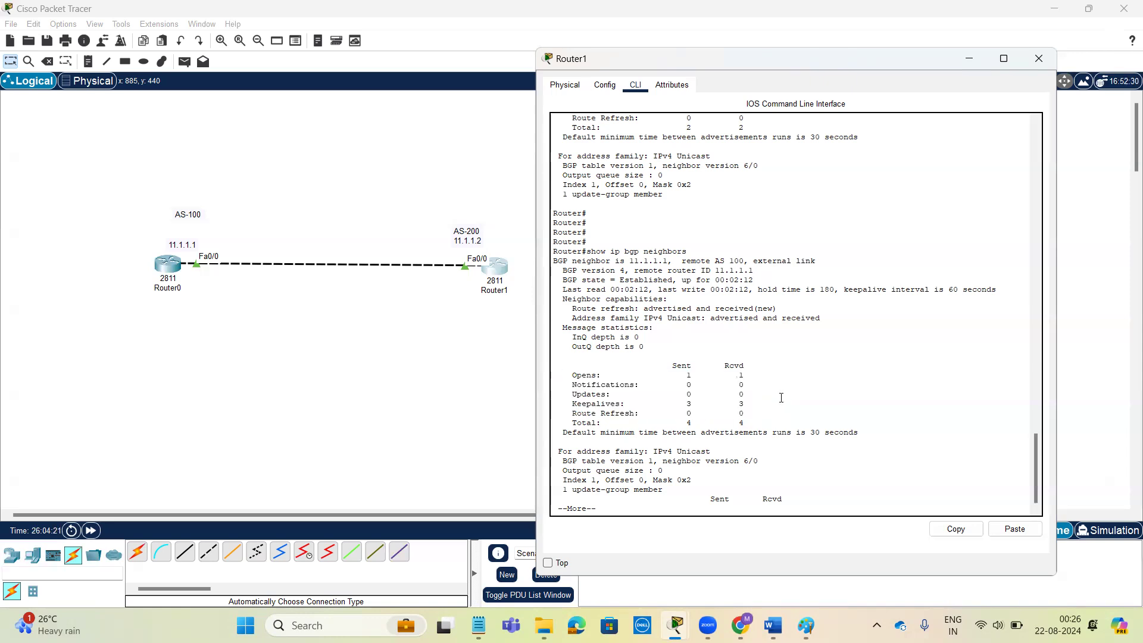
left_click(176, 272)
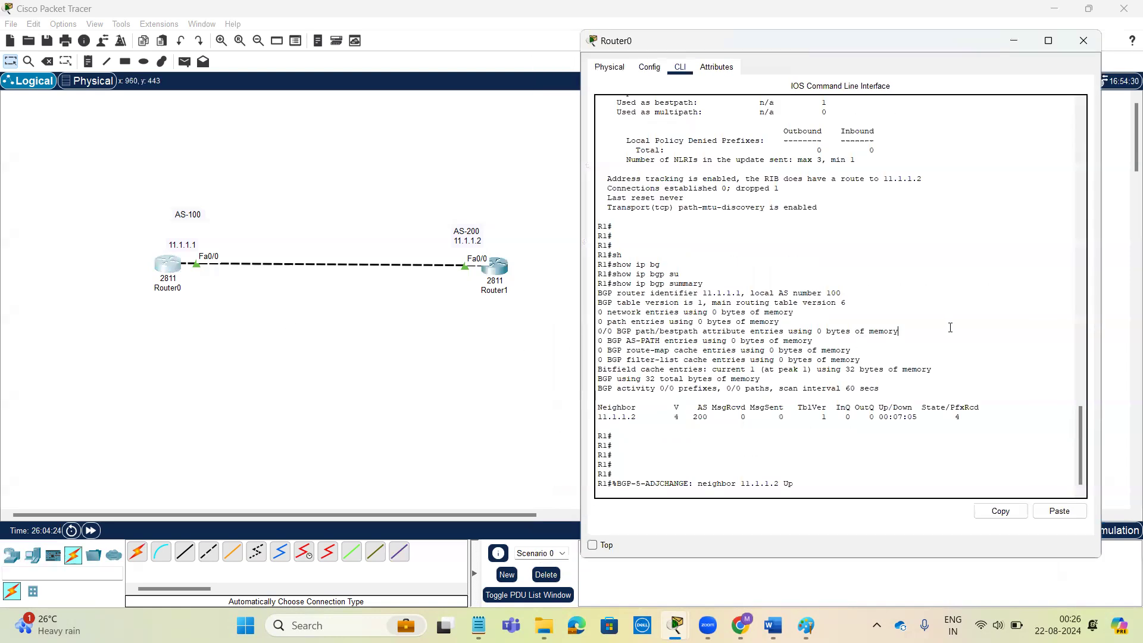
key("Return")
key("Return")
key("Return")
key("Return")
key("Return")
type("conf")
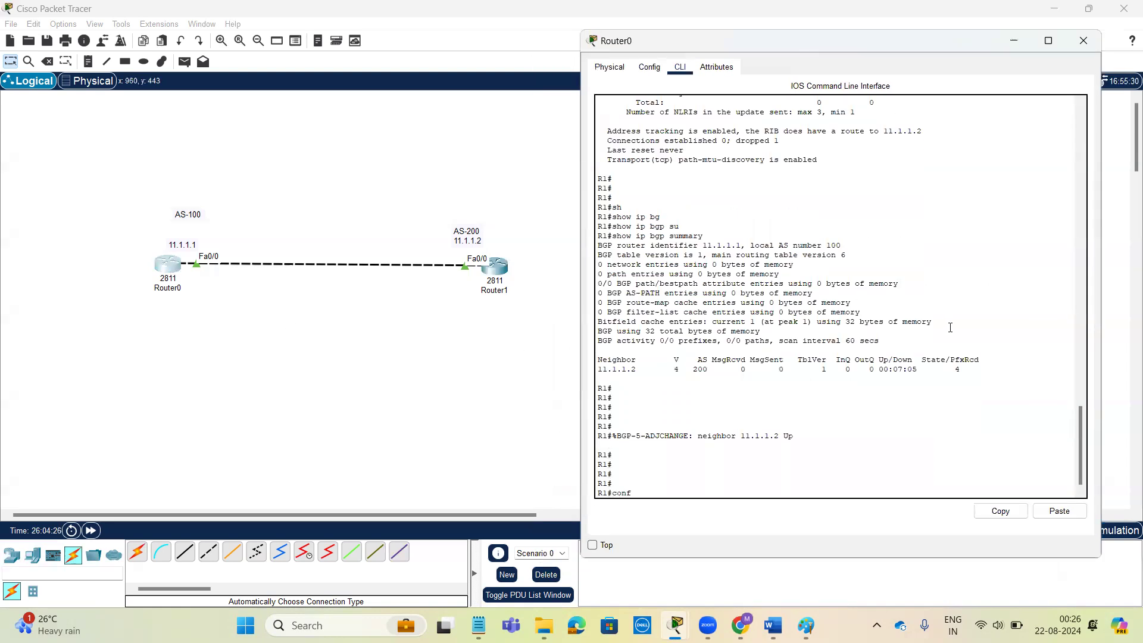
type(" t")
key("Return")
key("Return")
key("Return")
Create the interface loopback 1 on Router0
type("in")
key("Tab")
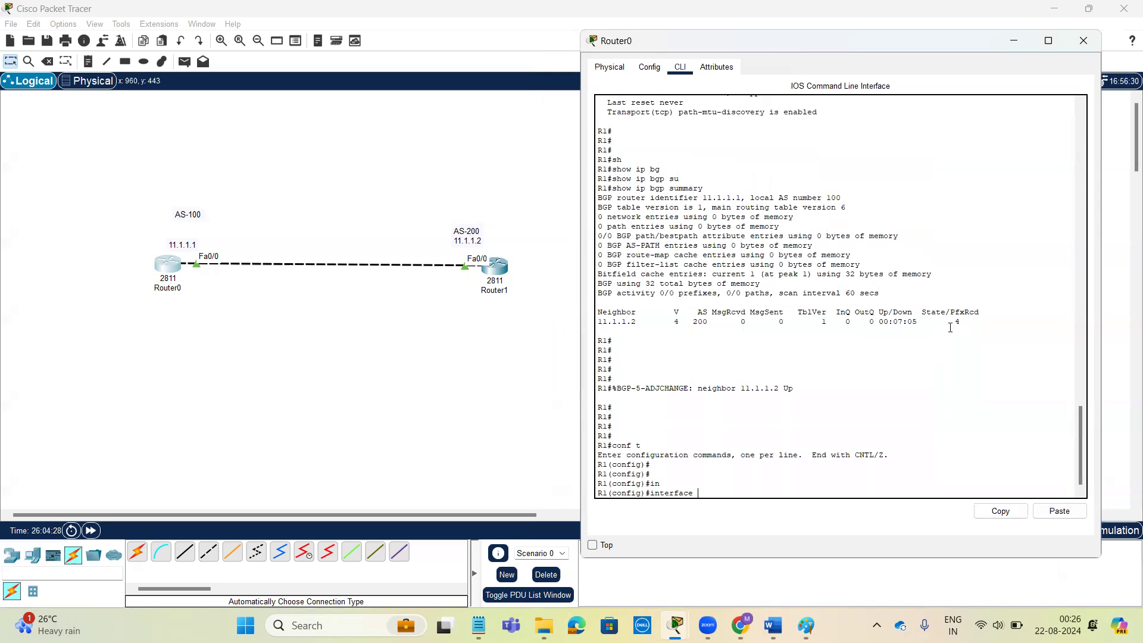
type("l")
key("Tab")
type("1")
key("Return")
key("Return")
key("Return")
key("Return")
key("Return")
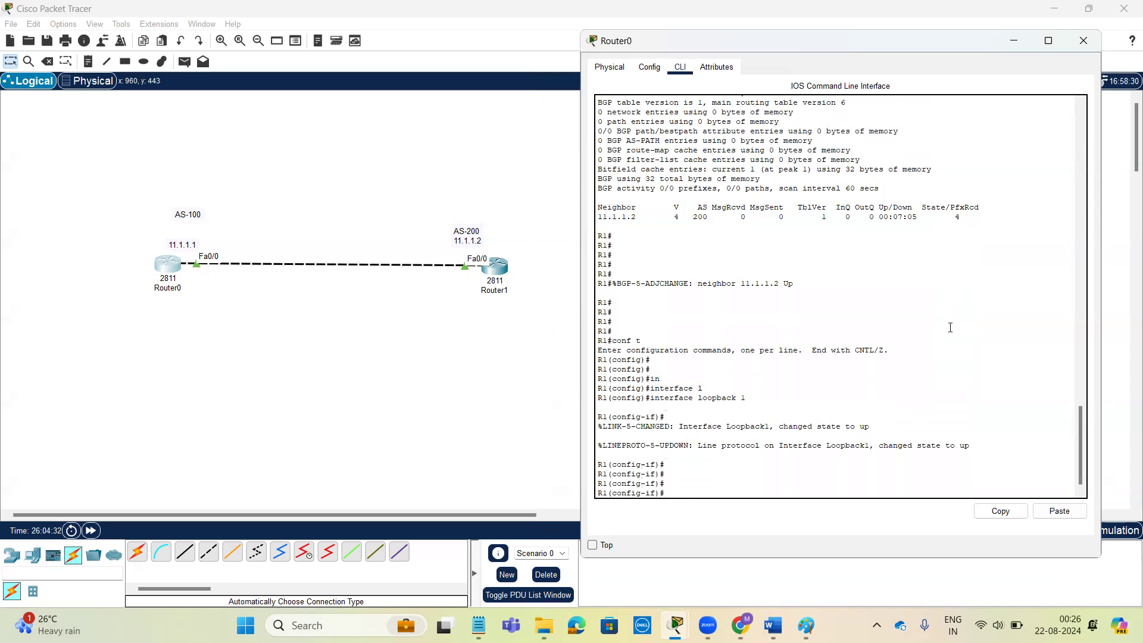
Assign IP address 1.1.1.1 with mask 255.255.255.0 to Router0's loopback 1 interface
type("ip add")
key("Tab")
type("1.1.1")
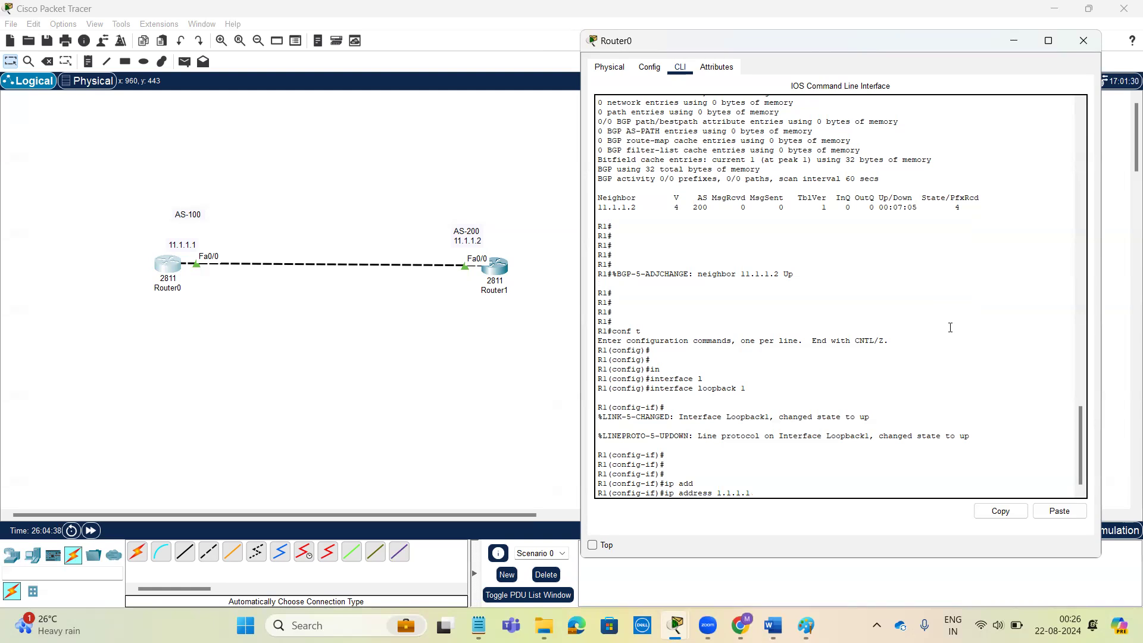
type(".1 255.255.255.0")
key("Return")
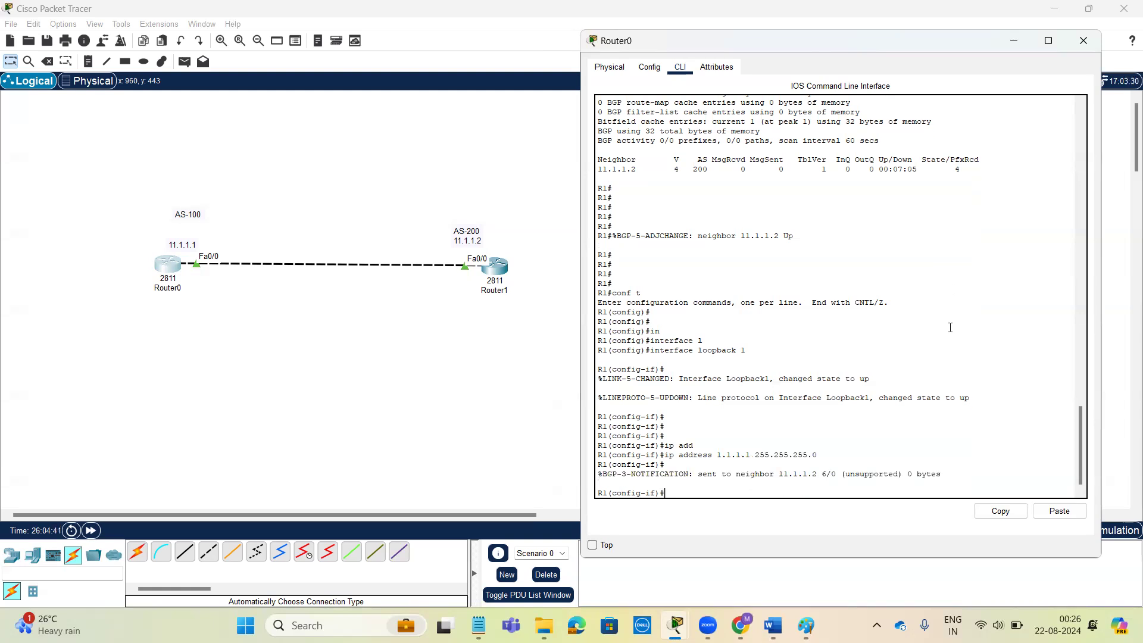
key("Return")
key("Return")
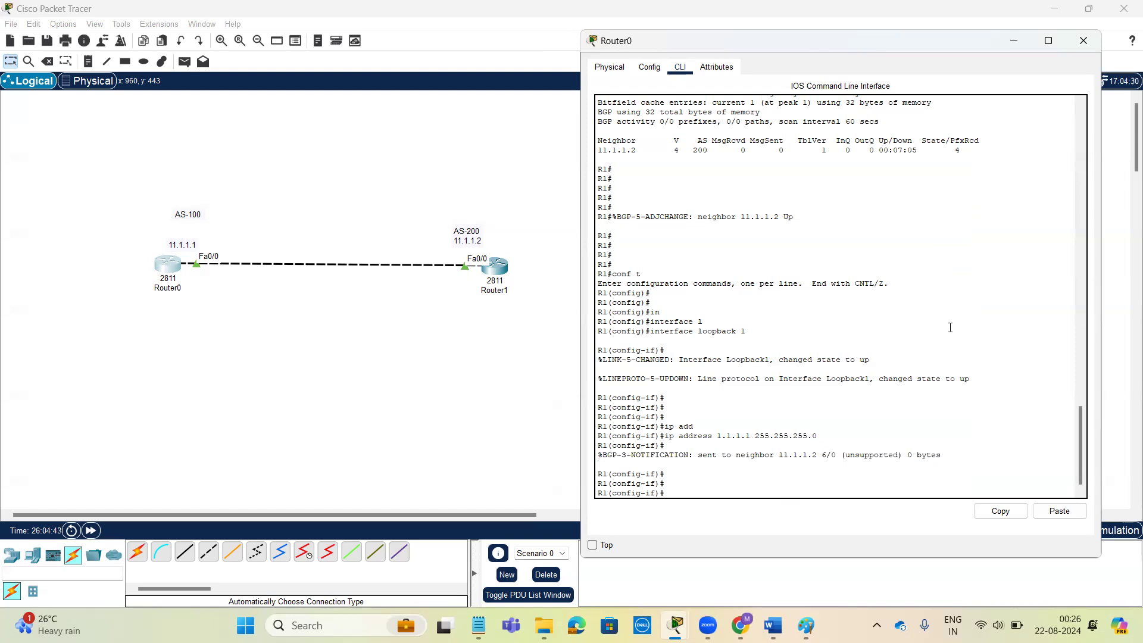
Examine the BGP notification message on Router0 and the Notifications counters in its earlier neighbor output
left_click_drag(599, 455, 693, 453)
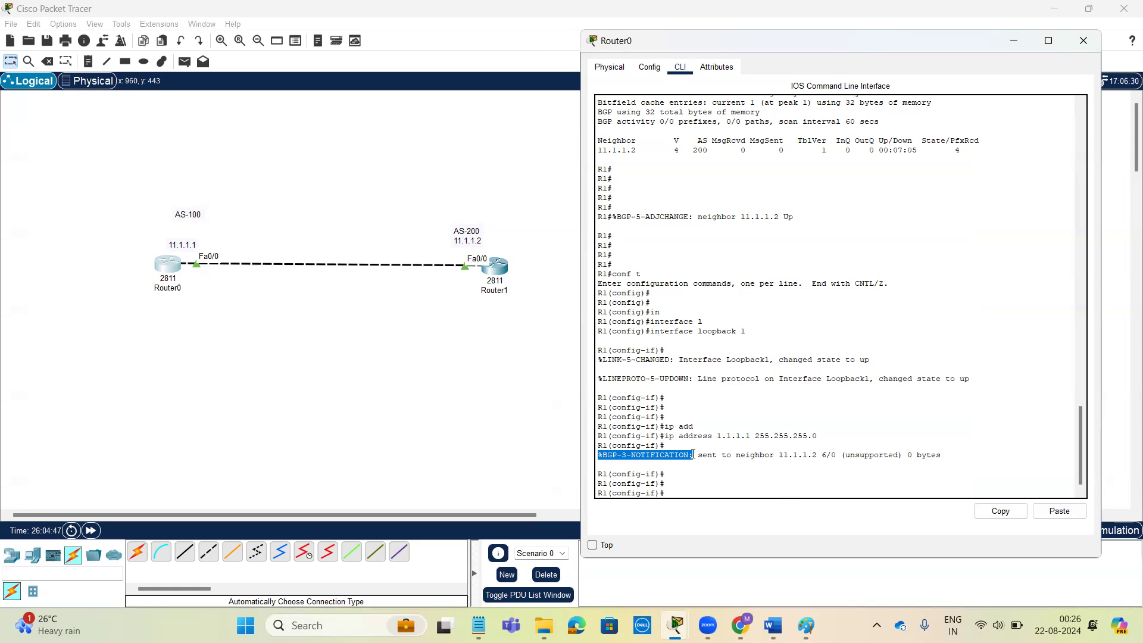
left_click(732, 492)
left_click_drag(698, 455, 822, 456)
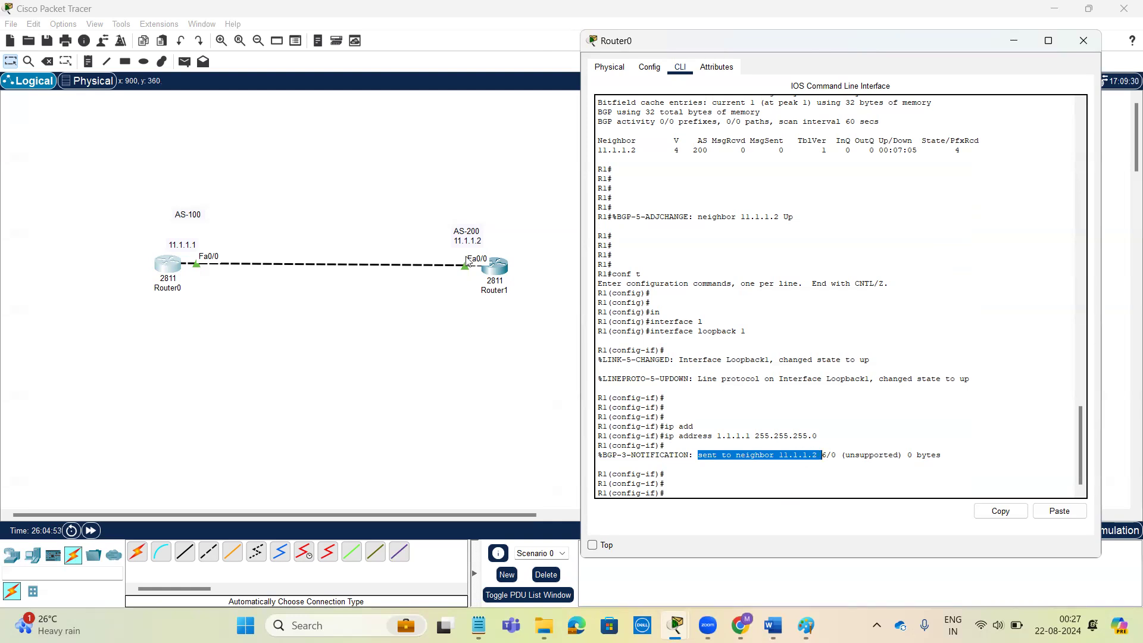
scroll(869, 417, "up", 3)
scroll(857, 369, "down", 3)
scroll(845, 316, "up", 1)
scroll(845, 316, "up", 11)
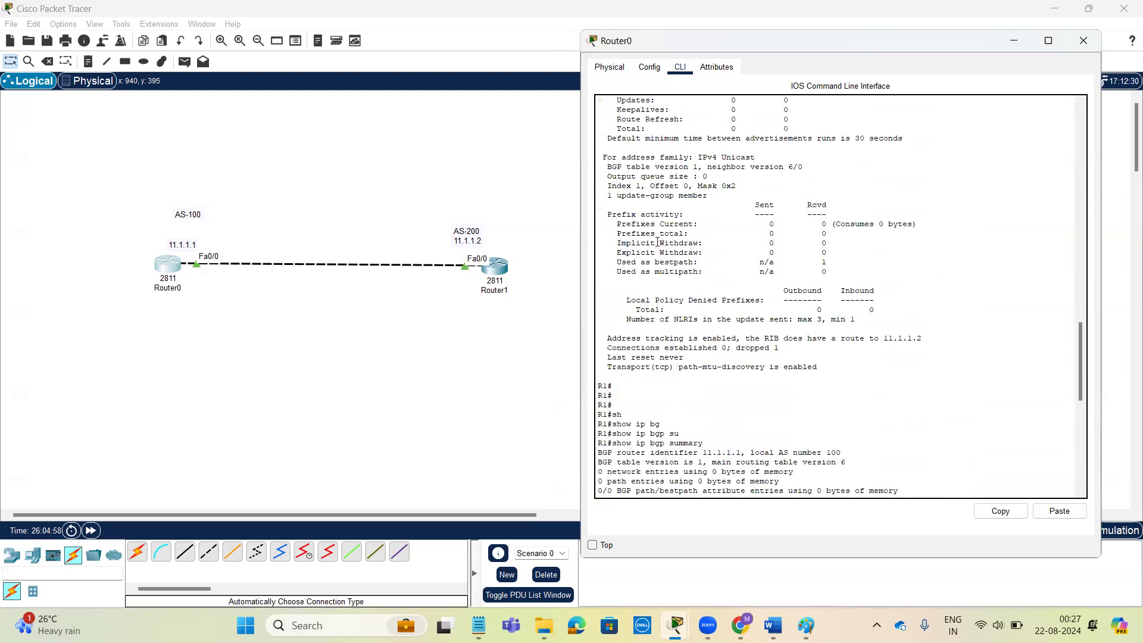
scroll(644, 280, "up", 3)
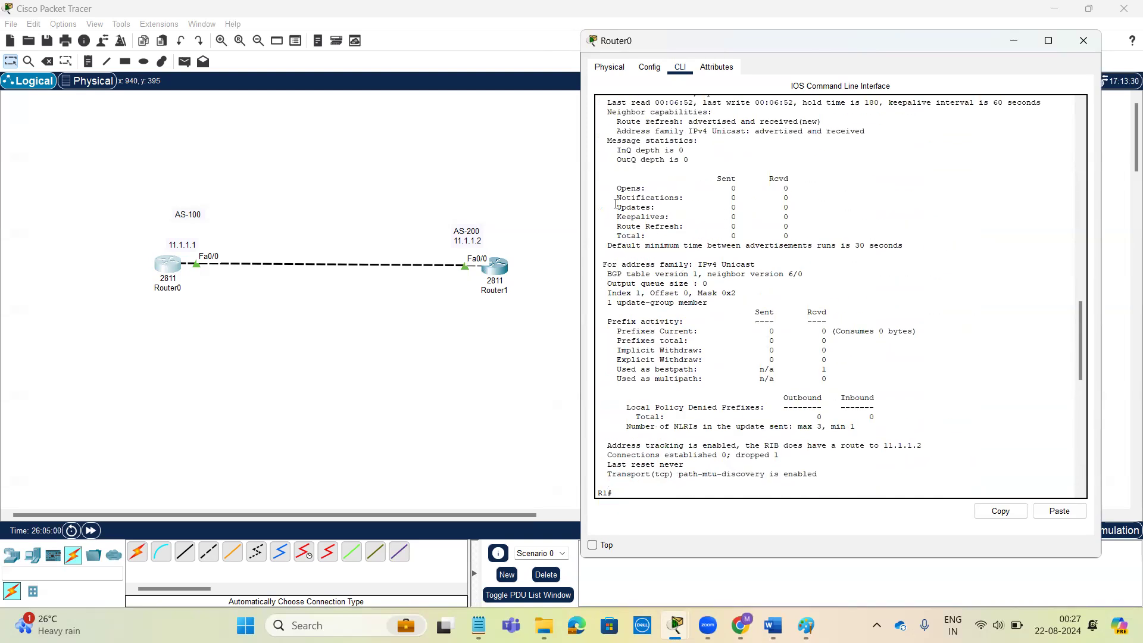
left_click_drag(614, 198, 807, 200)
scroll(830, 334, "down", 15)
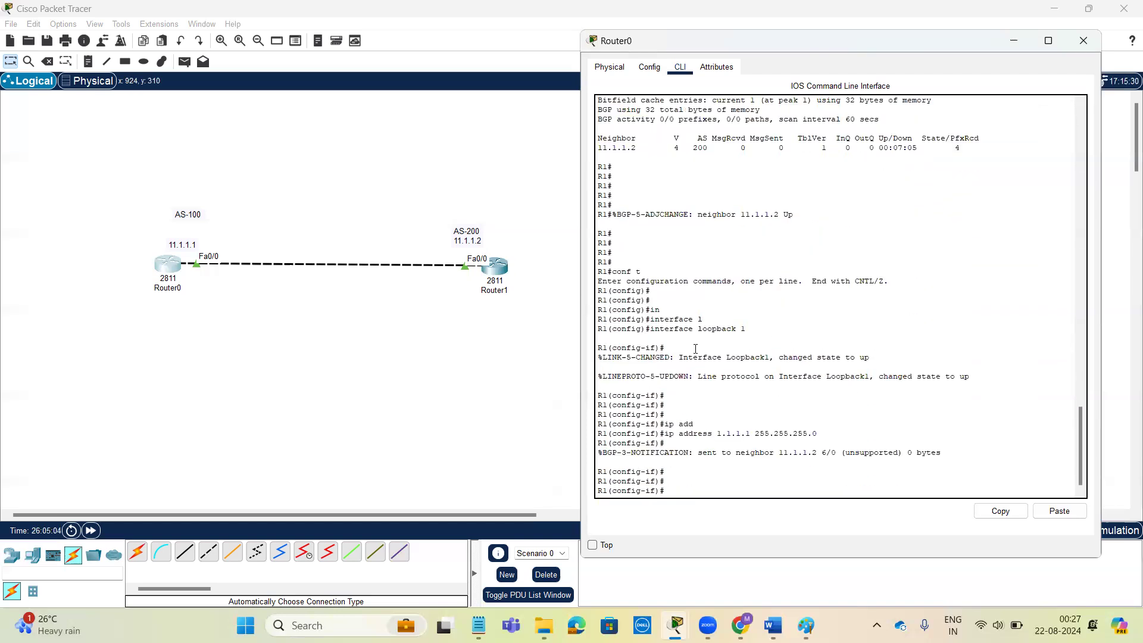
Switch to Router1 and finish the pending paged neighbor output to return to the prompt
left_click(504, 268)
key("Return")
key("Return")
key("Return")
key("Return")
key("Return")
key("Return")
key("Return")
key("Return")
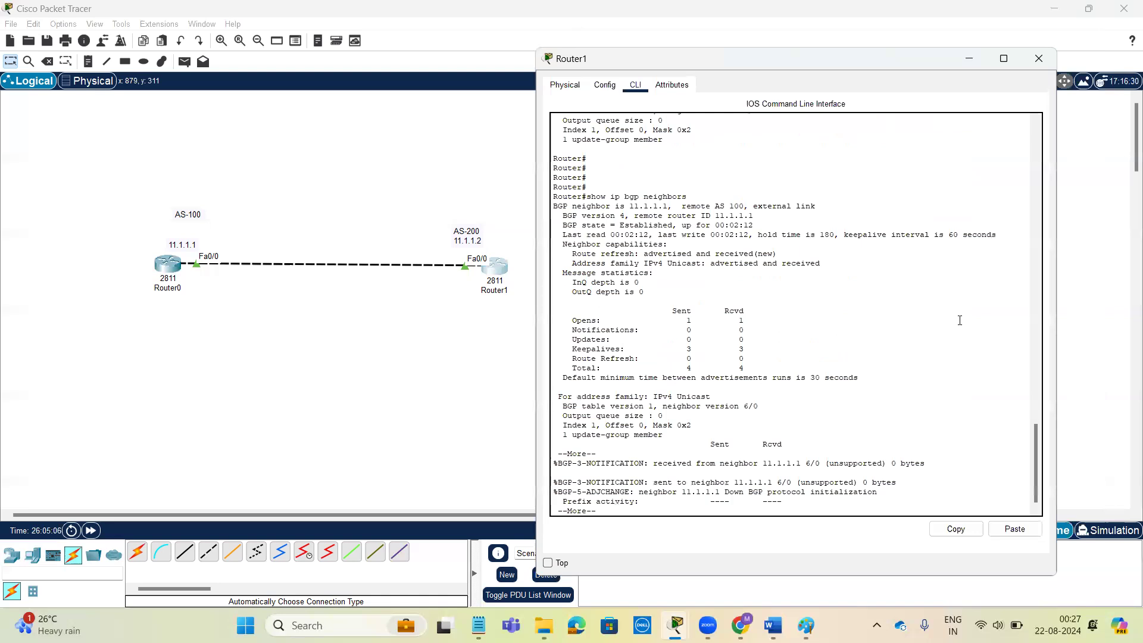
key("Return")
key("Return")
key("Return")
key("Return")
key("Return")
key("Return")
key("Return")
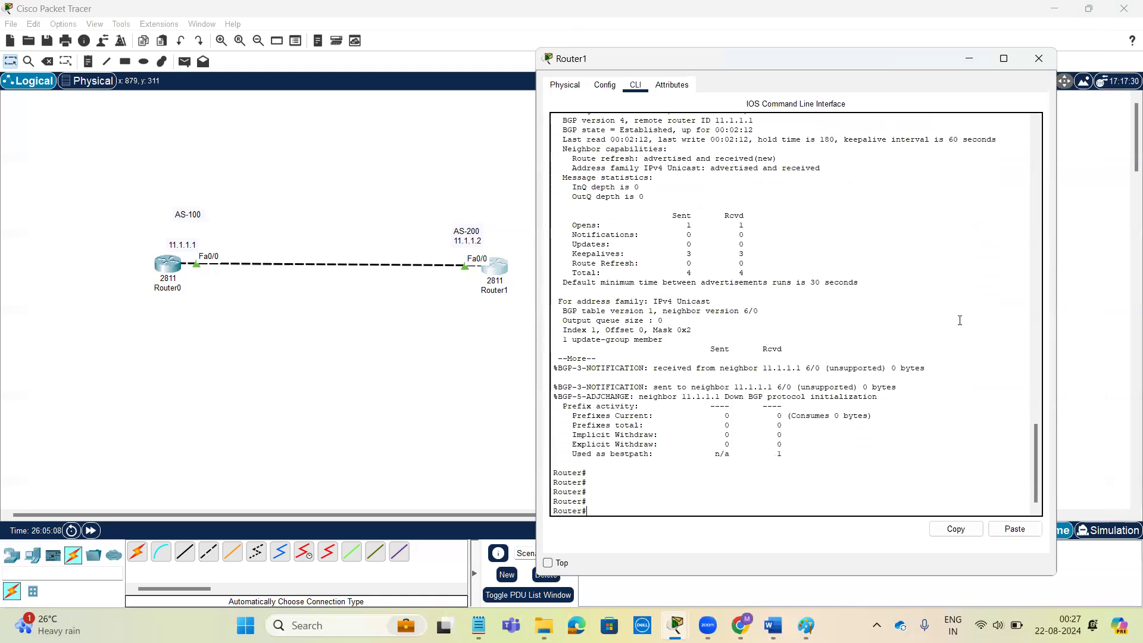
Rerun show ip bgp neighbors on Router1 and examine the sent and received Notifications counters
key("Up")
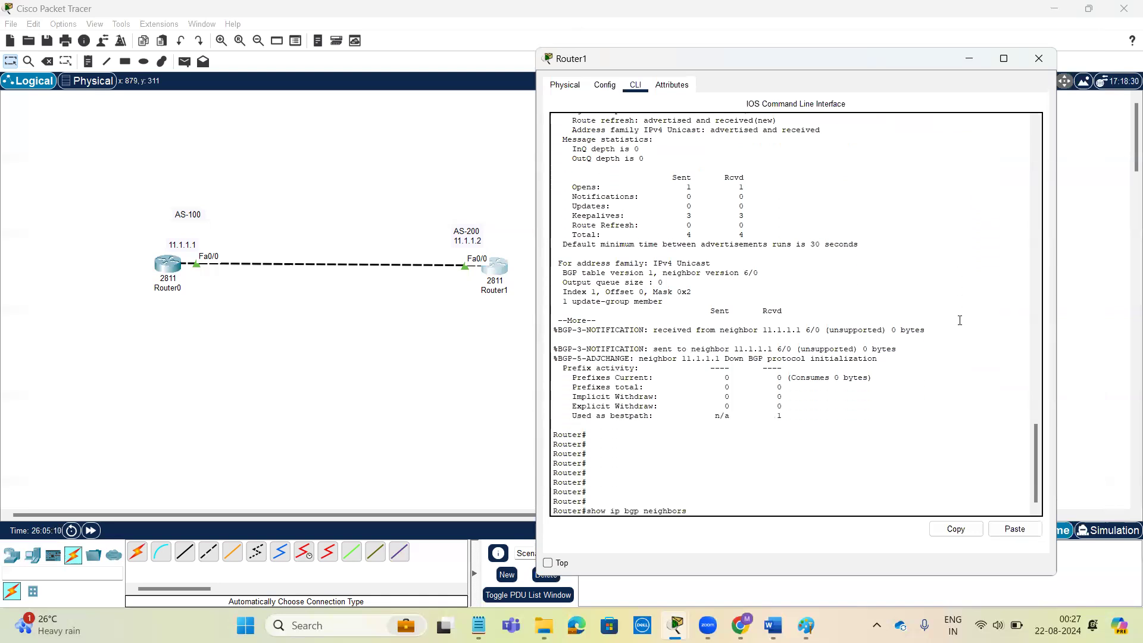
key("Return")
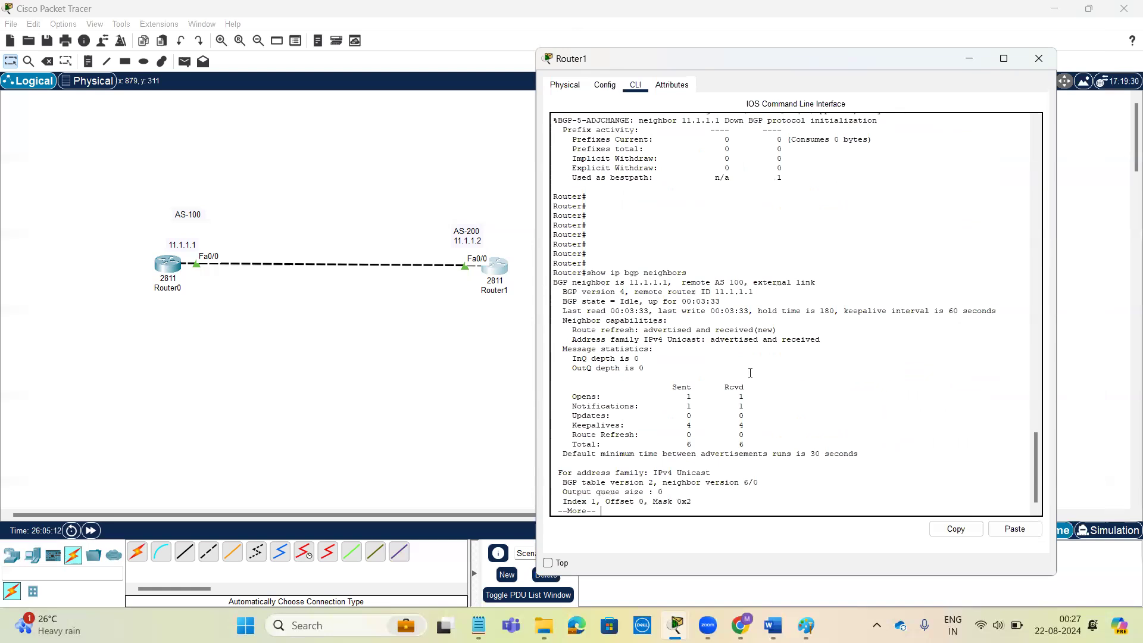
left_click_drag(577, 402, 748, 405)
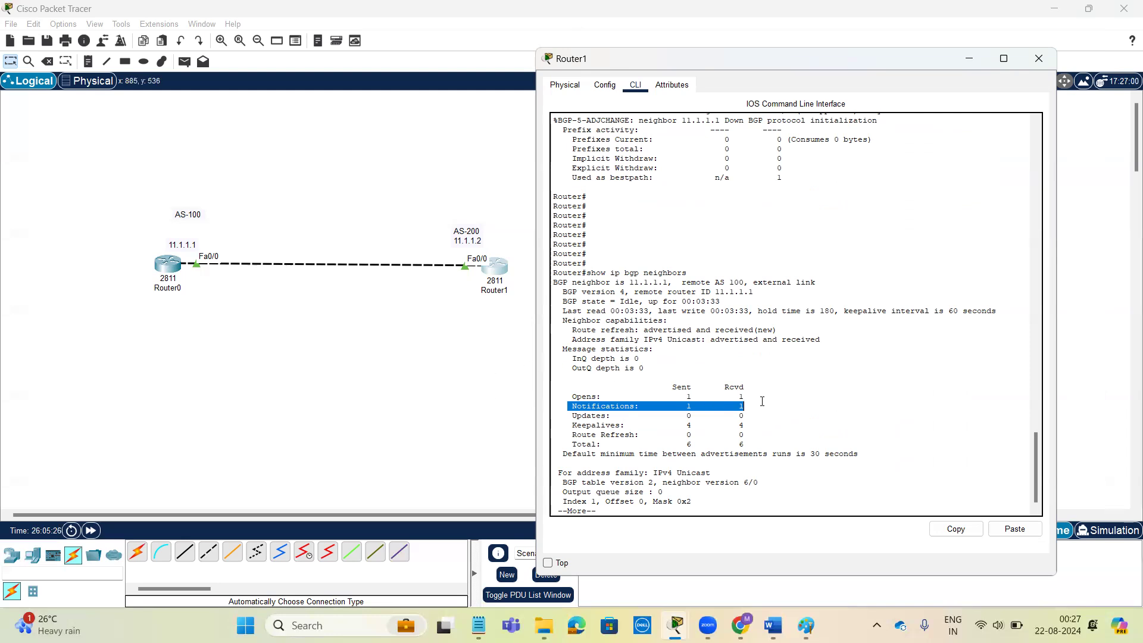
Review the loopback IP address entered on Router0
left_click(171, 264)
key("Return")
key("Return")
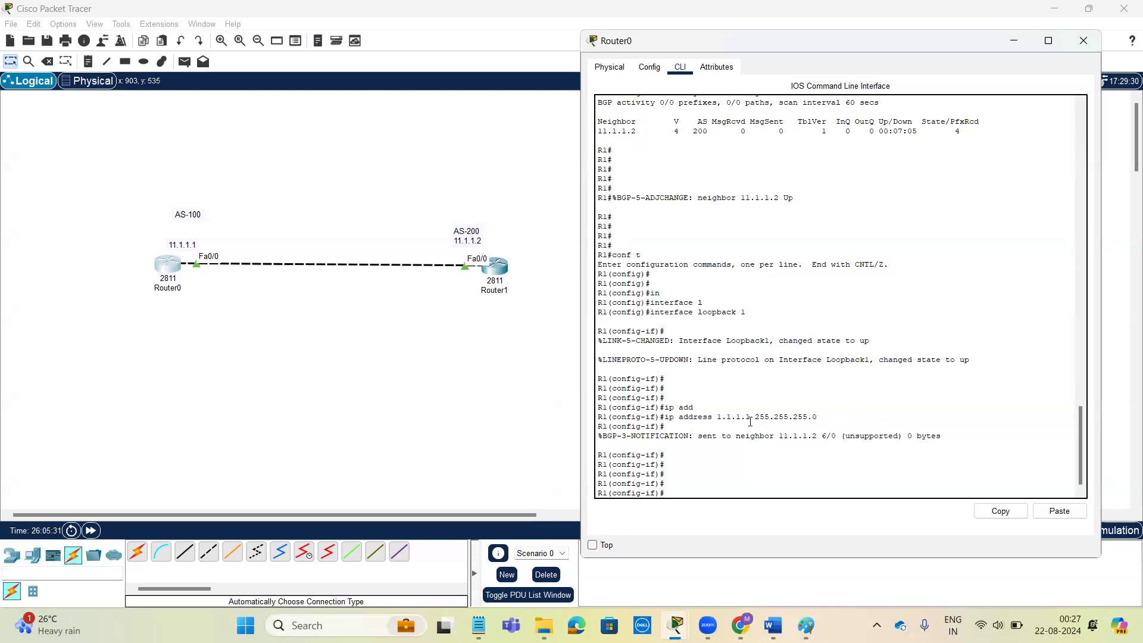
left_click_drag(718, 415, 752, 416)
Return to Router1 and page through the rest of its neighbor output to reach the prompt
left_click(499, 268)
left_click(834, 375)
key("Return")
key("Return")
key("Return")
key("Return")
key("Return")
key("Return")
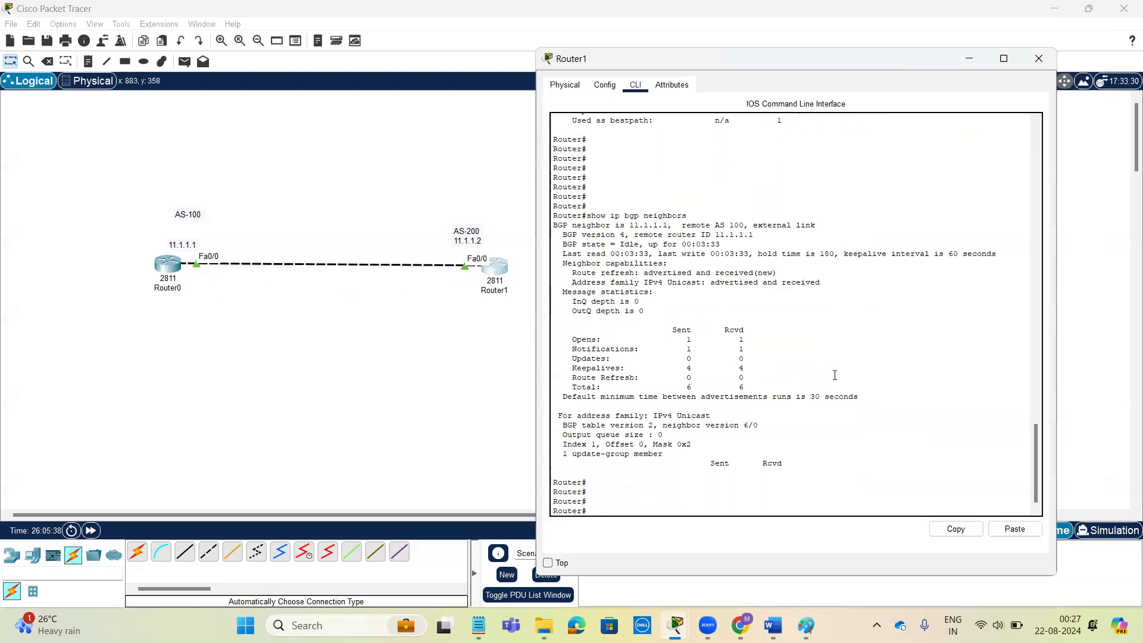
key("Return")
key("Return")
Display Router1's BGP table with show ip bgp and examine its network and next hop listing
type("sh")
key("Tab")
type("ip b")
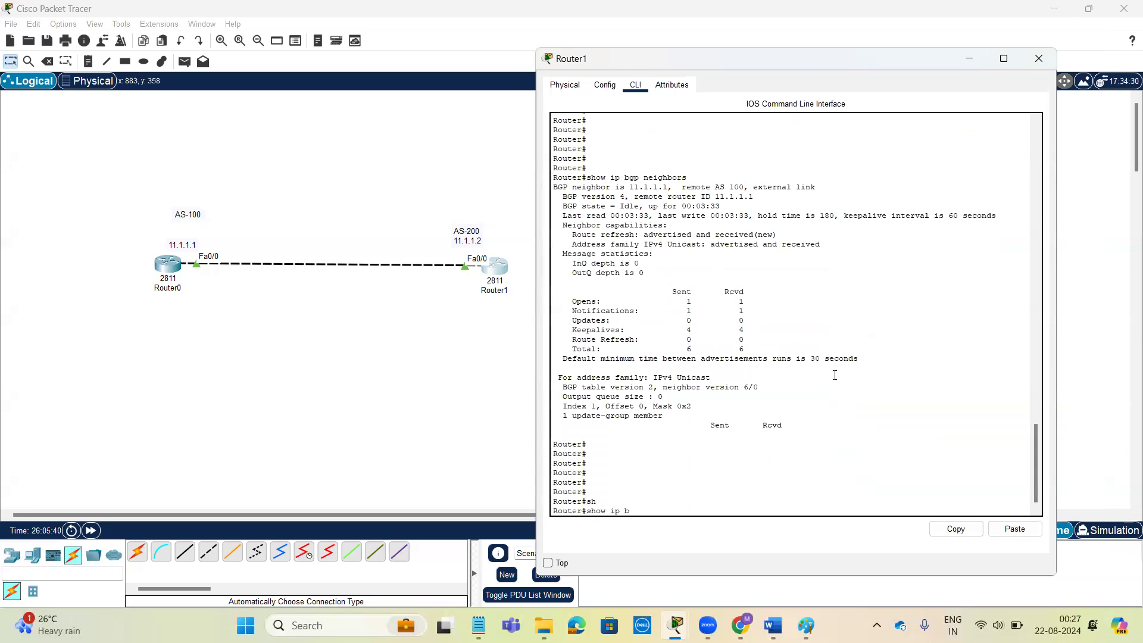
type("g")
key("Tab")
key("Return")
key("Return")
key("Return")
key("Return")
key("Return")
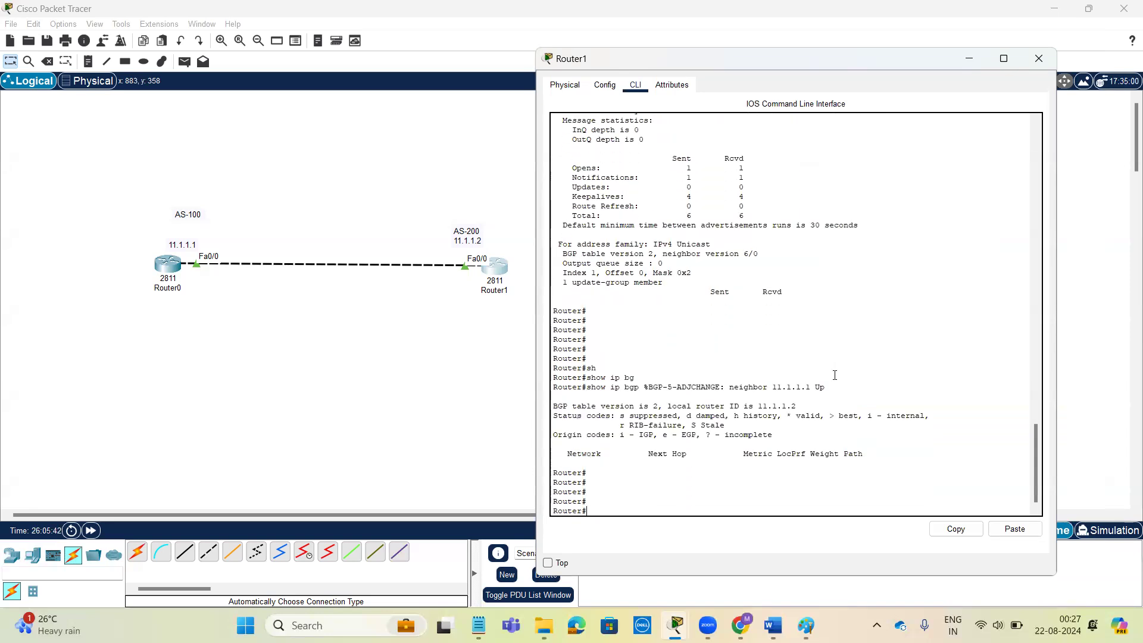
left_click_drag(876, 456, 555, 414)
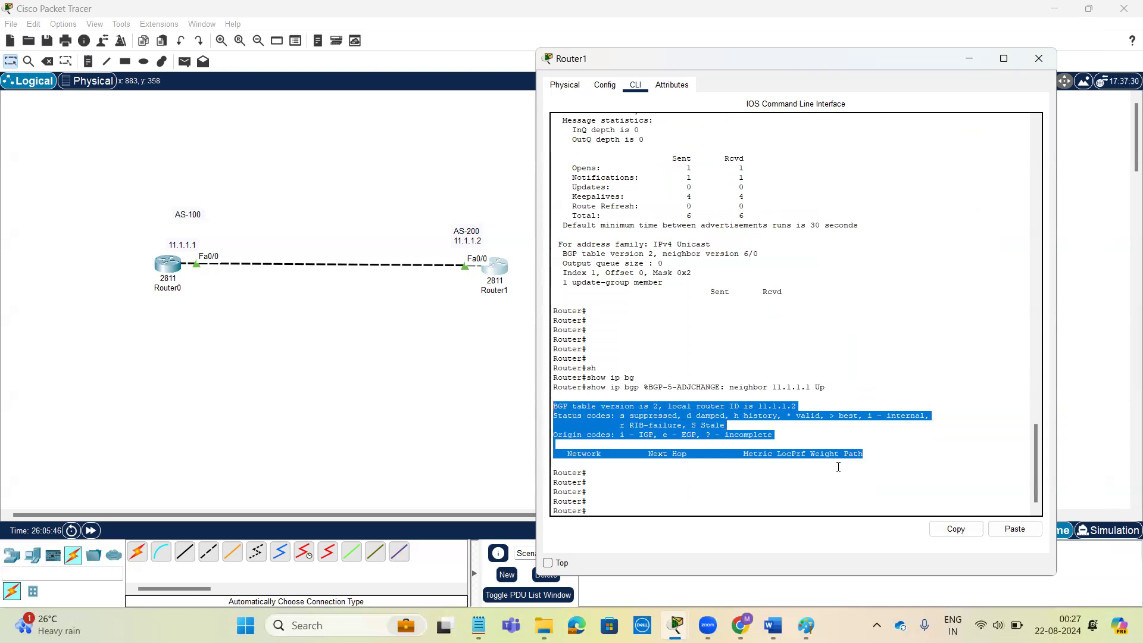
Run show ip bgp again on Router1 and recheck the table for learned networks
key("Return")
key("Return")
key("Return")
key("Return")
key("Return")
key("Return")
key("Return")
type("show ip bgp")
key("Return")
key("Return")
key("Return")
key("Return")
key("Return")
key("Return")
key("Return")
left_click_drag(866, 436, 563, 389)
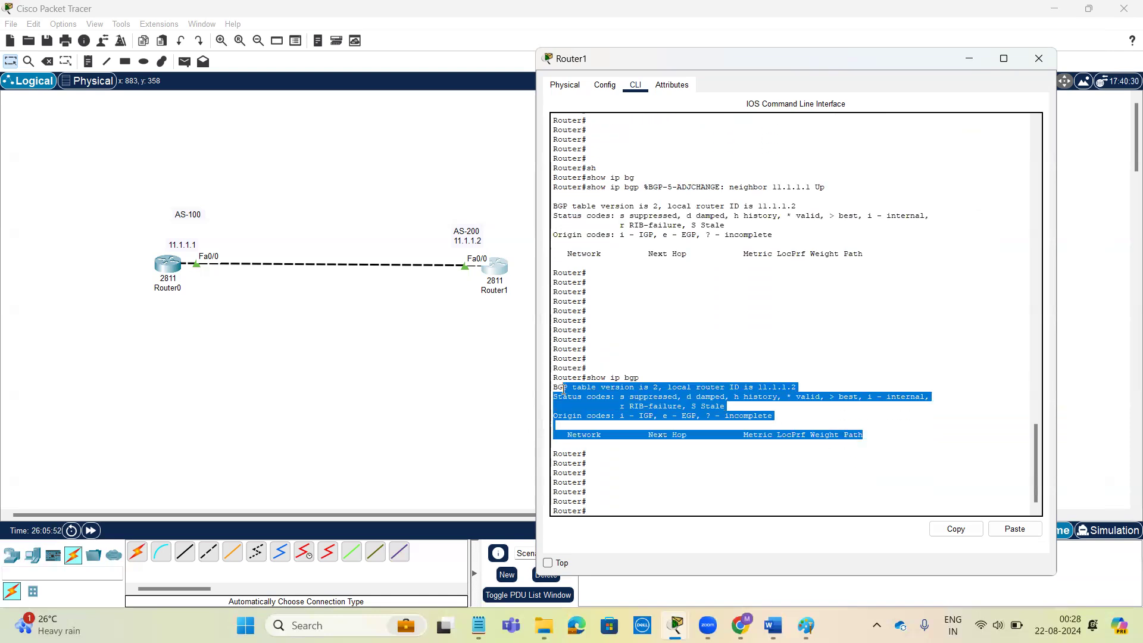
Examine the Updates counters in Router1's latest neighbor output
left_click(720, 451)
scroll(721, 450, "up", 10)
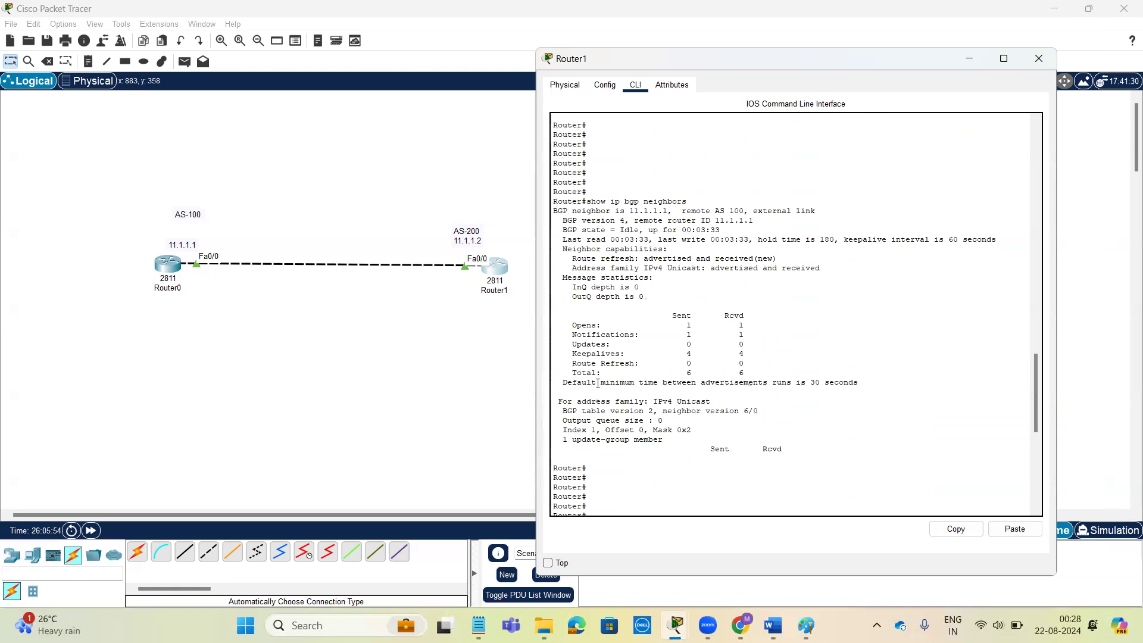
left_click_drag(572, 344, 752, 345)
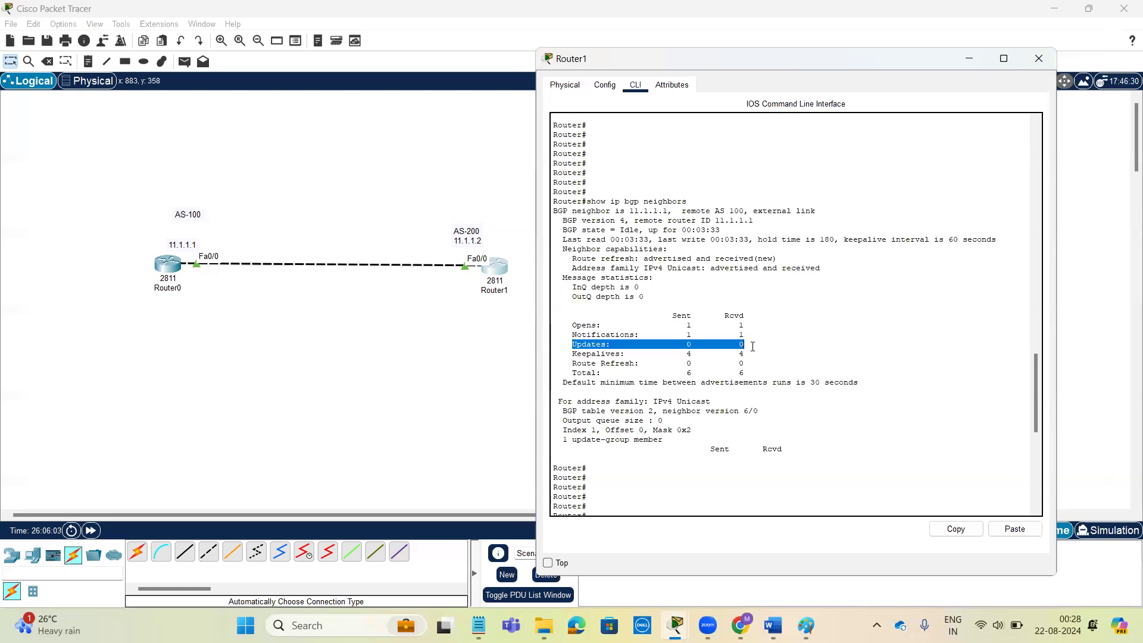
Review the ip address command for loopback 1 in Router0's command line
left_click(168, 262)
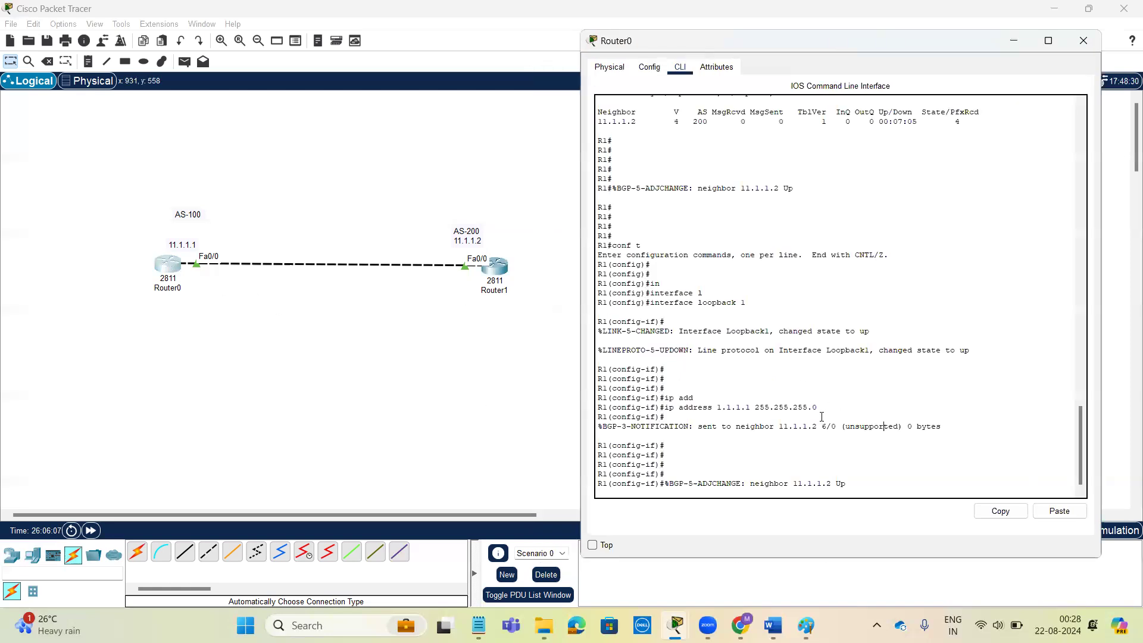
left_click_drag(823, 408, 685, 402)
left_click(923, 474)
left_click_drag(832, 405, 591, 406)
left_click(925, 443)
Exit Router0's loopback interface configuration to global configuration mode
key("Return")
key("Return")
key("Return")
key("Return")
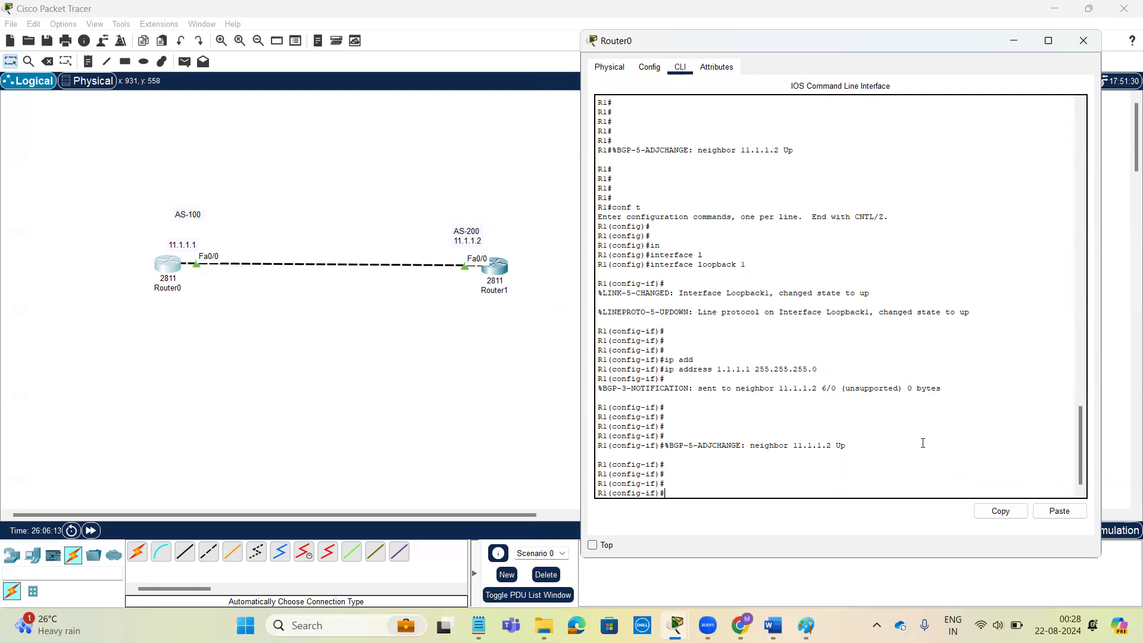
type("ex")
key("Return")
key("Return")
key("Return")
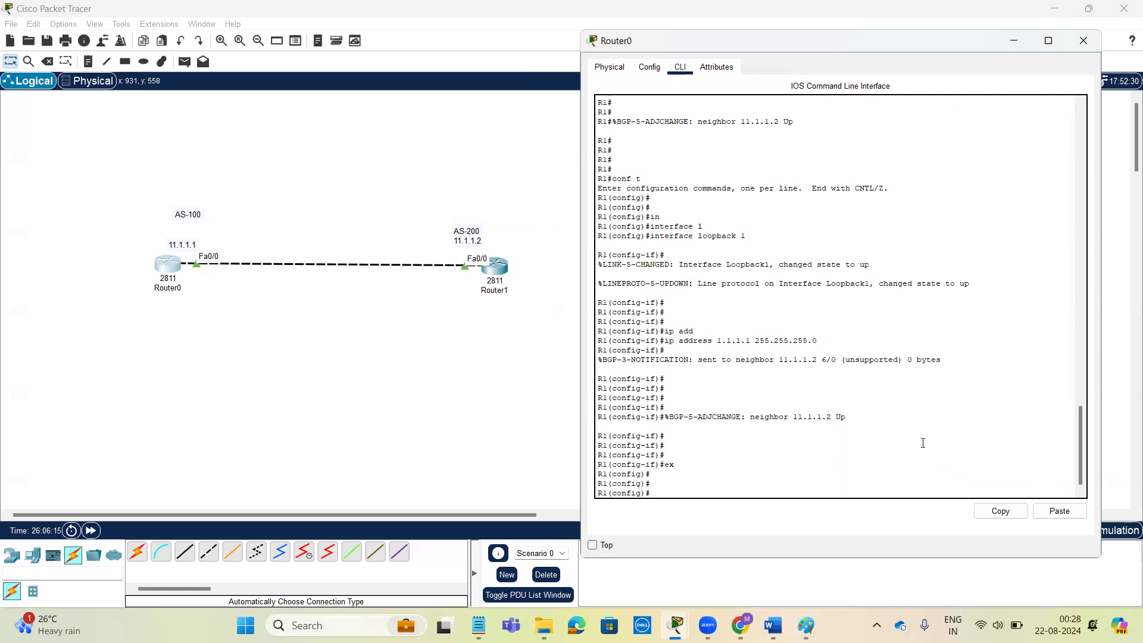
Enter BGP router configuration for AS 100 on Router0 with router bgp 100
type("bg")
key("Tab")
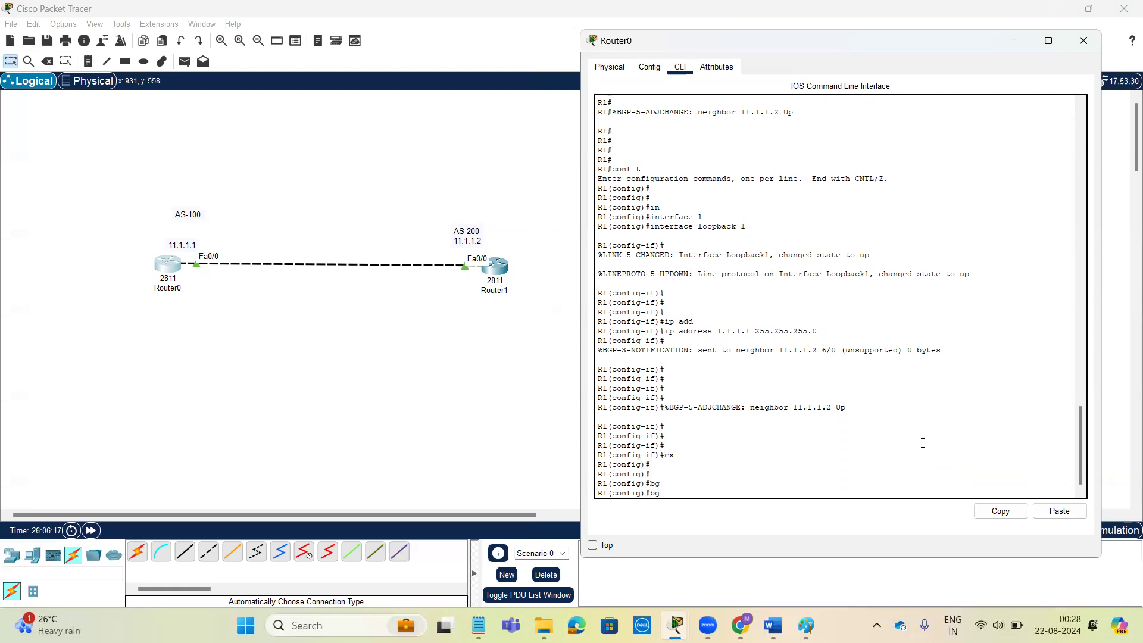
key("BackSpace")
key("BackSpace")
type("rou")
key("Tab")
type("b")
key("Tab")
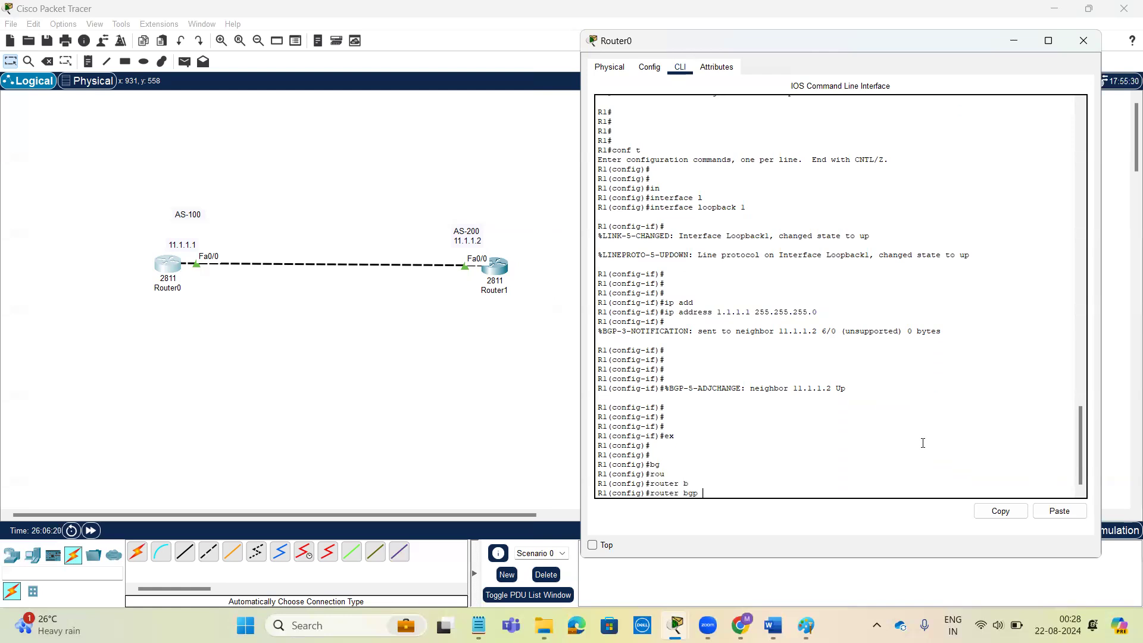
type("100")
key("Return")
key("Return")
key("Return")
key("Return")
key("Return")
key("Return")
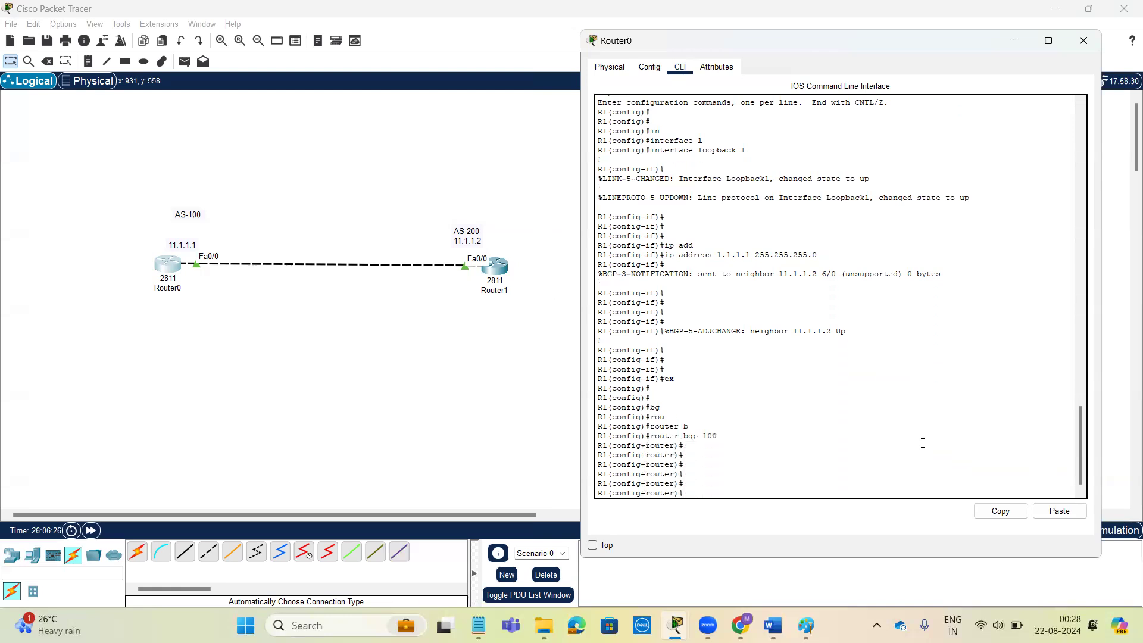
Query the available options and mask format for the BGP network 1.1.1.1 command on Router0 using context help
type("net")
key("Tab")
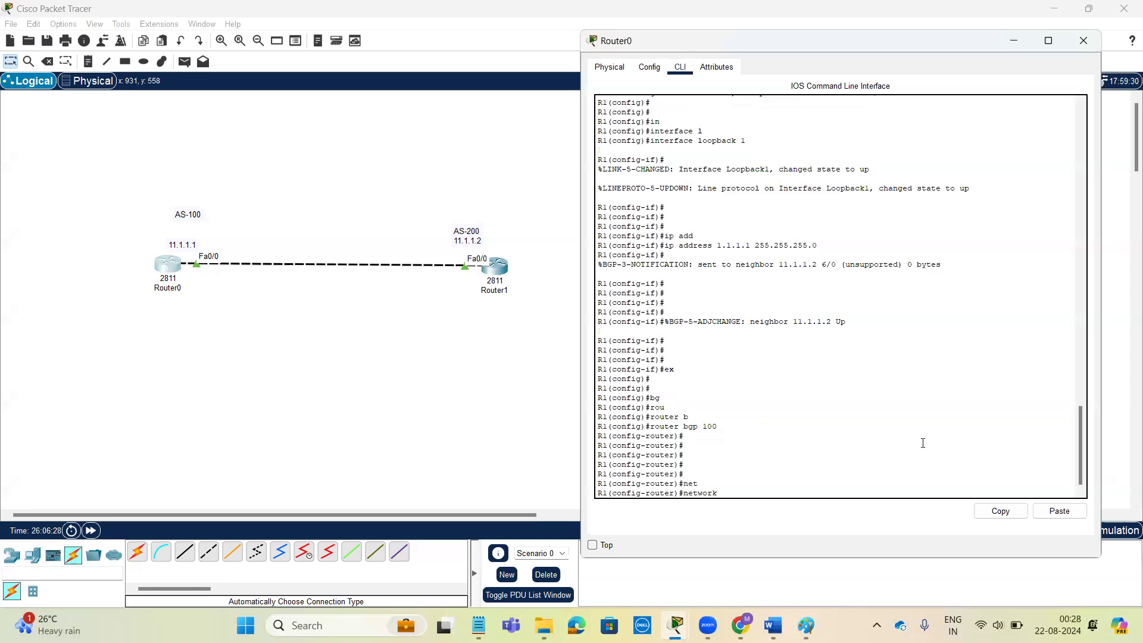
type("1.1.1.1 ?")
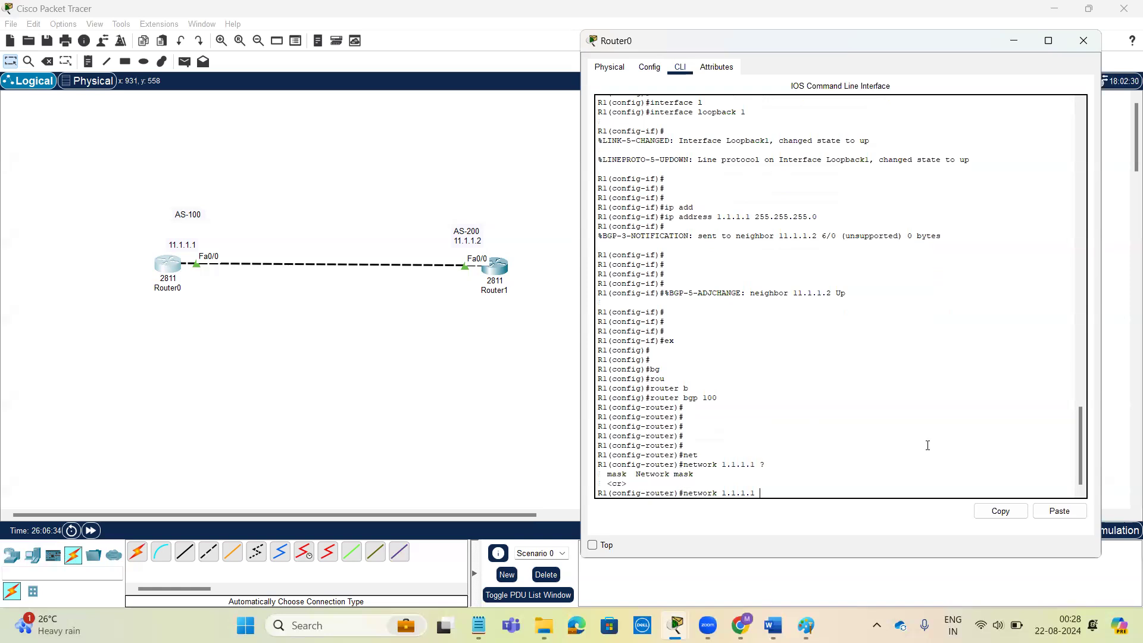
type("mas")
key("Tab")
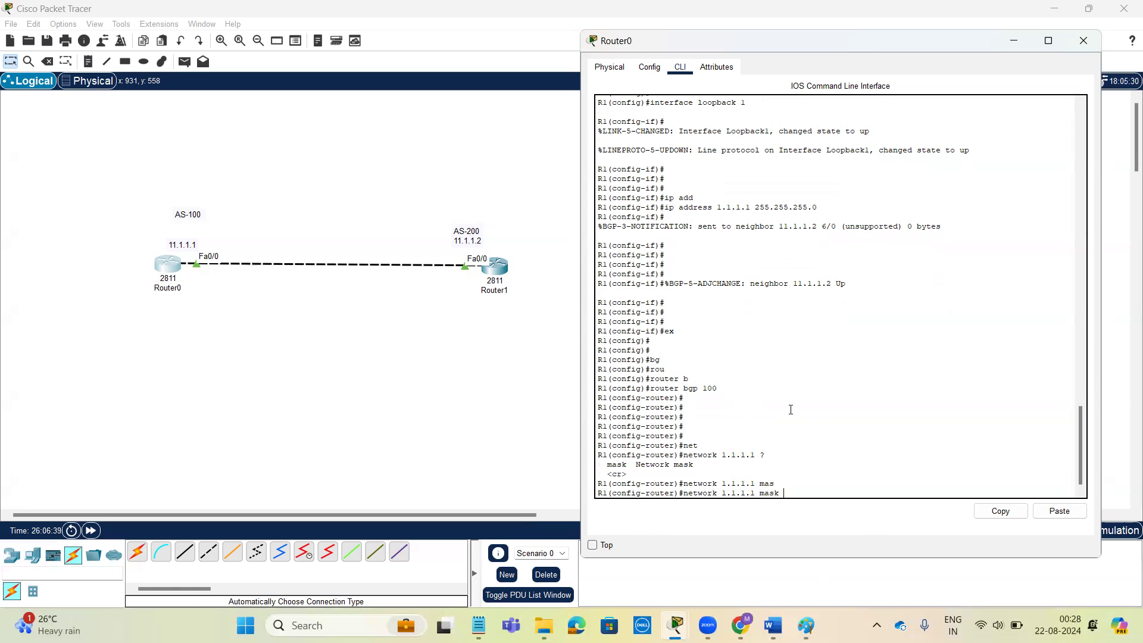
type("?")
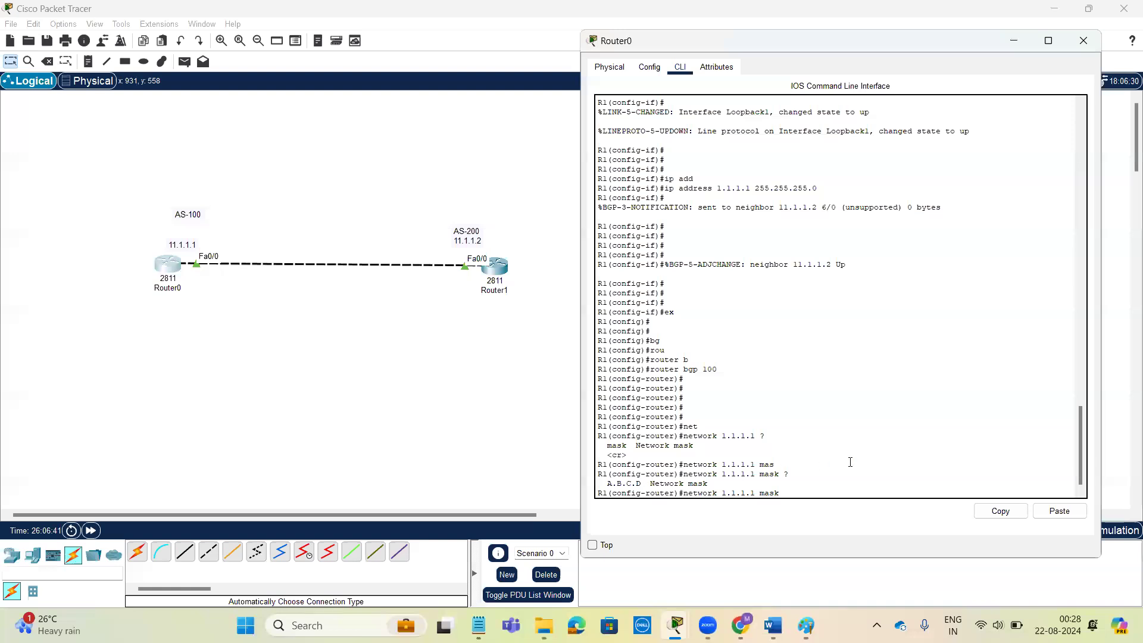
Advertise network 1.1.1.1 with mask 255.0.0.0 in Router0's BGP process
type("255.255.25")
type("5.")
key("BackSpace")
key("BackSpace")
key("BackSpace")
left_click_drag(721, 494, 784, 504)
left_click(830, 486)
key("BackSpace")
key("BackSpace")
key("BackSpace")
key("BackSpace")
key("BackSpace")
type("0.0.0.")
key("Return")
key("Return")
key("Return")
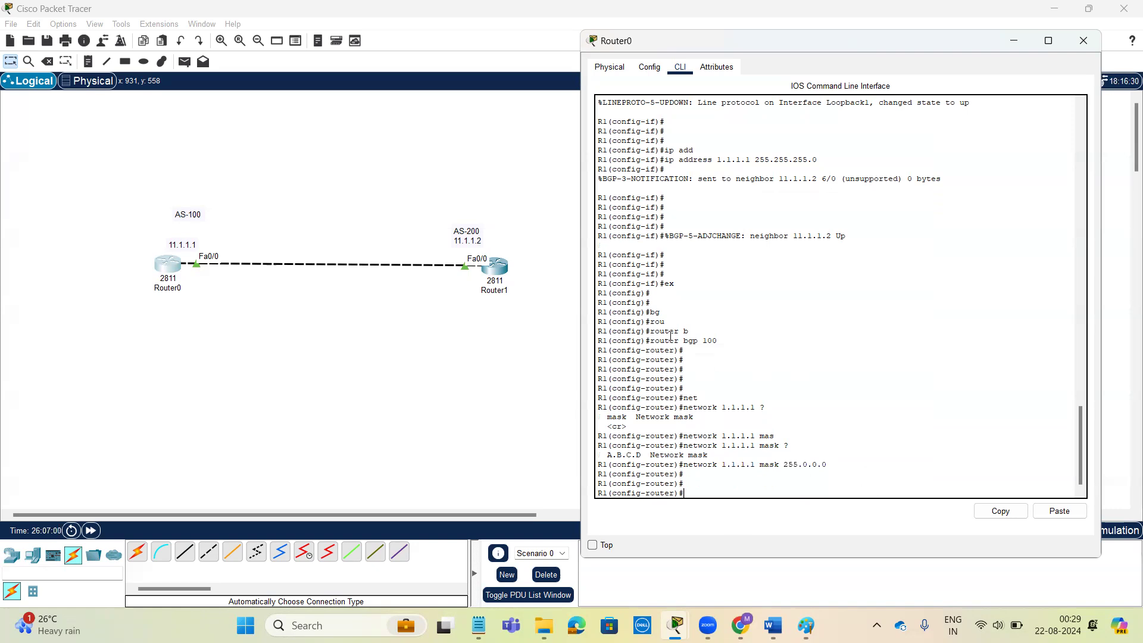
Display the BGP table on Router1 with show ip bgp
left_click(499, 266)
type("sh")
key("Tab")
type("ip bg")
key("Tab")
key("Return")
key("Return")
key("Return")
key("Return")
key("Return")
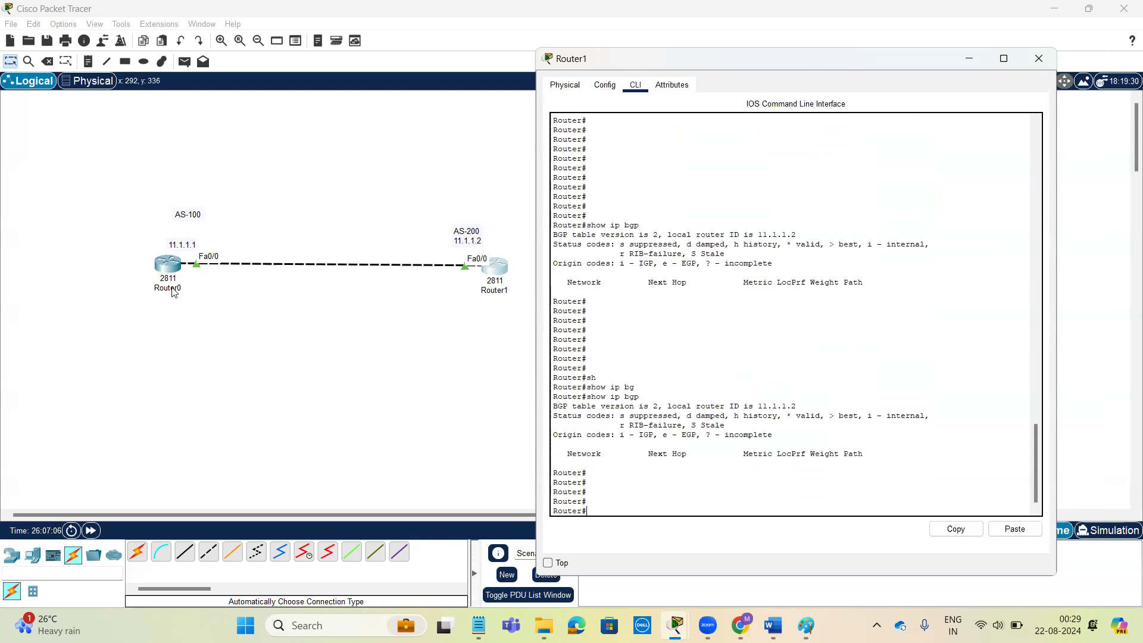
End the BGP configuration session on Router0 and return to privileged EXEC mode
left_click(167, 266)
key("ctrl+z")
key("Return")
key("Return")
key("Return")
key("Return")
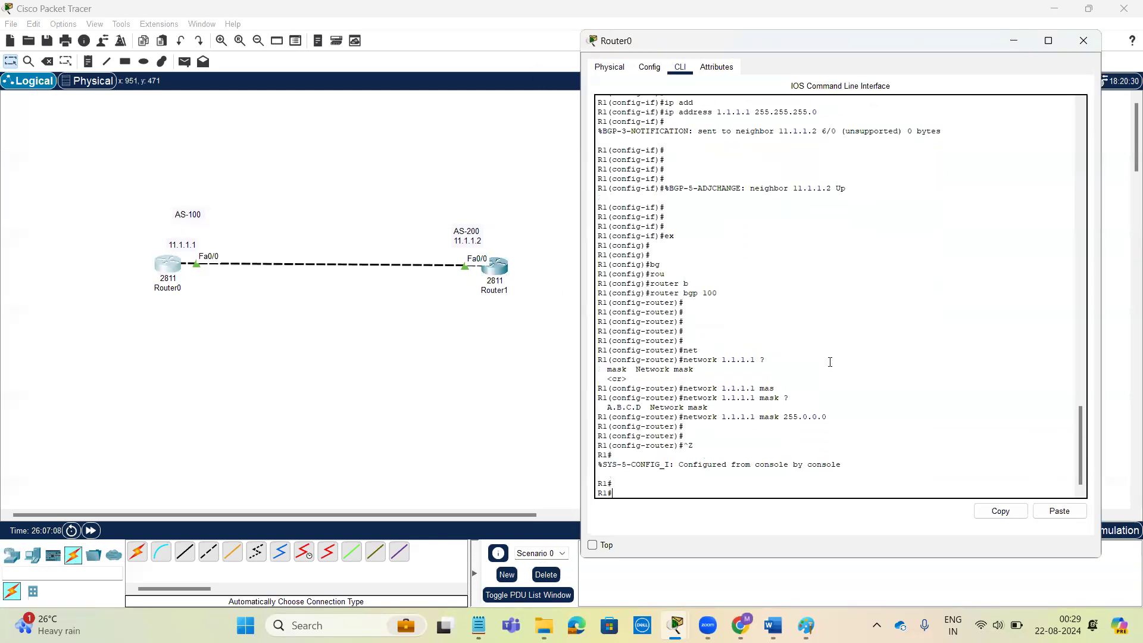
Display Router0's routing table with show ip route
key("Tab")
type("ip ")
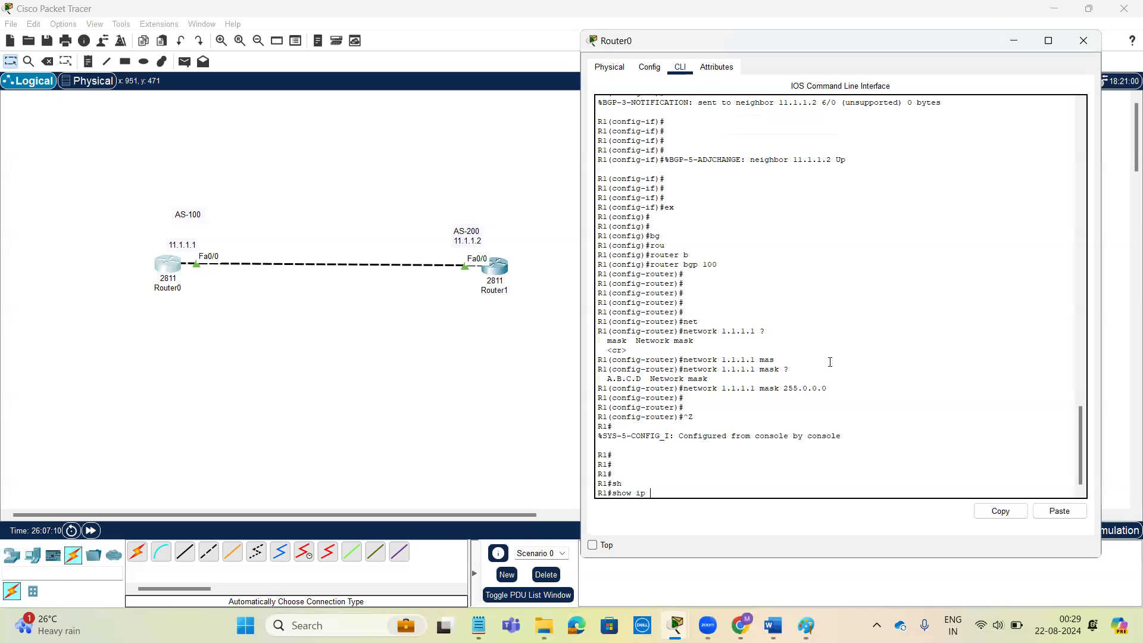
type("rou")
key("Tab")
key("Return")
key("Return")
key("Return")
key("Return")
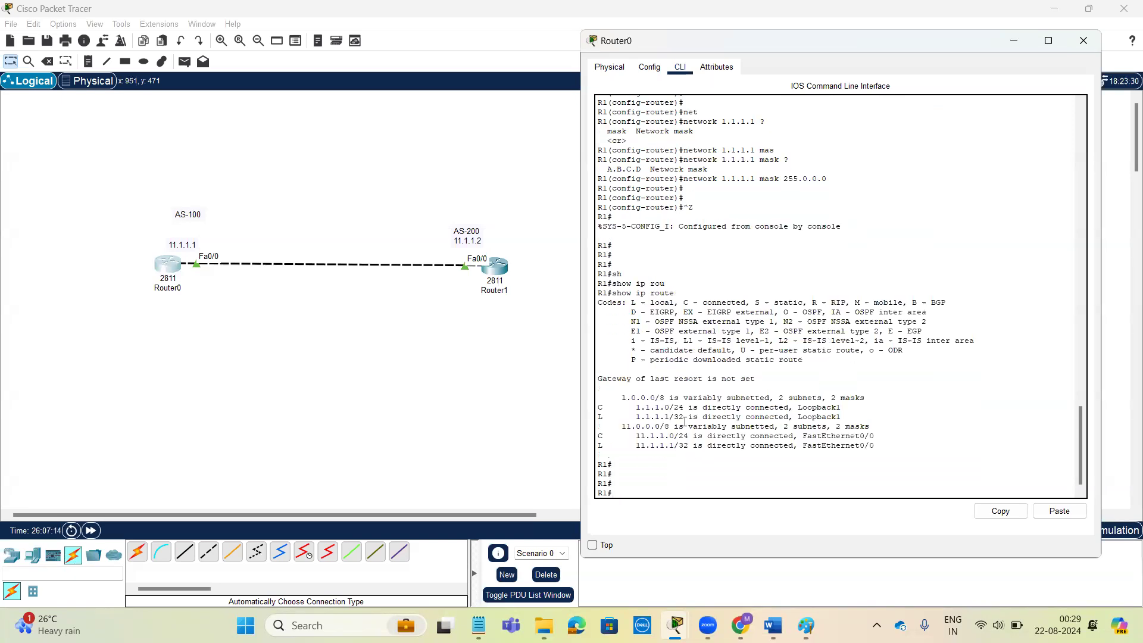
Examine the prefix and mask of the connected Loopback1 route in Router0's routing table
left_click_drag(683, 407, 596, 399)
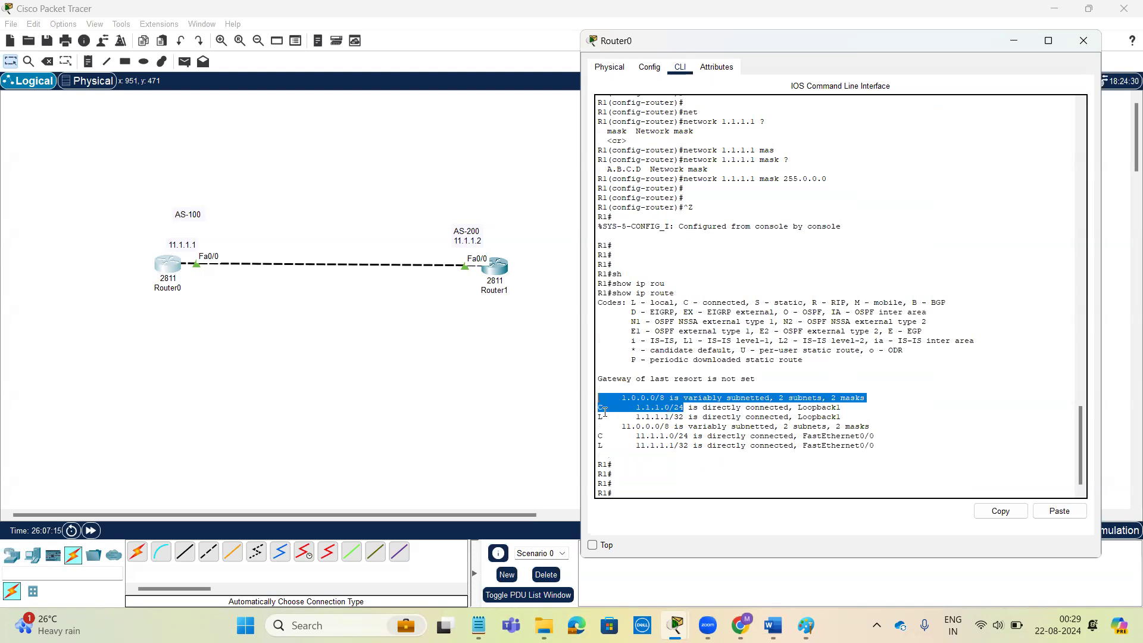
left_click(671, 416)
left_click_drag(685, 407, 592, 409)
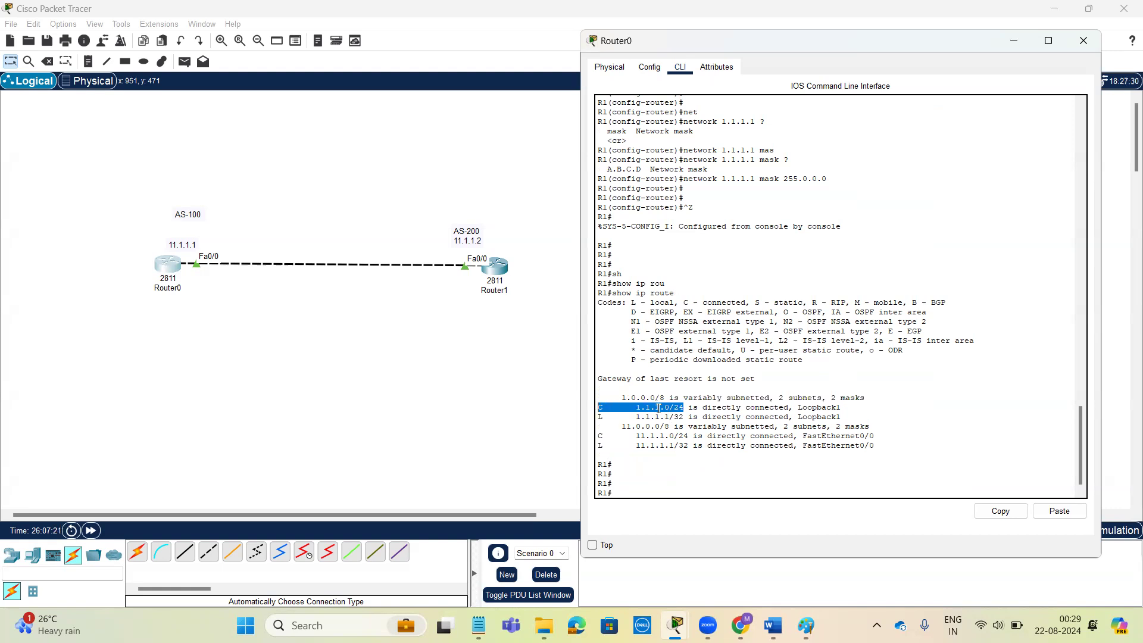
left_click_drag(685, 408, 637, 407)
left_click(778, 370)
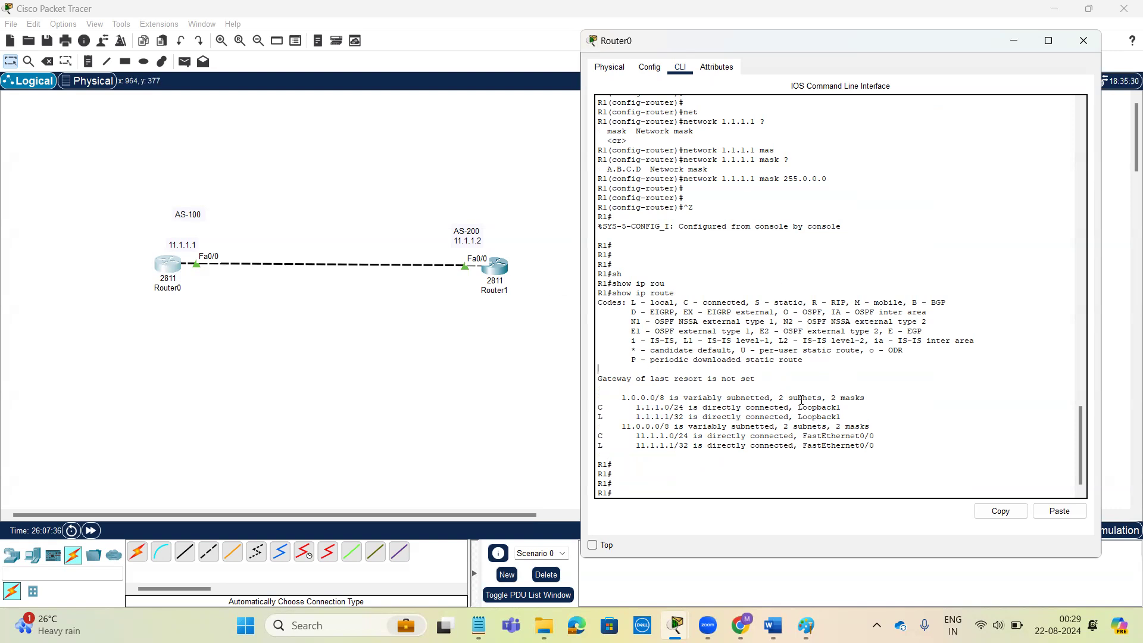
Enter global configuration mode on Router0 with conf t and recheck the connected Loopback1 route's mask
key("Return")
key("Return")
key("Return")
type("con")
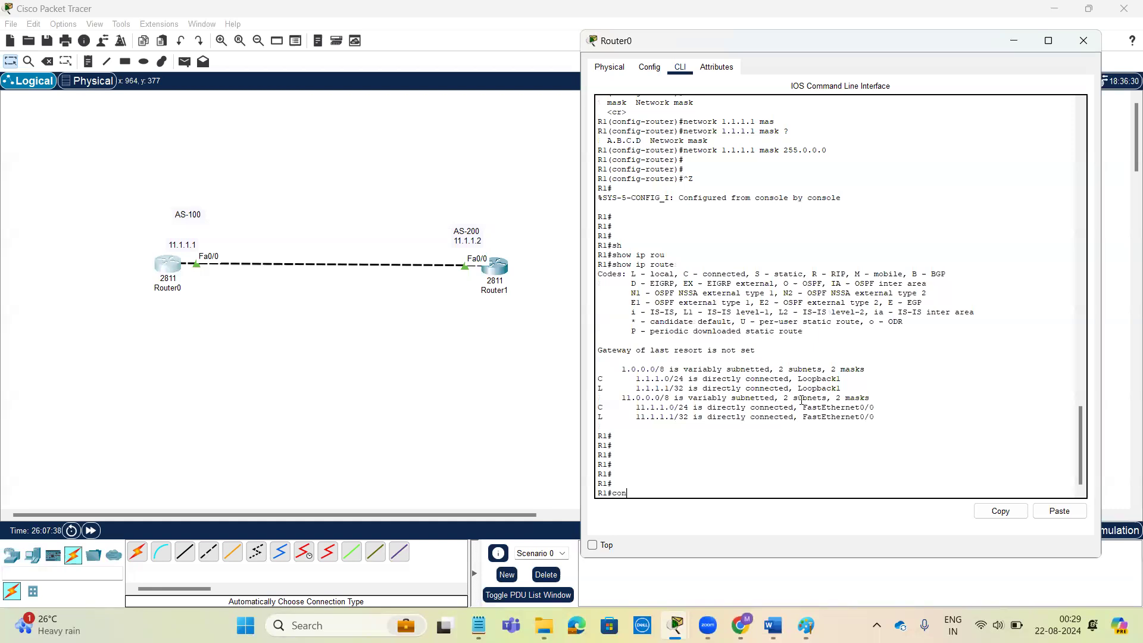
type("f t")
key("Return")
key("Return")
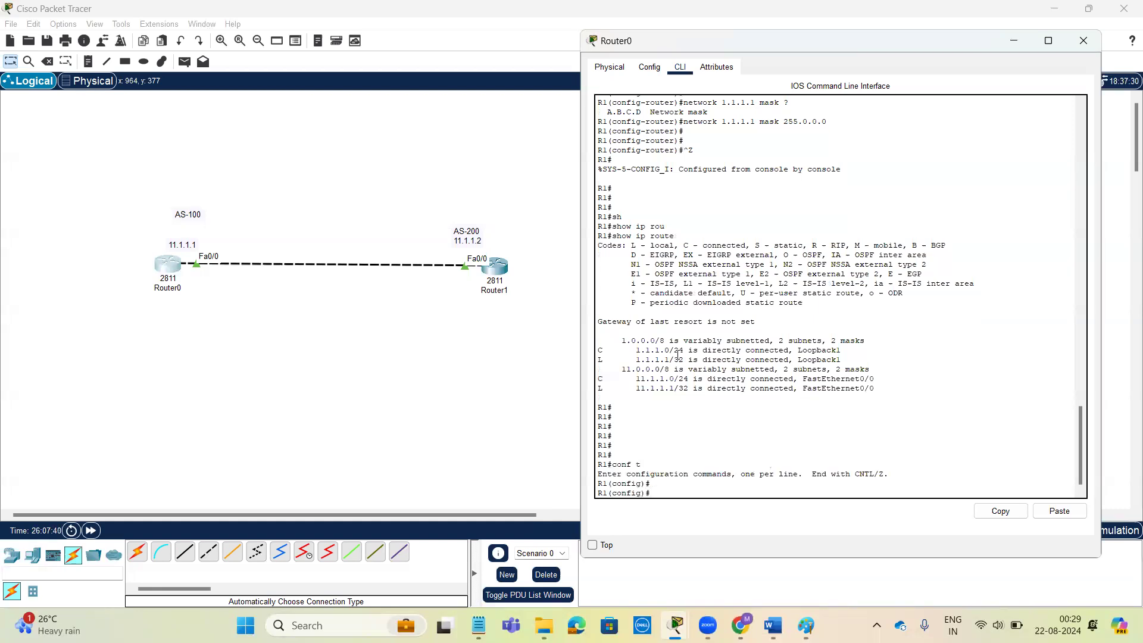
left_click_drag(599, 349, 689, 351)
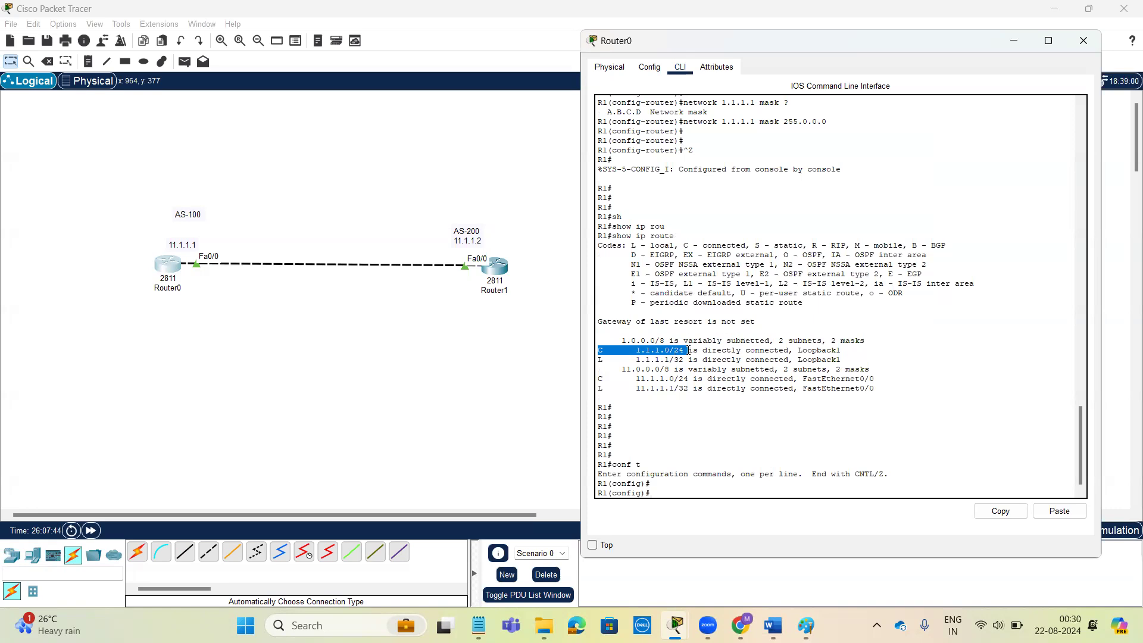
left_click_drag(689, 350, 683, 350)
key("Return")
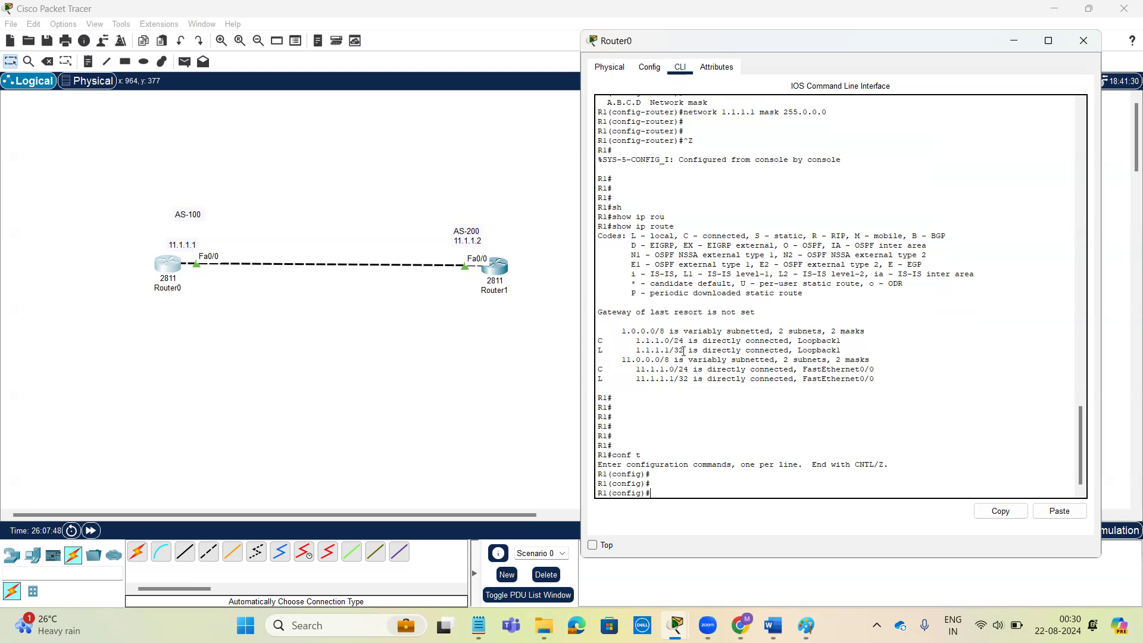
Reopen BGP router configuration for AS 100 on Router0 with router bgp 100
type("rou")
key("Tab")
type("bg")
key("Tab")
type("100")
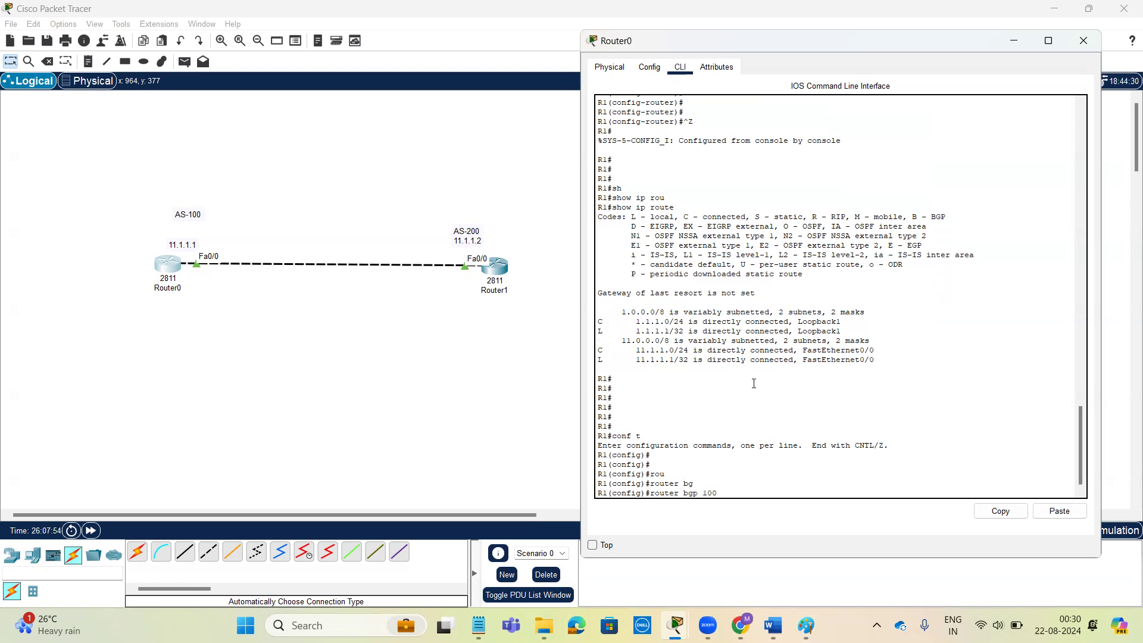
key("Return")
key("Return")
Remove the wrongly masked advertisement from Router0's BGP process with no network 1.1.1.1 mask 255.0.0.0
type("net")
key("Tab")
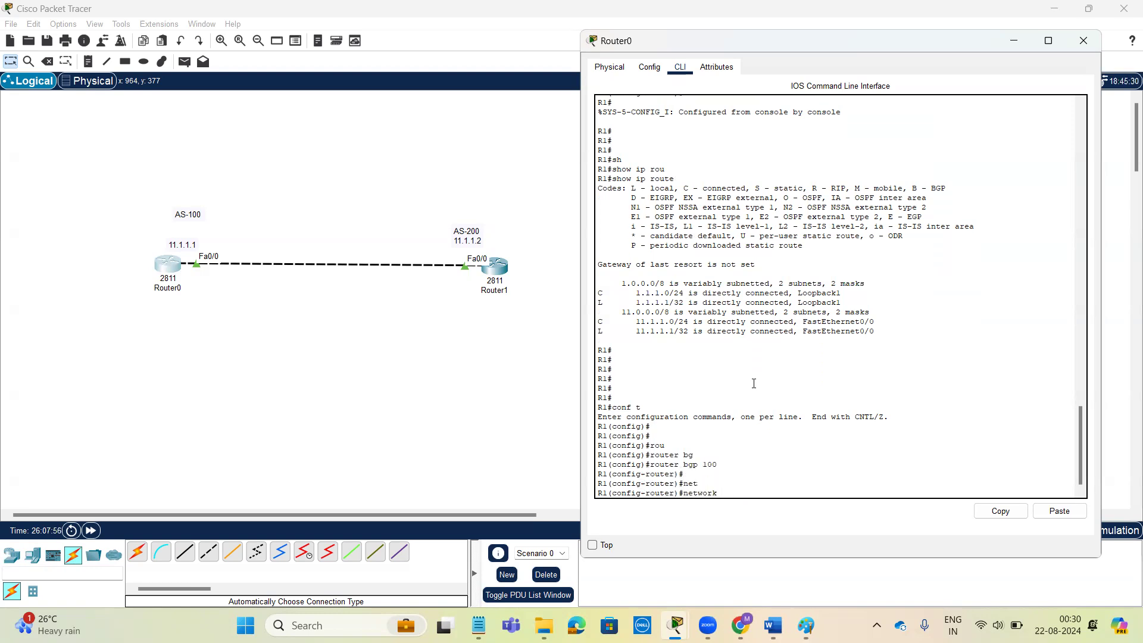
type("1.1.1.1 m")
key("Tab")
type("255.2")
key("BackSpace")
key("BackSpace")
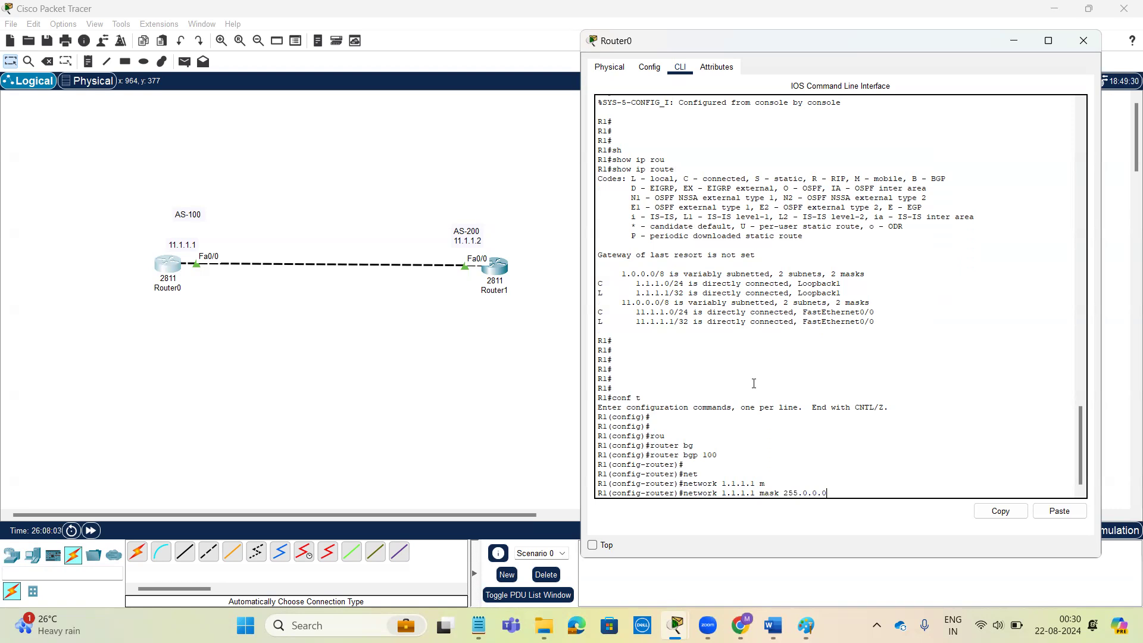
key("Left")
key("Left")
key("Left")
key("Left")
key("Left")
key("Left")
key("Left")
key("Left")
key("Left")
key("Left")
key("Left")
key("Left")
key("Home")
type("no")
key("Return")
key("Return")
key("Return")
key("Return")
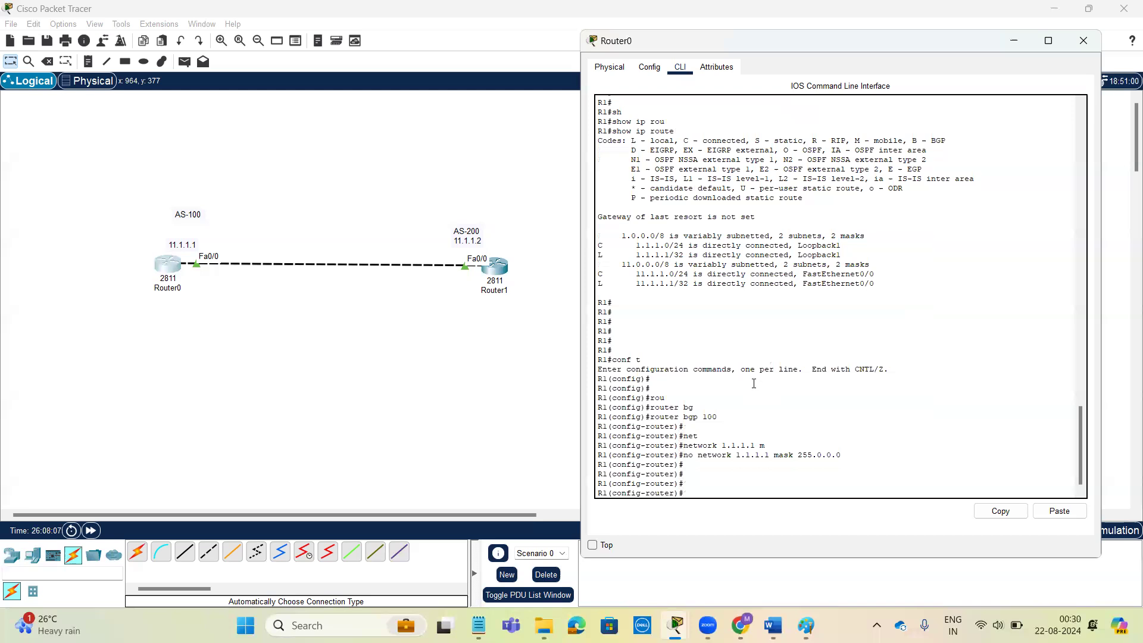
Advertise network 1.1.1.1 with mask 255.255.255.0 in Router0's BGP process
type("net")
key("Tab")
type("1.1.1.1 ")
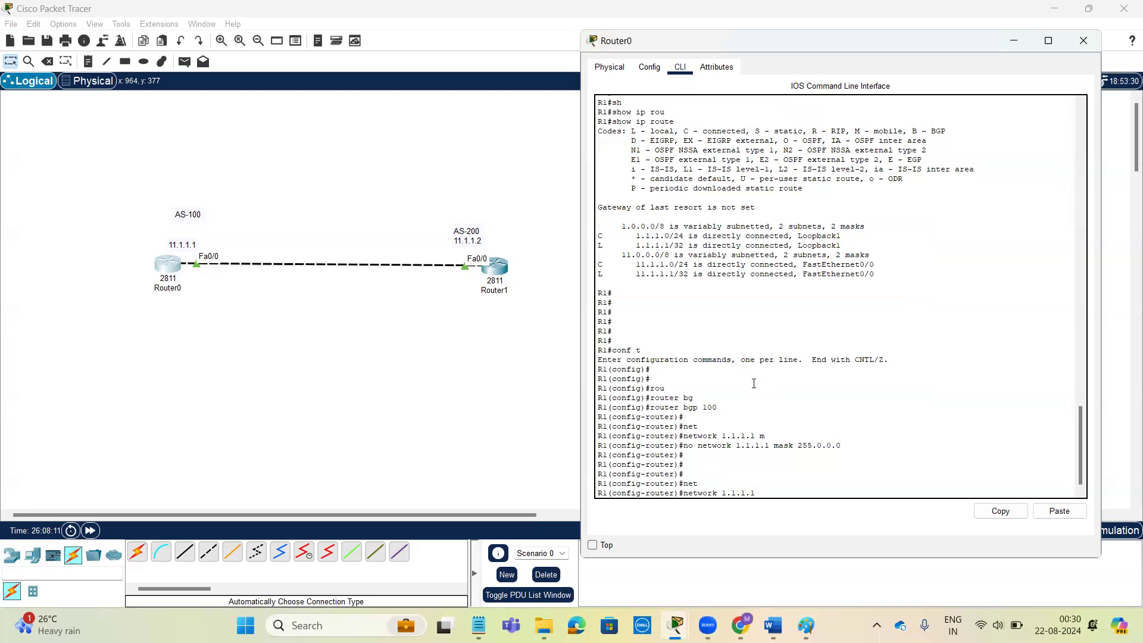
type("ma")
key("Tab")
type("2")
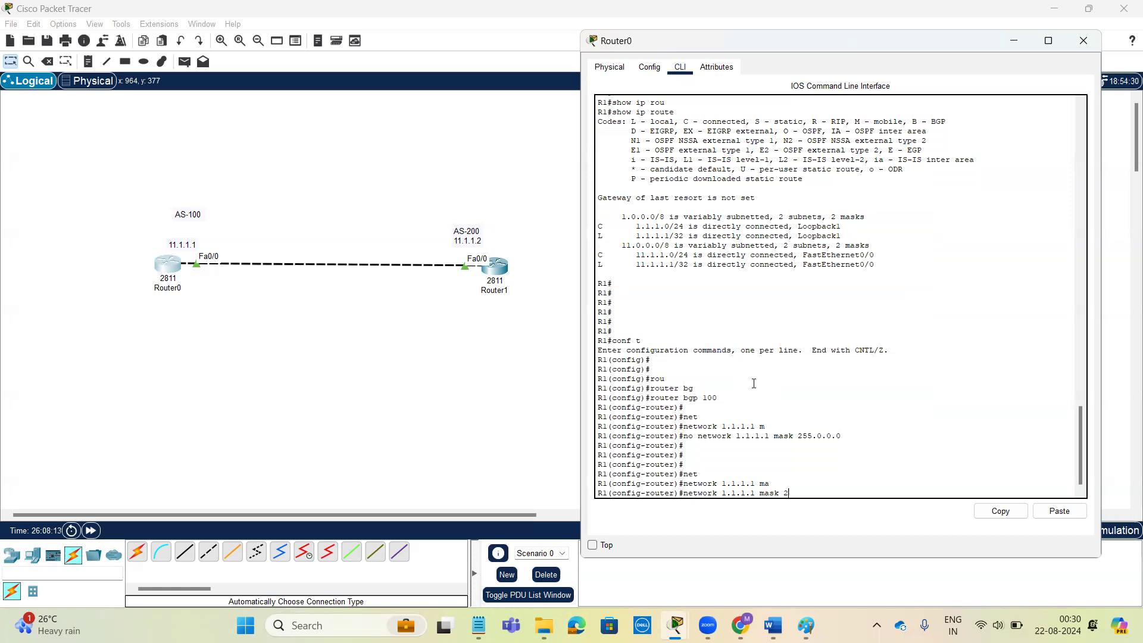
type("55.255.255.0")
key("Return")
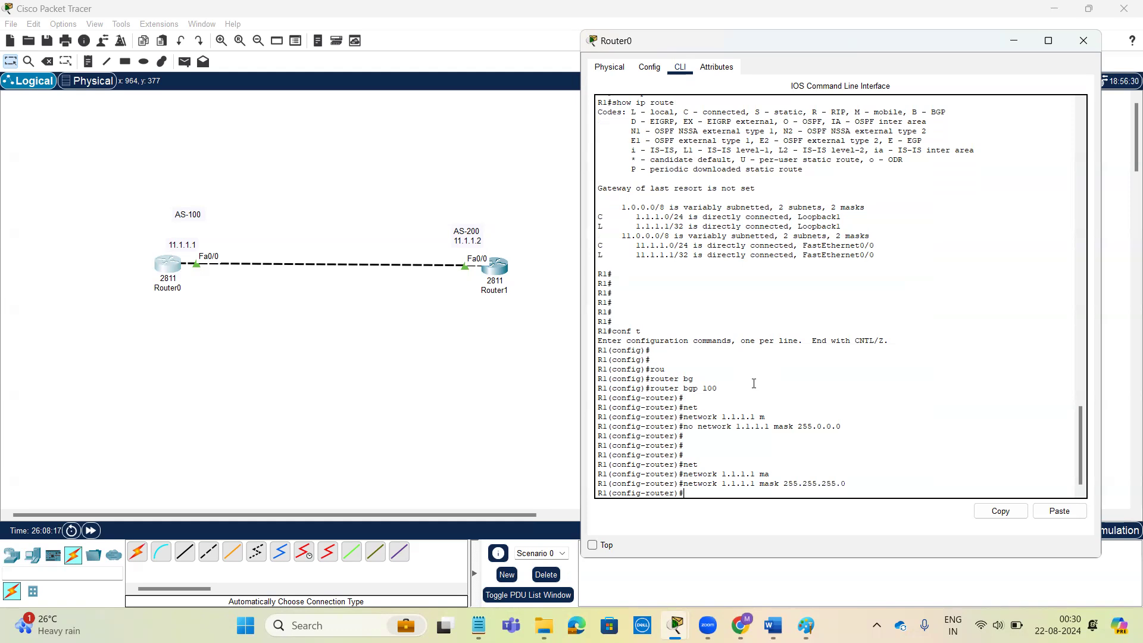
key("Return")
key("Return")
key("Return")
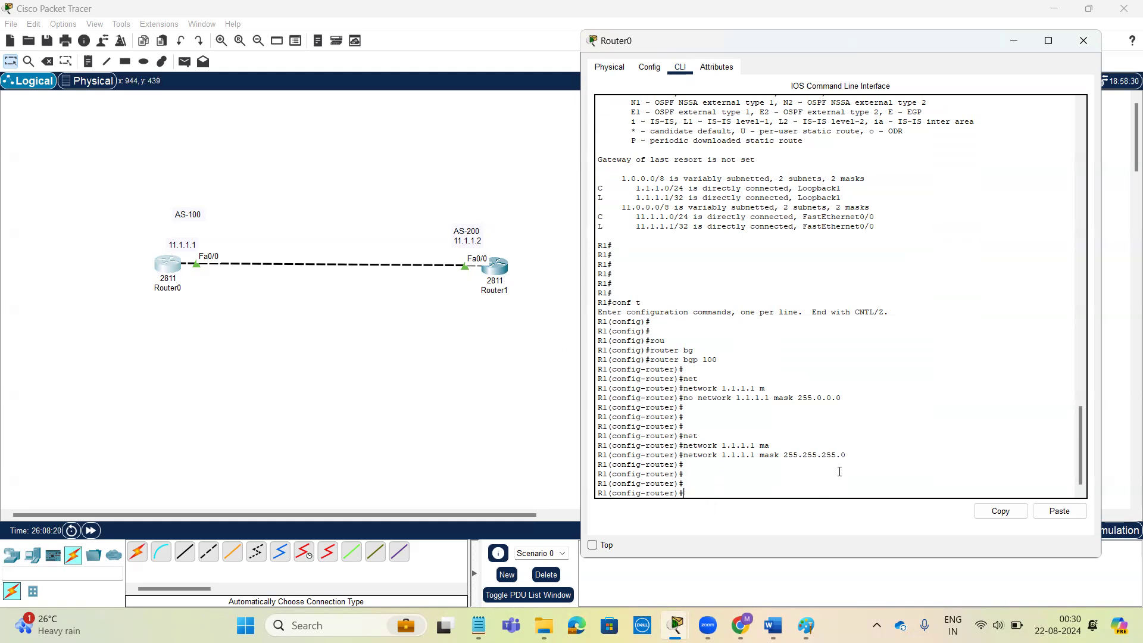
left_click_drag(836, 453, 596, 445)
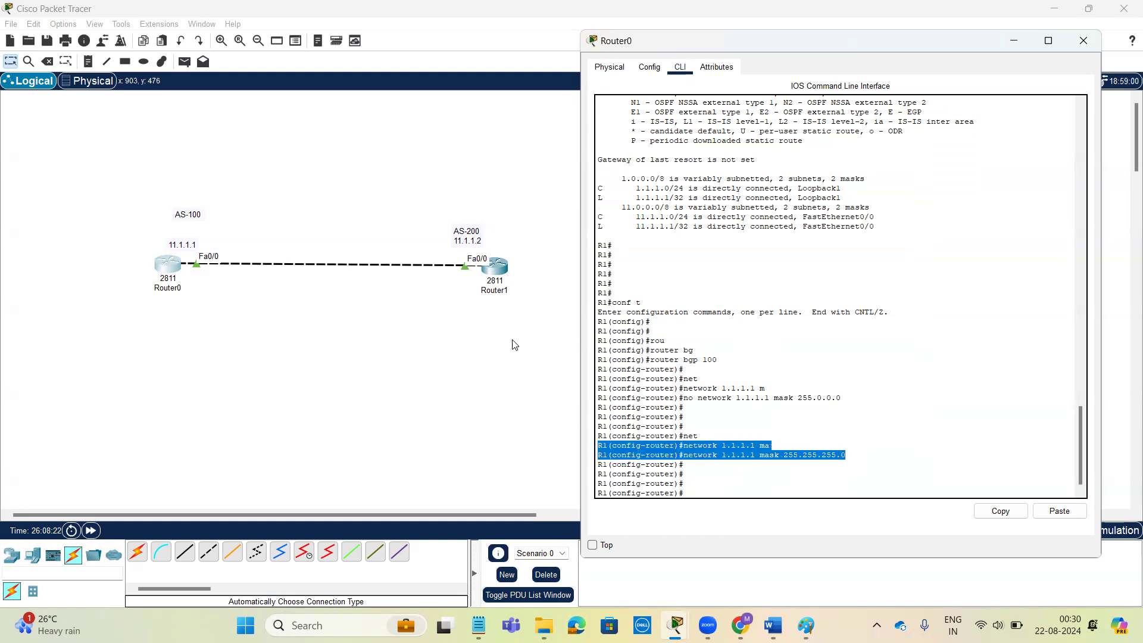
Run show ip bgp again on Router1 to display the updated BGP table
left_click(495, 266)
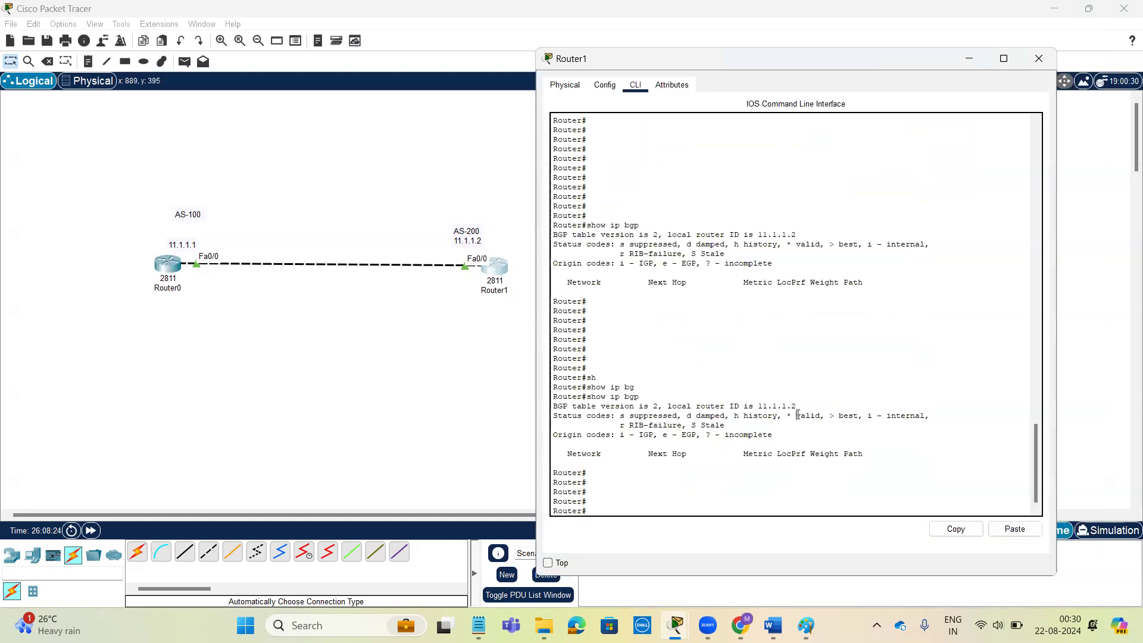
key("Return")
key("Return")
key("Up")
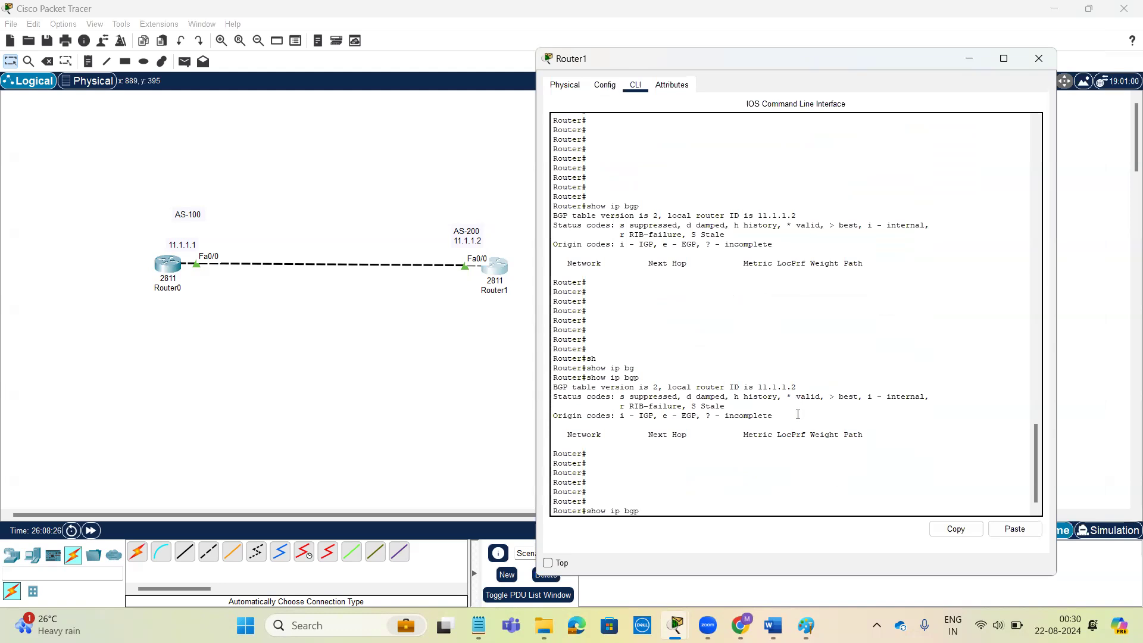
key("Return")
key("Return")
key("Return")
key("Return")
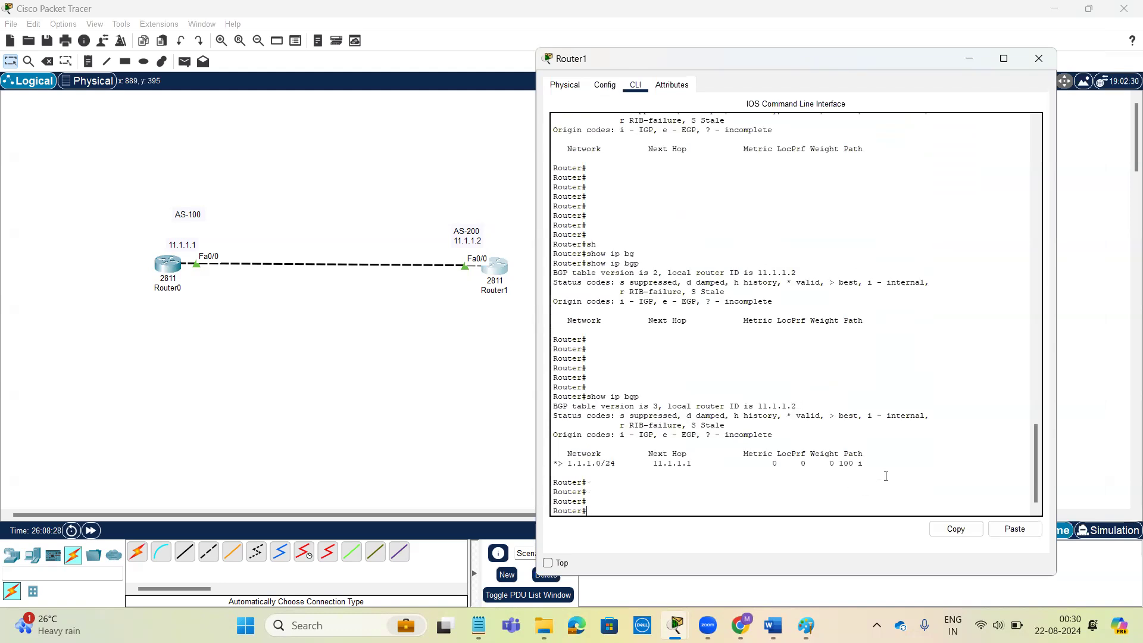
Compare Router1's latest show ip bgp output with the previous one
left_click_drag(875, 466, 547, 402)
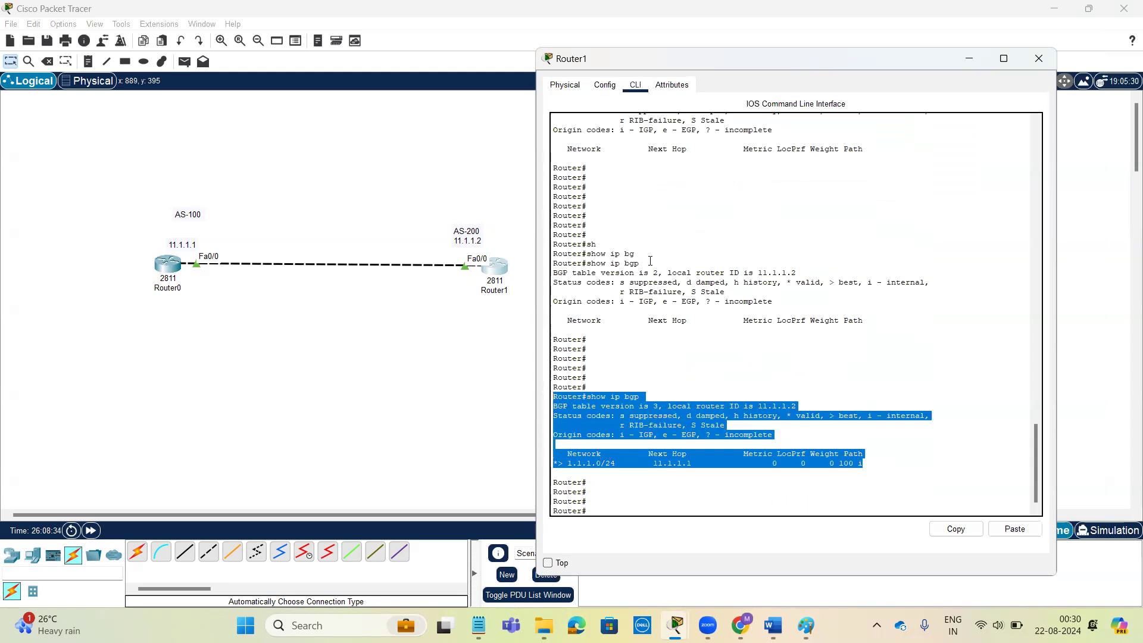
left_click_drag(871, 318, 556, 275)
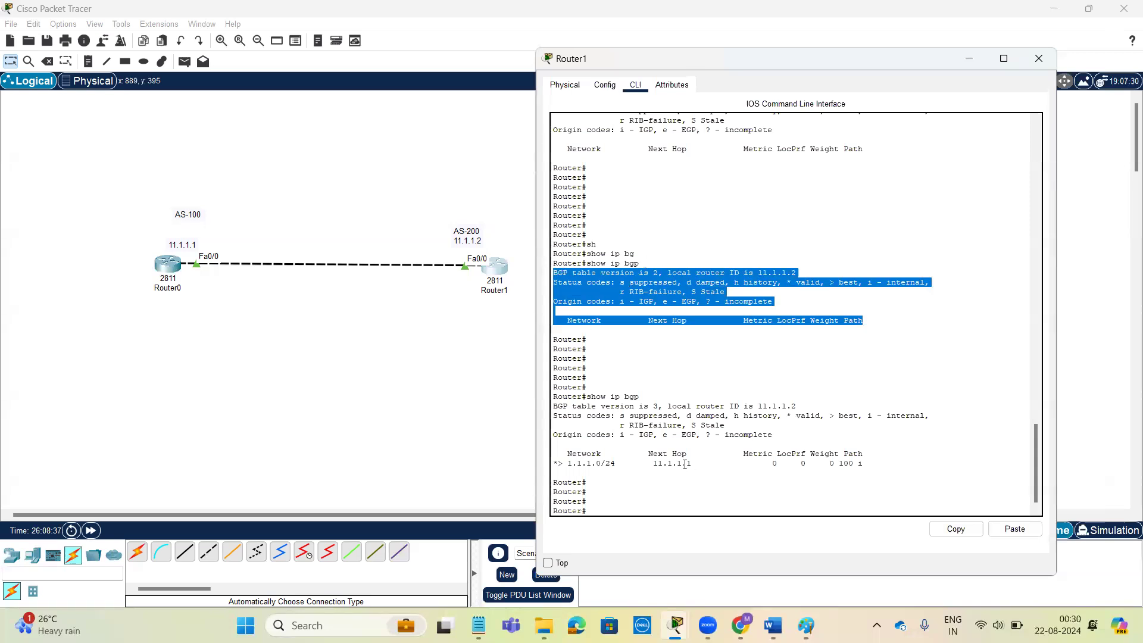
left_click_drag(878, 462, 550, 398)
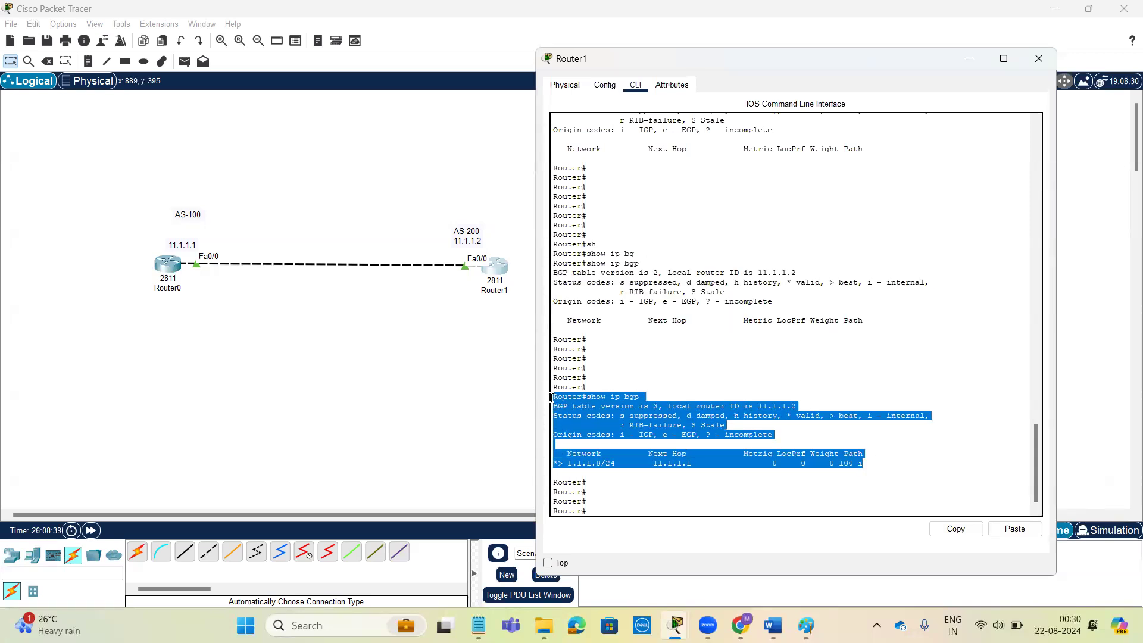
left_click(551, 397)
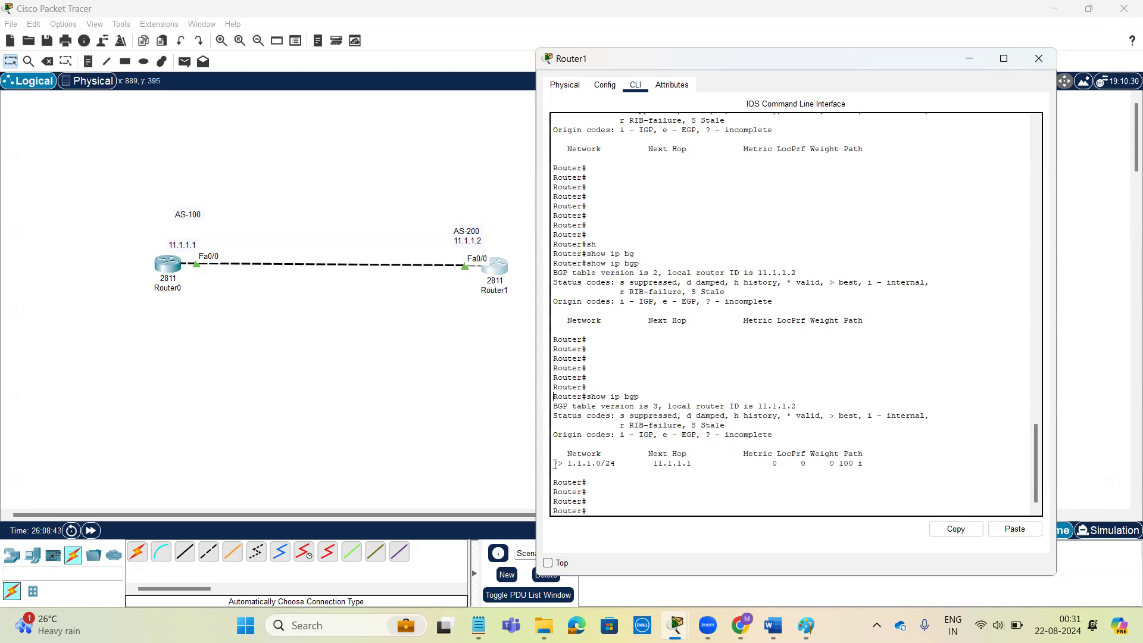
Examine the valid and best status codes and the next hop of the 1.1.1.0/24 entry in Router1's BGP table
left_click_drag(787, 418, 823, 416)
left_click_drag(563, 464, 558, 463)
mouse_move(837, 417)
left_mouse_down()
mouse_move(869, 417)
mouse_move(796, 415)
mouse_move(858, 417)
left_mouse_up()
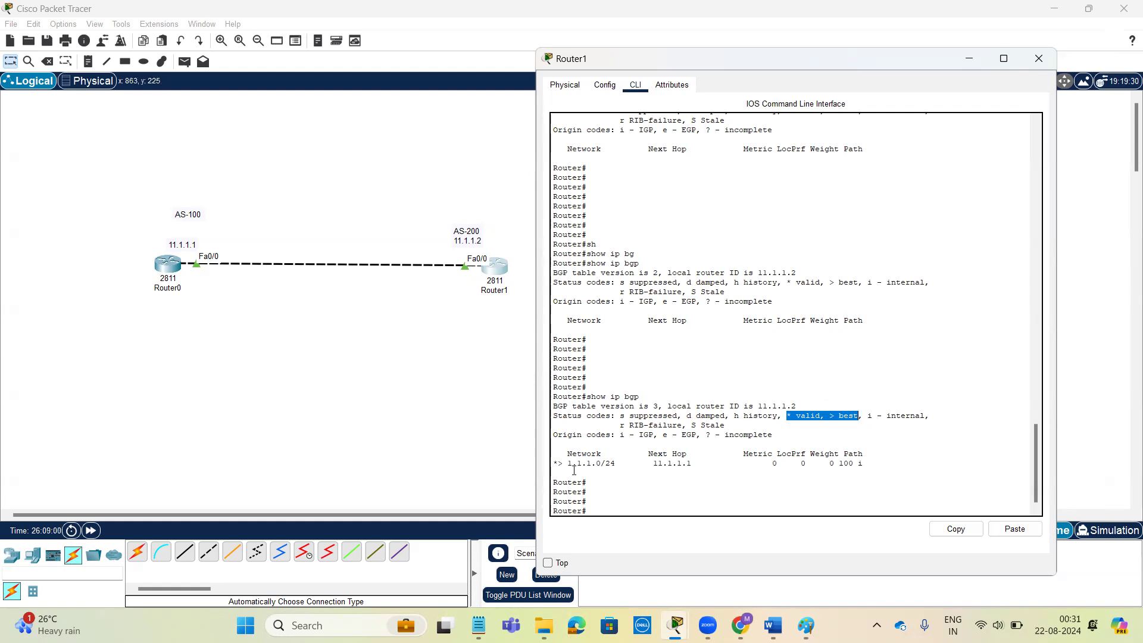
left_click_drag(566, 464, 551, 464)
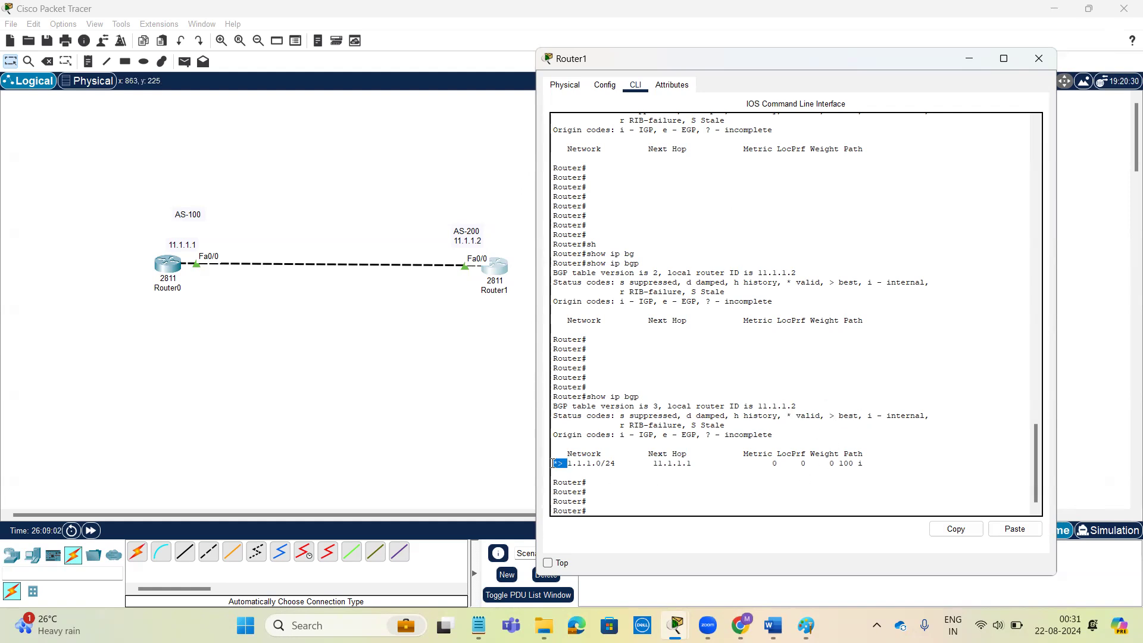
left_click(635, 468)
left_click_drag(651, 463, 692, 464)
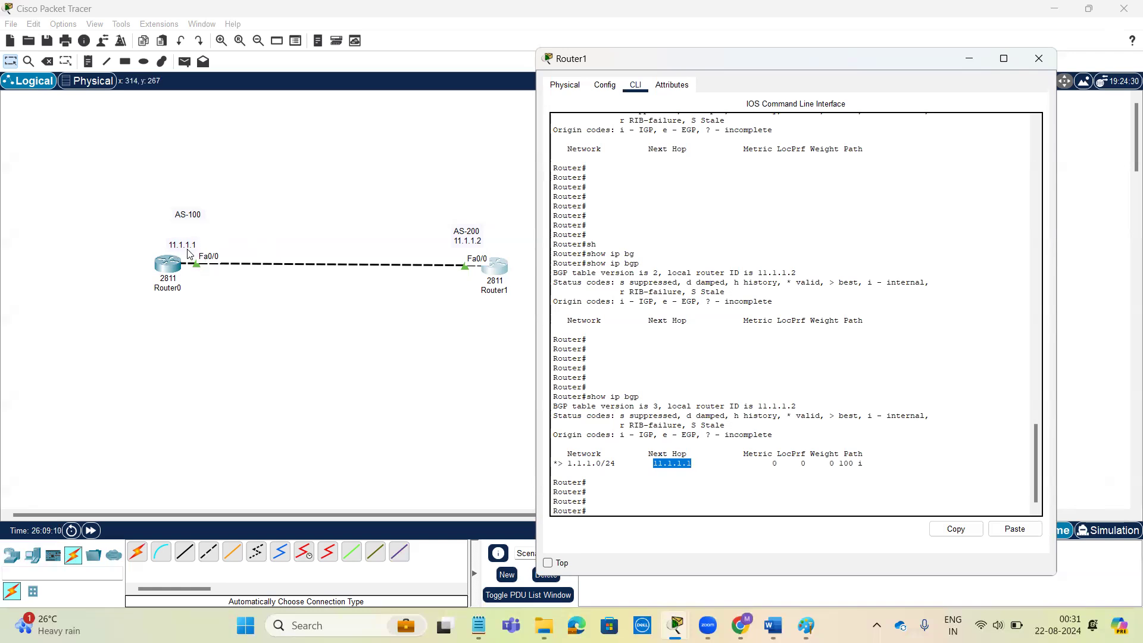
Examine the metric, local preference, weight and path columns of the 1.1.1.0/24 entry in Router1's BGP table
left_click(742, 469)
left_click_drag(739, 455, 862, 455)
left_click(781, 464)
left_click(818, 453)
left_click_drag(866, 456, 730, 456)
left_click_drag(864, 463, 553, 407)
left_click(684, 489)
Run show ip bgp summary on Router1
key("Return")
key("Return")
type("sh")
key("Tab")
type("ip")
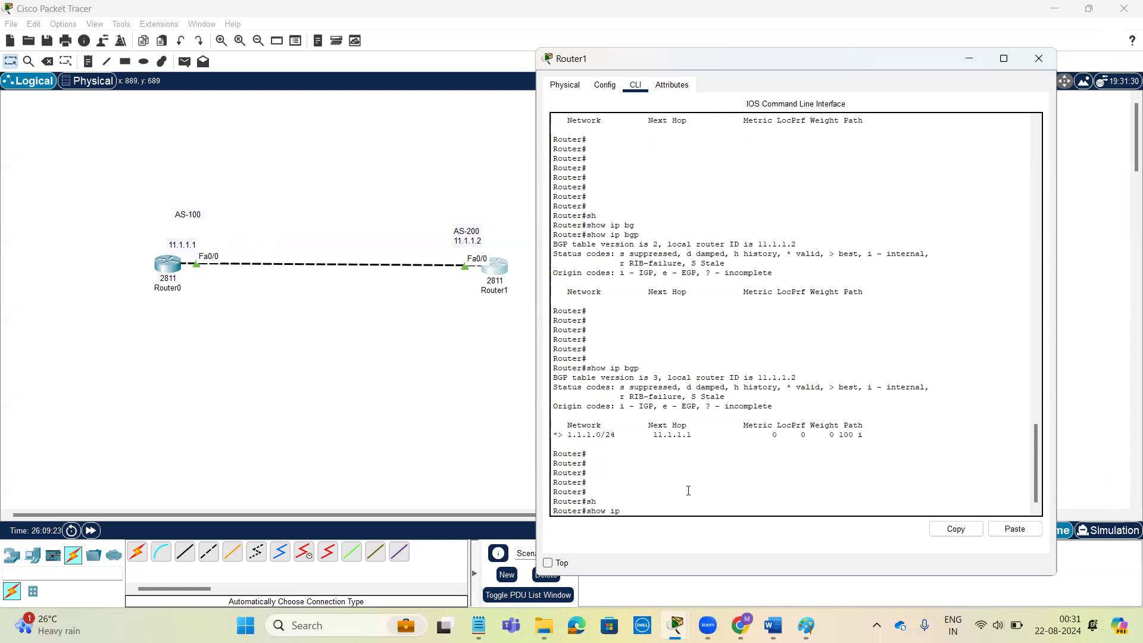
type(" bg")
key("Tab")
type("sum")
key("Tab")
key("Return")
key("Return")
key("Return")
key("Return")
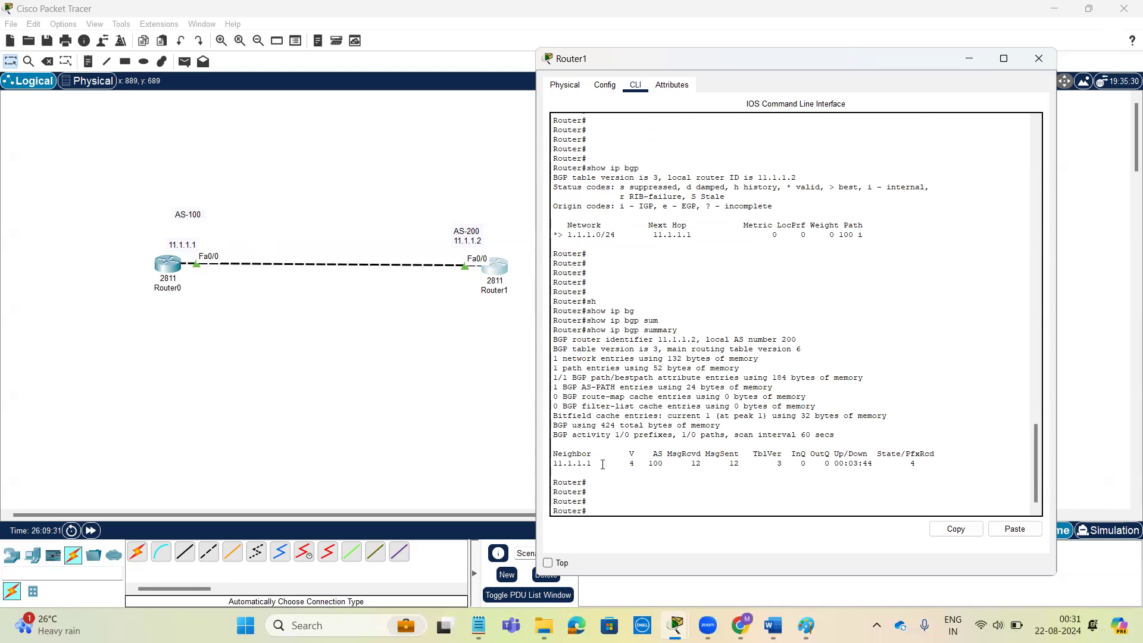
Examine the neighbor address, version, AS, message counters and State/PfxRcd columns in Router1's BGP summary
left_click_drag(602, 464, 548, 464)
triple_click(634, 462)
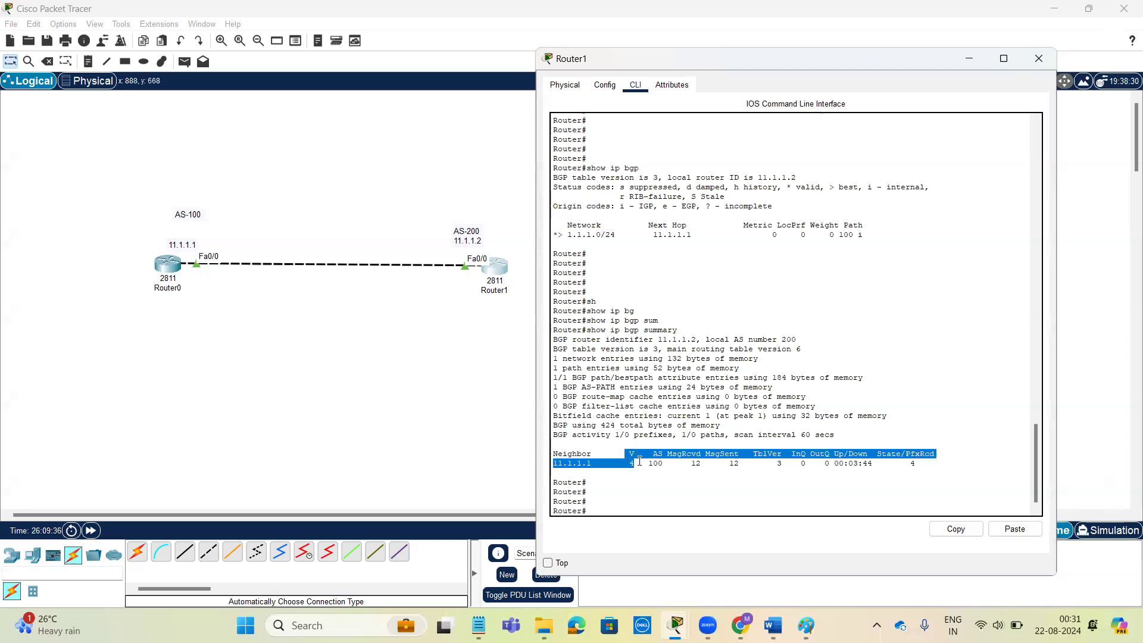
left_click(638, 462)
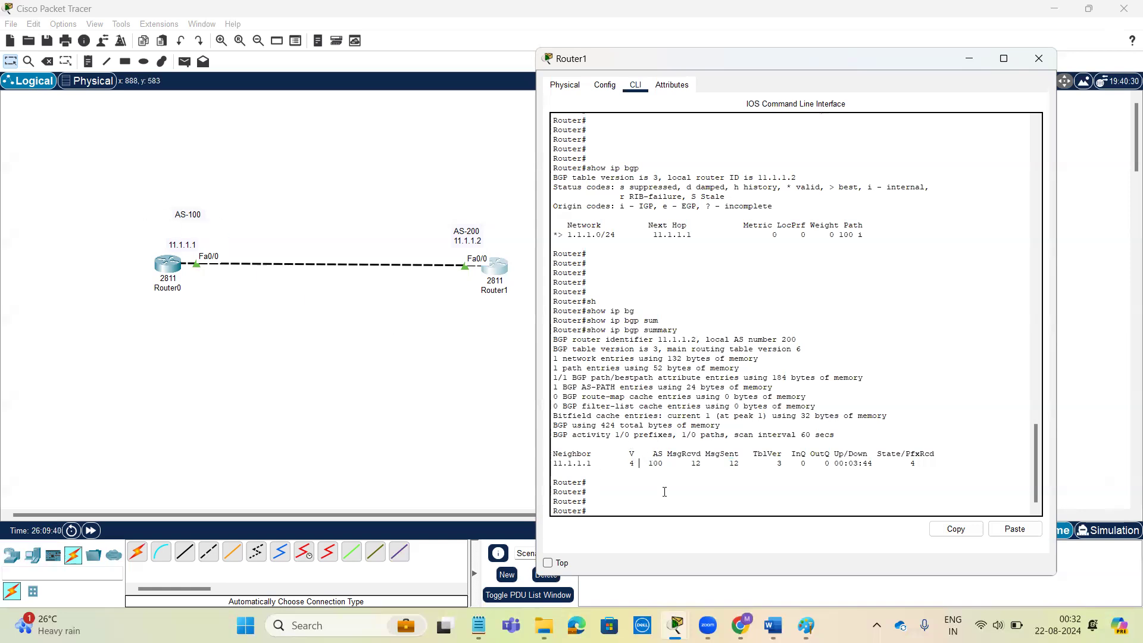
left_click_drag(647, 463, 668, 463)
left_click(692, 465)
left_click_drag(706, 455, 728, 465)
left_click(732, 465)
left_click_drag(877, 454, 901, 454)
left_click(927, 466)
left_click_drag(930, 465, 906, 453)
left_click(976, 452)
Run show ip bgp neighbors on Router1 to display the peering details and message statistics
key("Return")
key("Return")
key("Return")
key("Return")
key("Return")
key("Return")
key("Return")
key("Return")
key("Return")
key("Return")
key("Return")
type("sh")
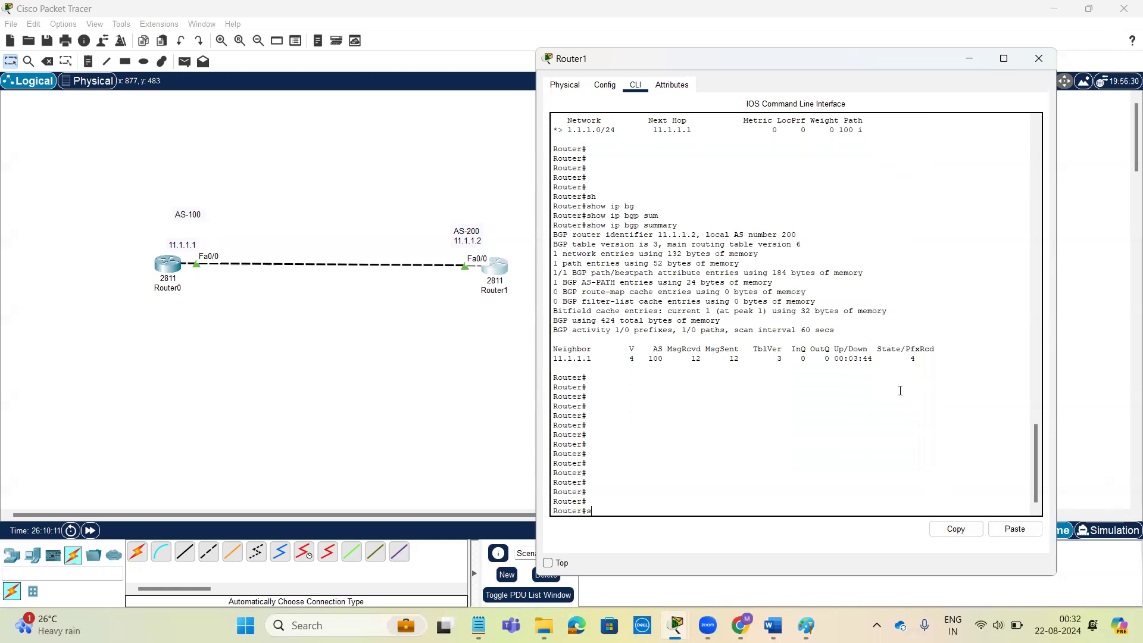
key("Tab")
type("ip bg")
key("Tab")
type("nei")
key("Tab")
key("Return")
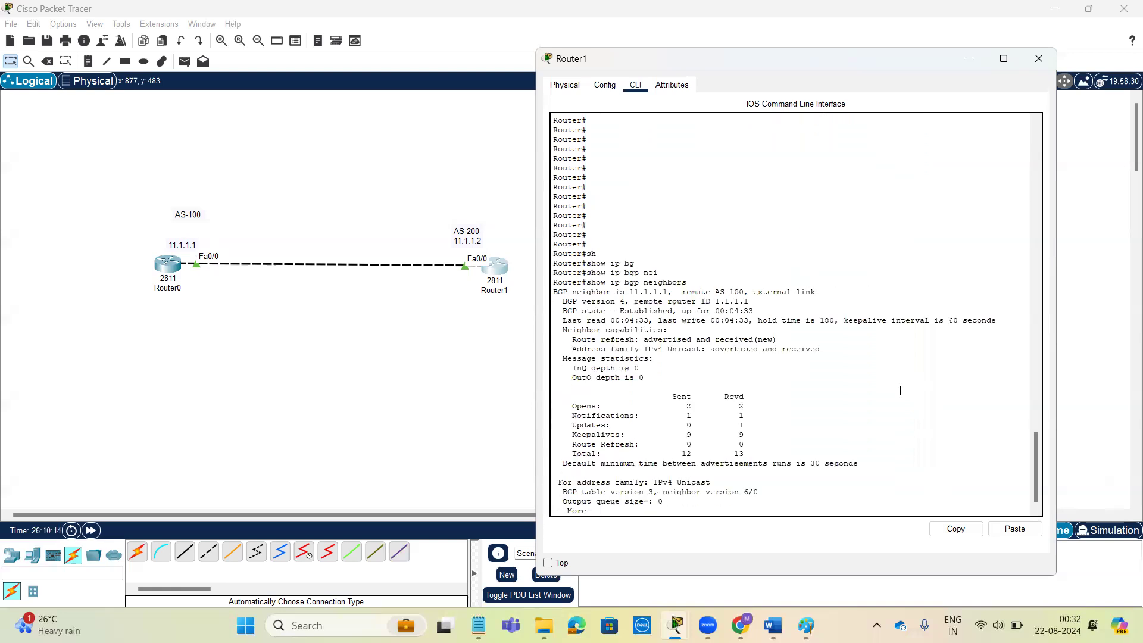
Check the link type in the BGP neighbor details and page through the rest of the output to the prompt
left_click_drag(749, 274, 848, 273)
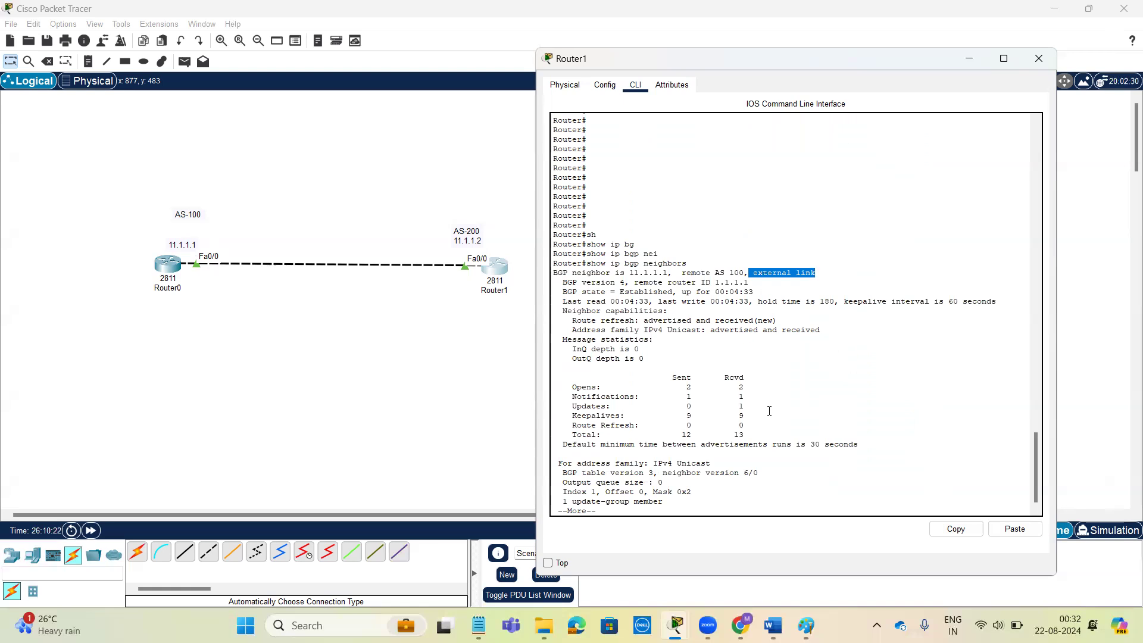
left_click(833, 381)
key("Return")
key("Return")
key("Return")
key("Return")
key("Return")
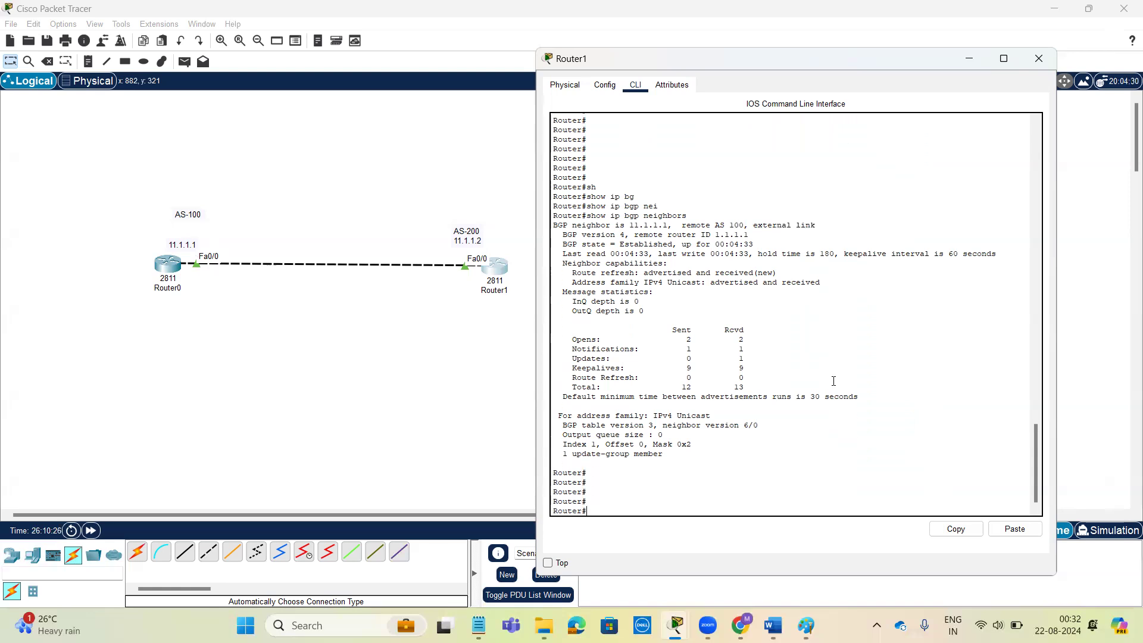
Enter global configuration mode on Router1 and set its hostname to R2
type("conf t")
key("Return")
key("Return")
key("Return")
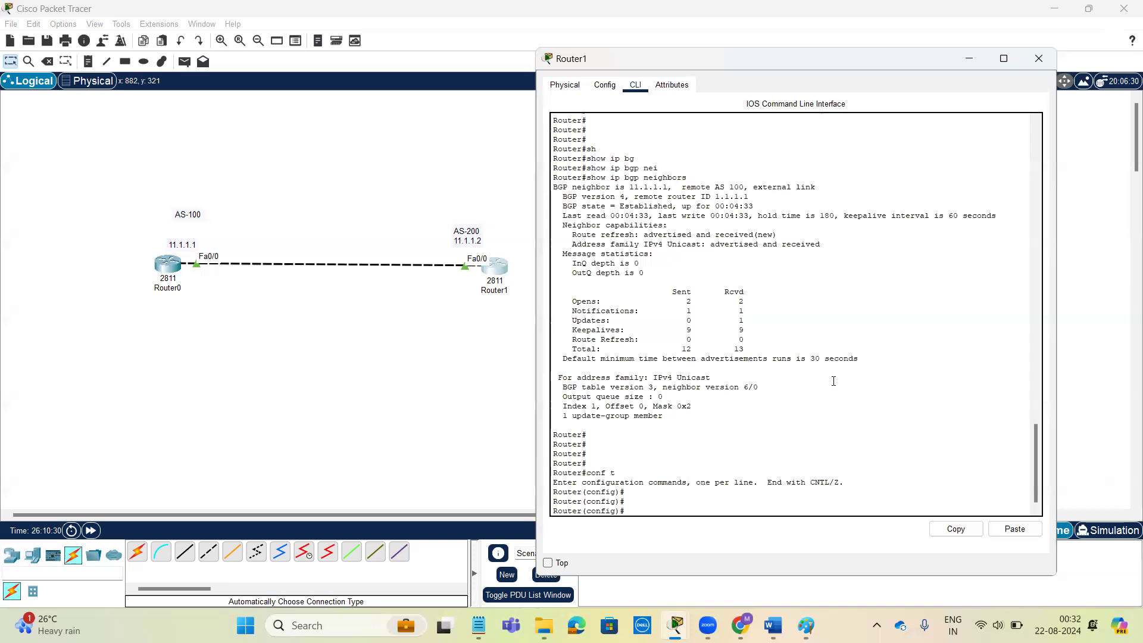
type("hos")
key("Tab")
type("R")
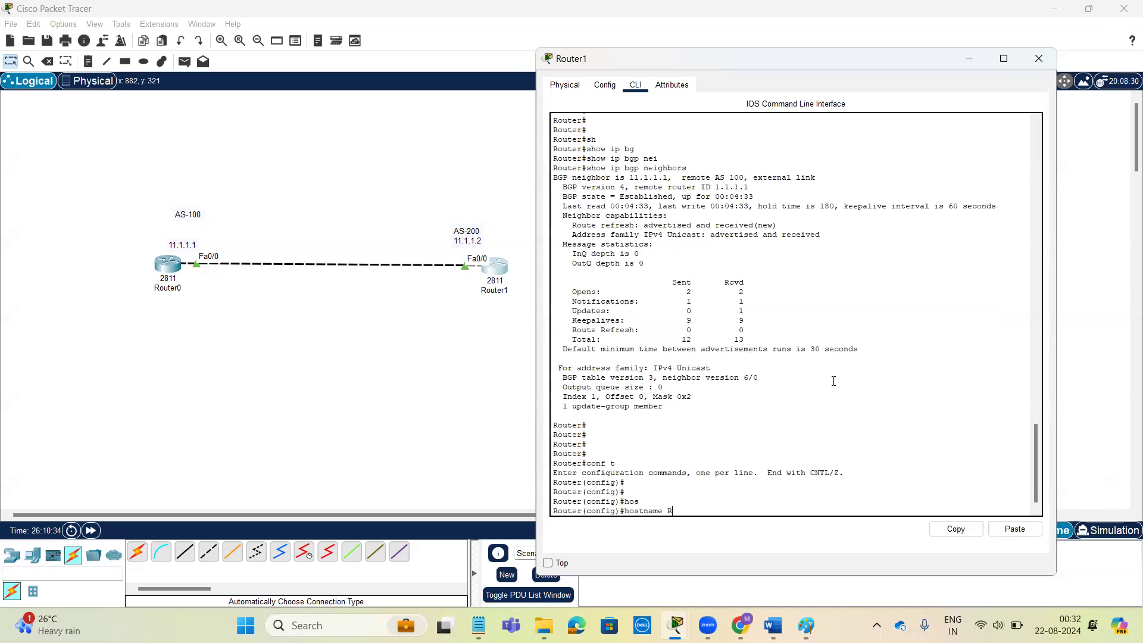
type("2")
key("Return")
key("Return")
key("Return")
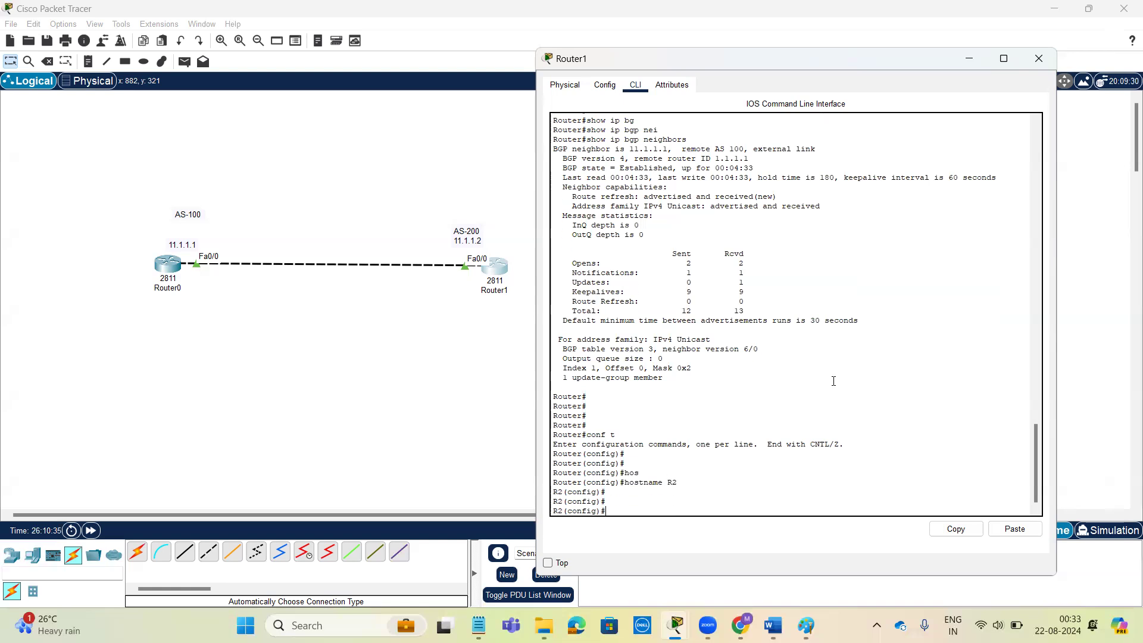
Create interface loopback 2 on Router1
type("int")
key("Tab")
type("lo")
key("Tab")
type("2")
key("BackSpace")
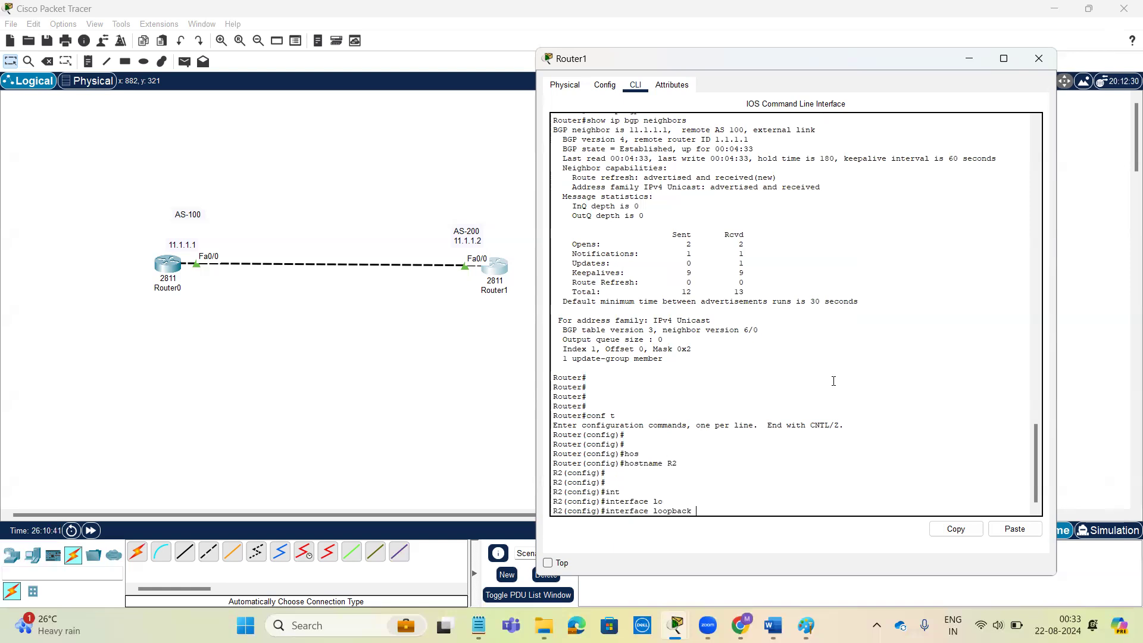
type("2")
key("Return")
key("Return")
key("Return")
Assign IP address 2.2.2.2 with mask 255.255.255.0 to Router1's loopback 2
type("ip add")
key("Tab")
type("2.2.2.2")
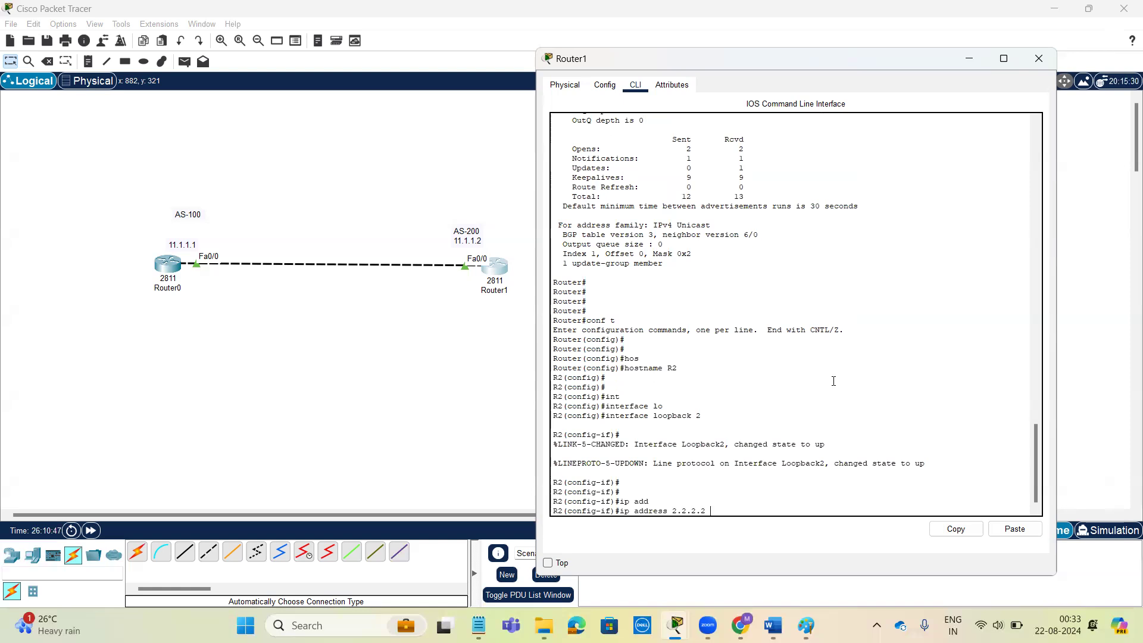
type(" 255.255.255.0")
key("Return")
key("Return")
key("Return")
key("Return")
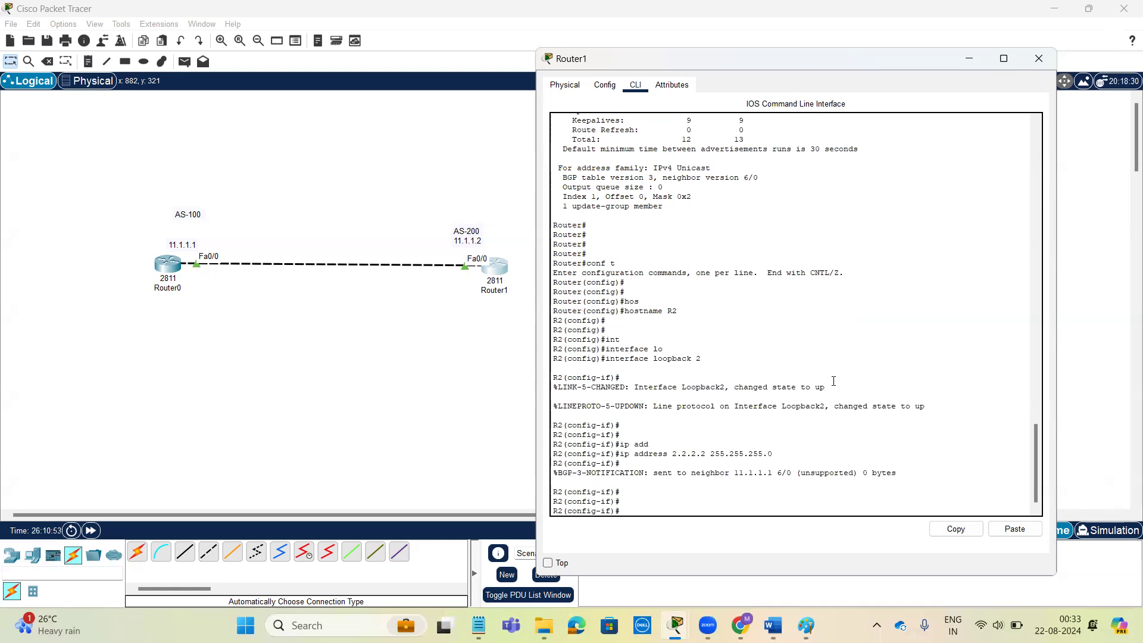
Leave the loopback interface configuration and enter Router1's BGP process for AS 200
type("ex")
key("Return")
key("Return")
key("Return")
type("r")
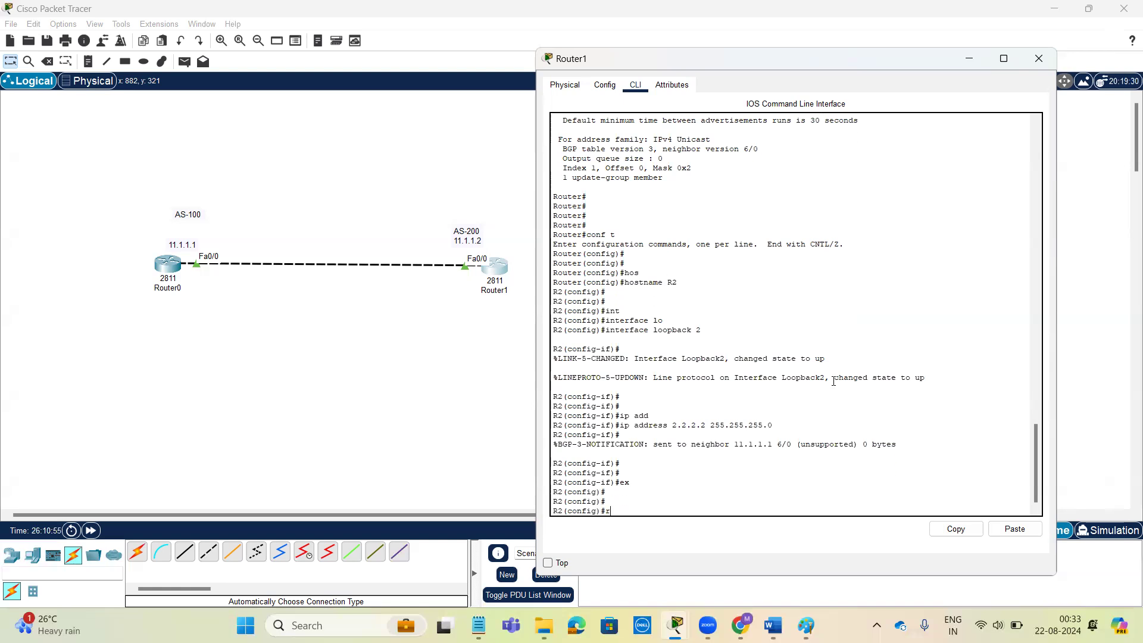
type("ou")
key("Tab")
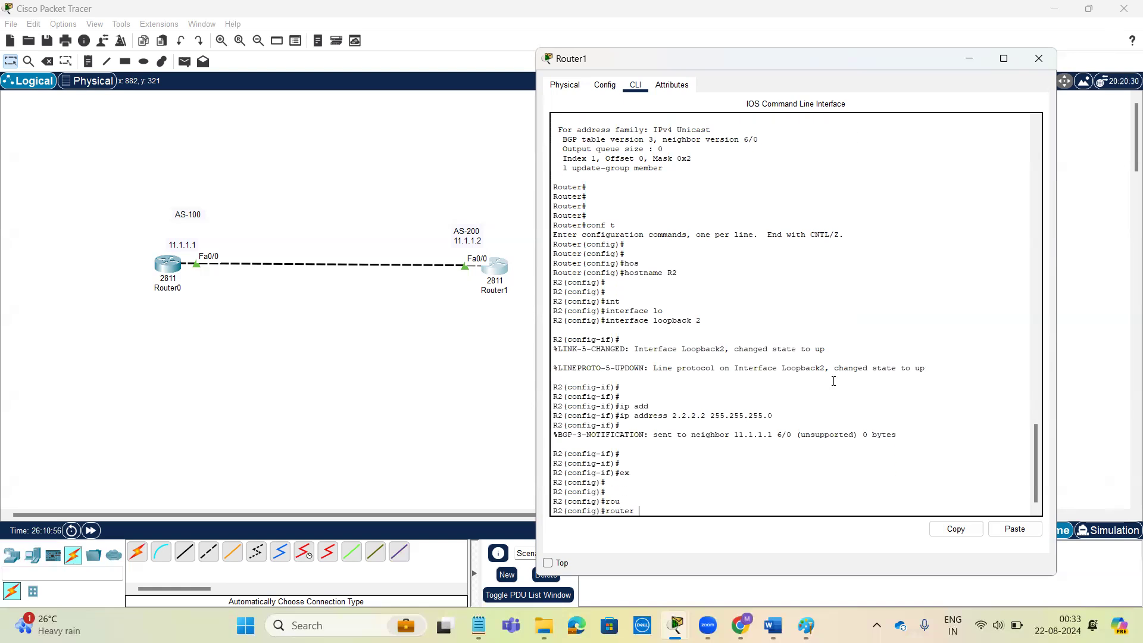
type("b")
type("g")
key("Tab")
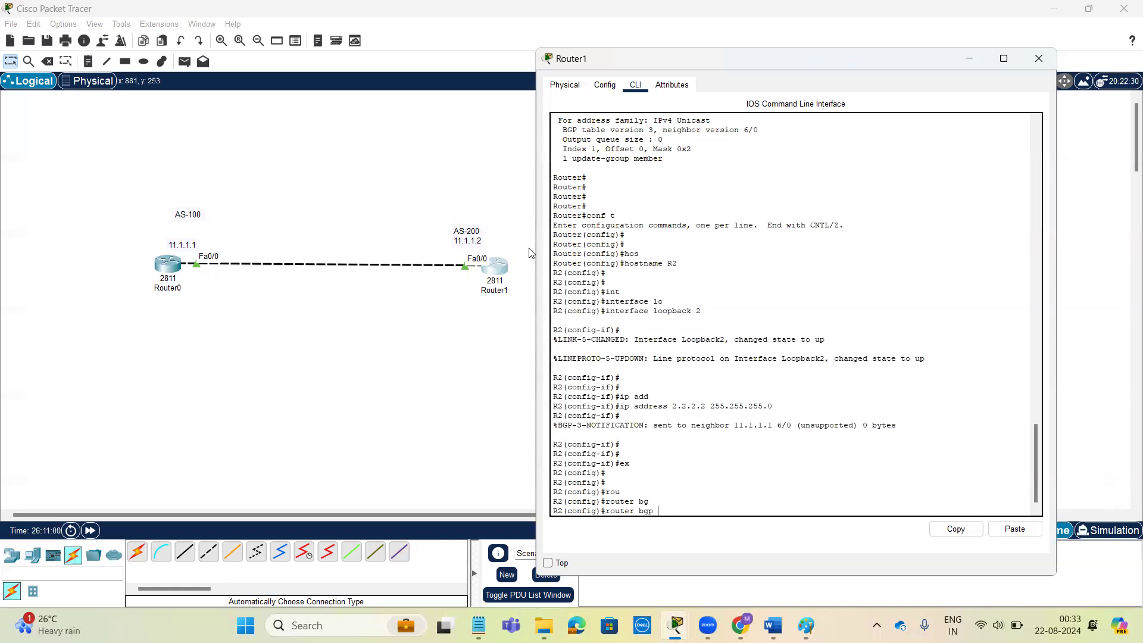
type("200")
key("Return")
key("Return")
key("Return")
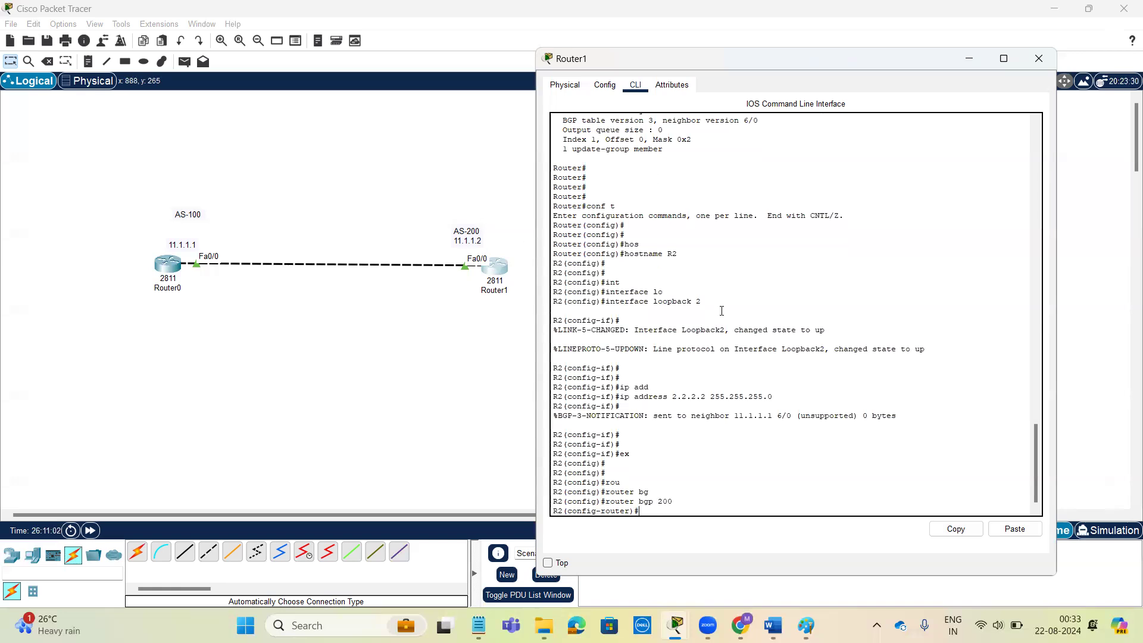
Advertise network 2.2.2.2 with mask 255.255.255.0 in Router1's BGP process
type("net")
key("Tab")
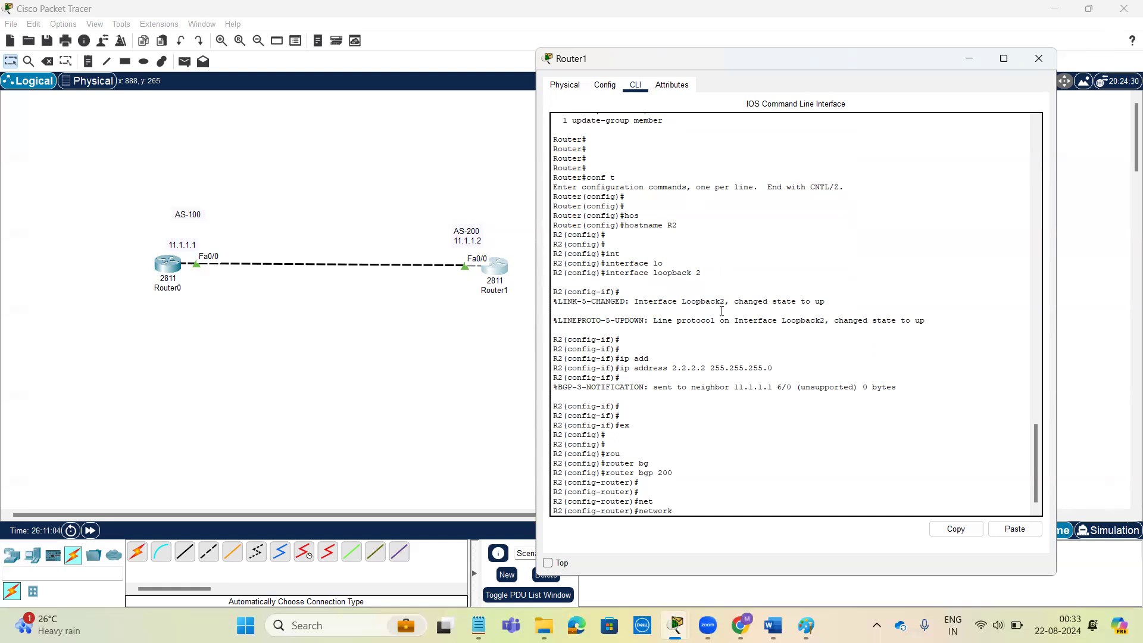
type("2.2.2.2 ma")
key("Tab")
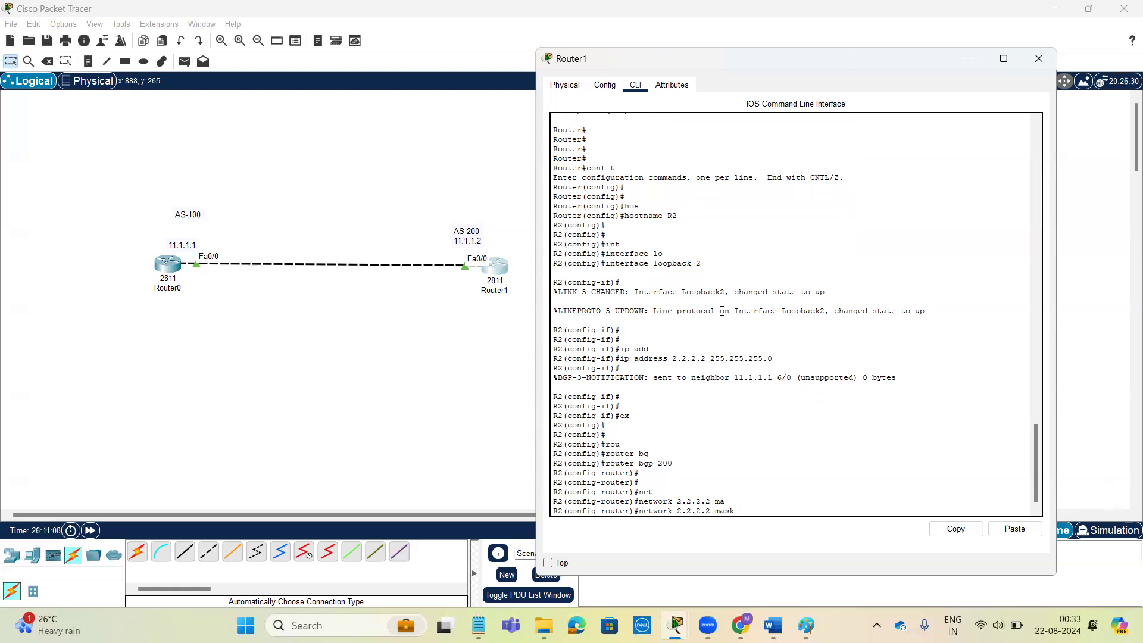
type("255.255.255.0")
key("Return")
key("Return")
key("Return")
key("Return")
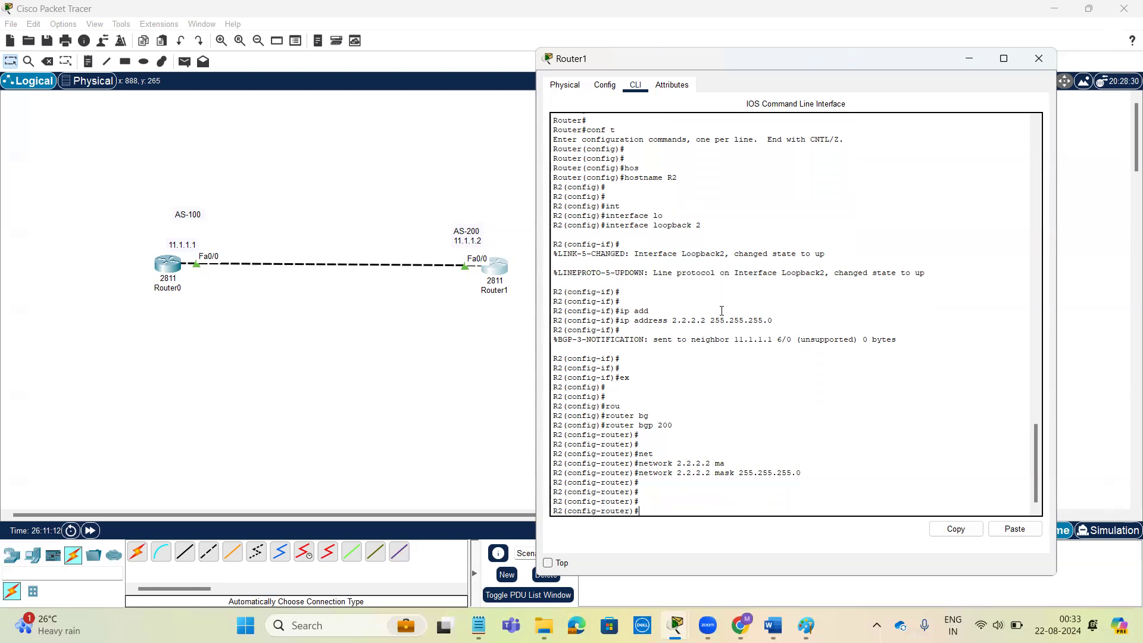
Switch to Router0's console and return it to privileged EXEC mode
left_click(162, 266)
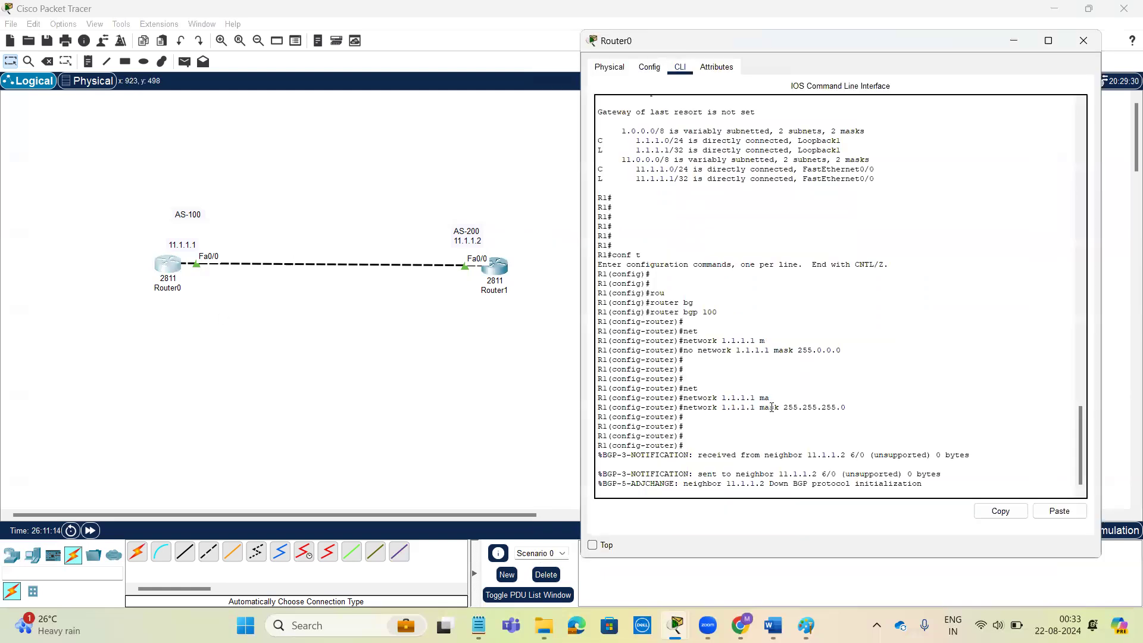
key("Return")
key("Return")
key("Return")
key("Return")
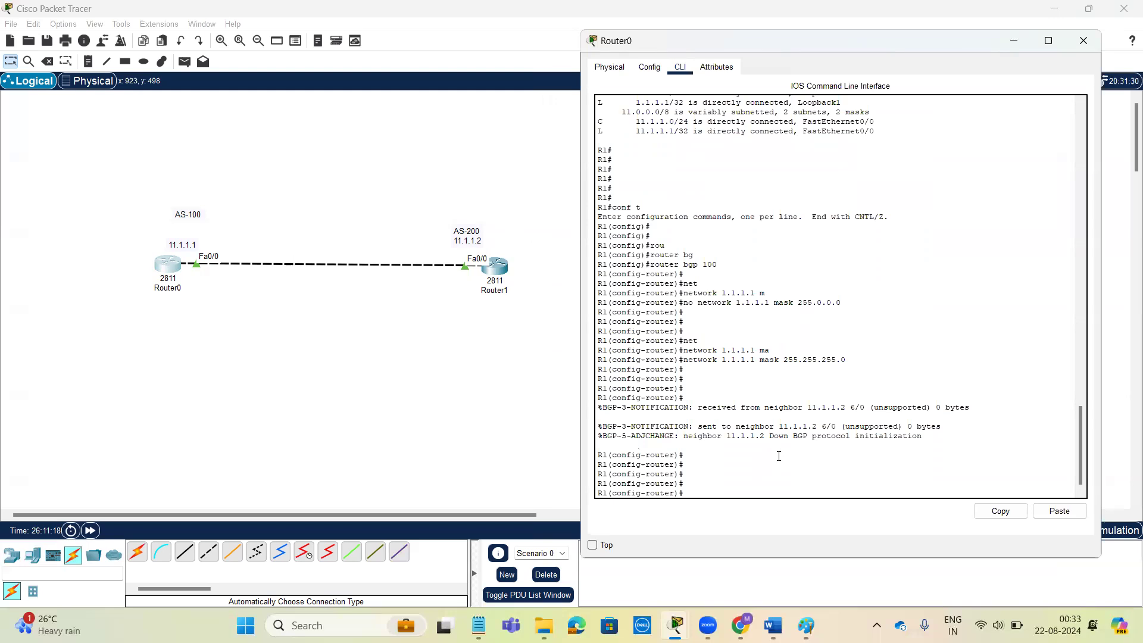
key("ctrl+z")
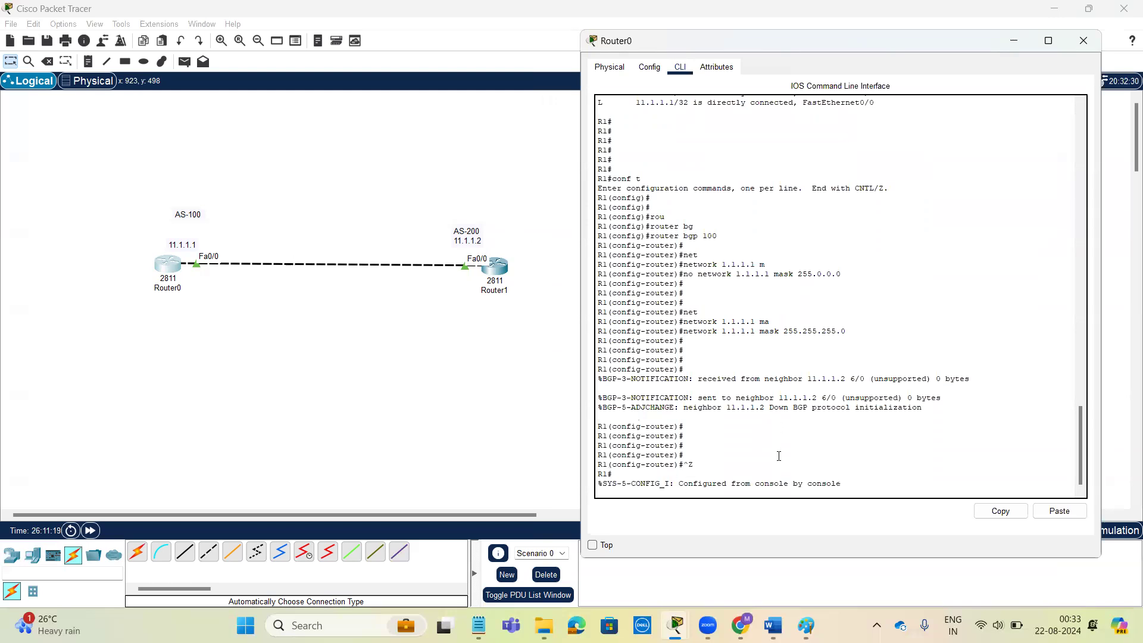
Run show ip bgp on Router0 and check the next hop of the 1.1.1.0/24 entry
key("Return")
key("Return")
key("Return")
type("sh")
key("Tab")
type("ip bg")
key("Tab")
key("Return")
key("Return")
key("Return")
key("Return")
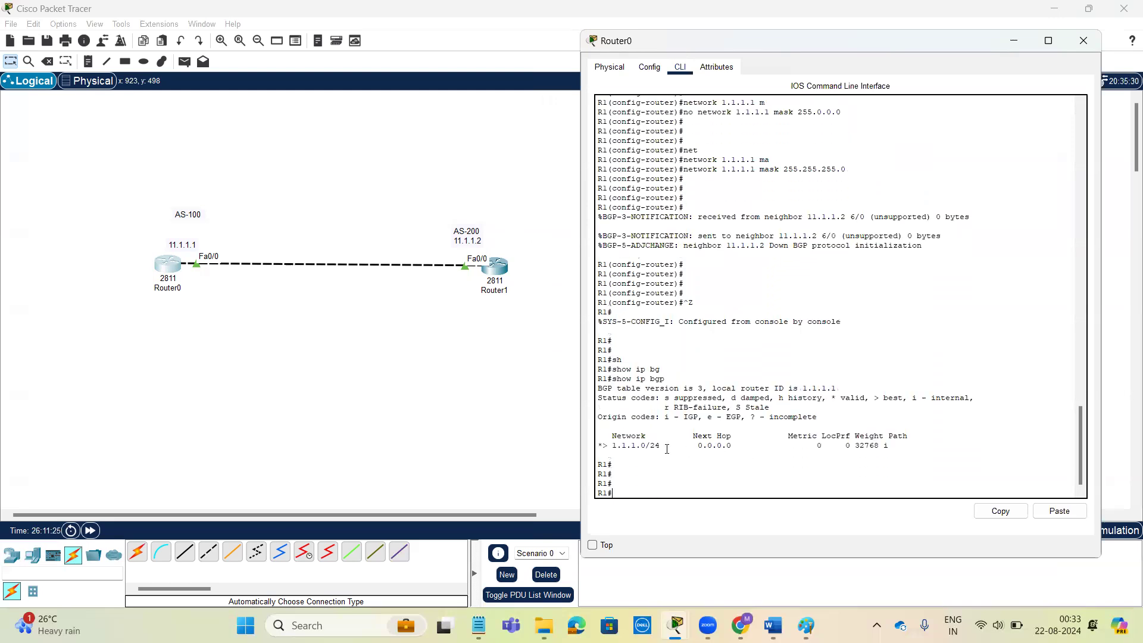
key("Return")
key("Return")
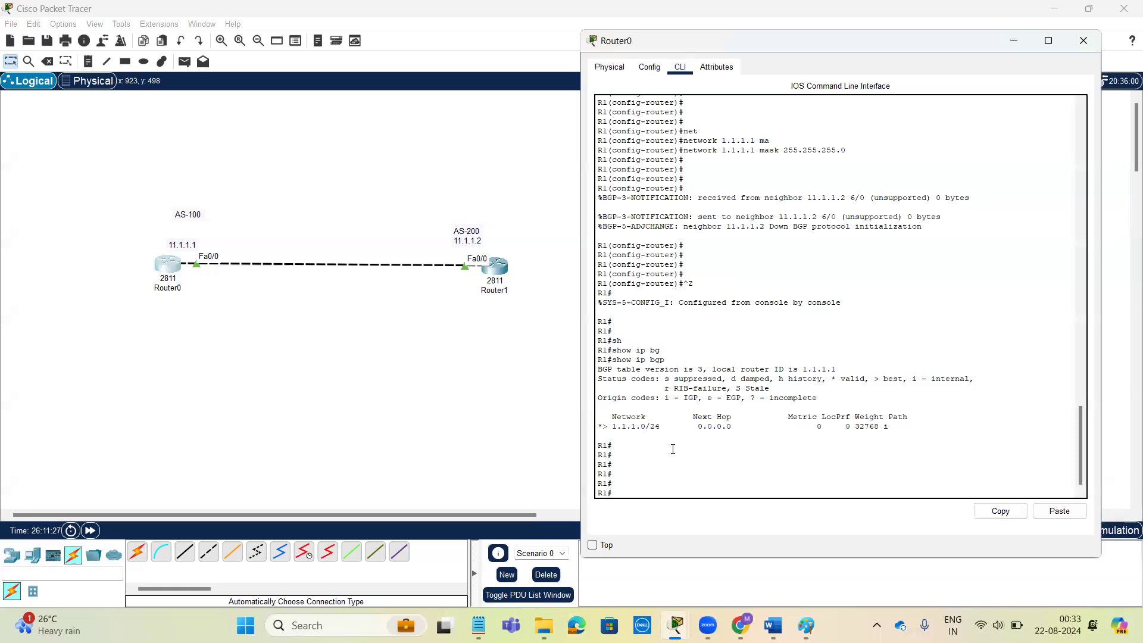
left_click_drag(694, 427, 750, 419)
left_click(741, 427)
Repeat show ip bgp twice on Router0 to look for the 2.2.2.0/24 route
key("Return")
key("Return")
key("Up")
key("Return")
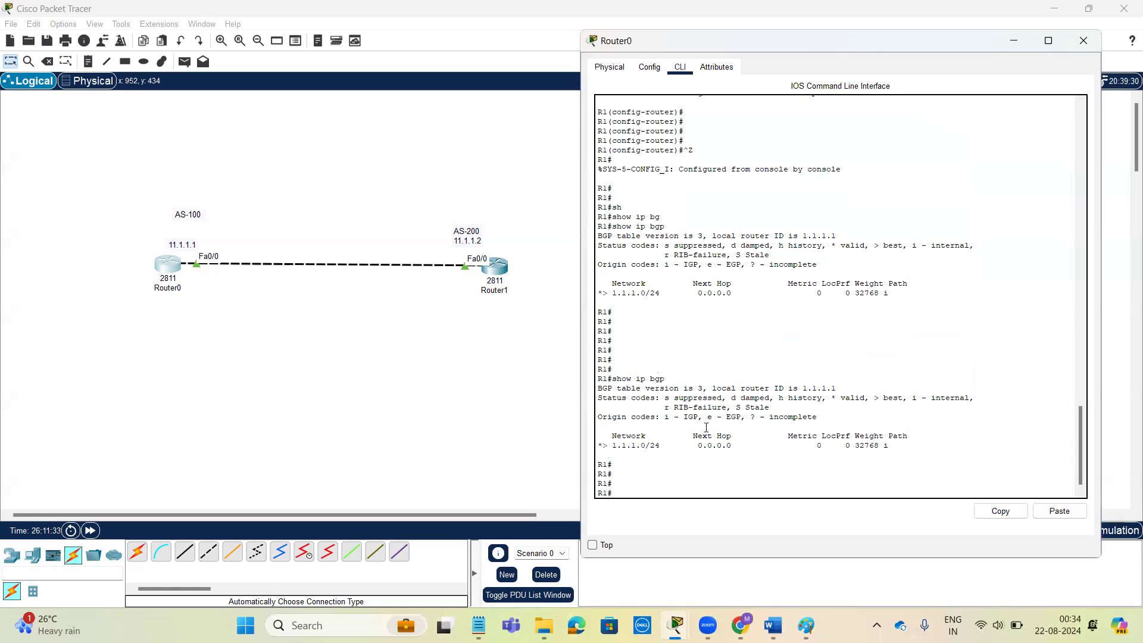
key("Up")
key("Return")
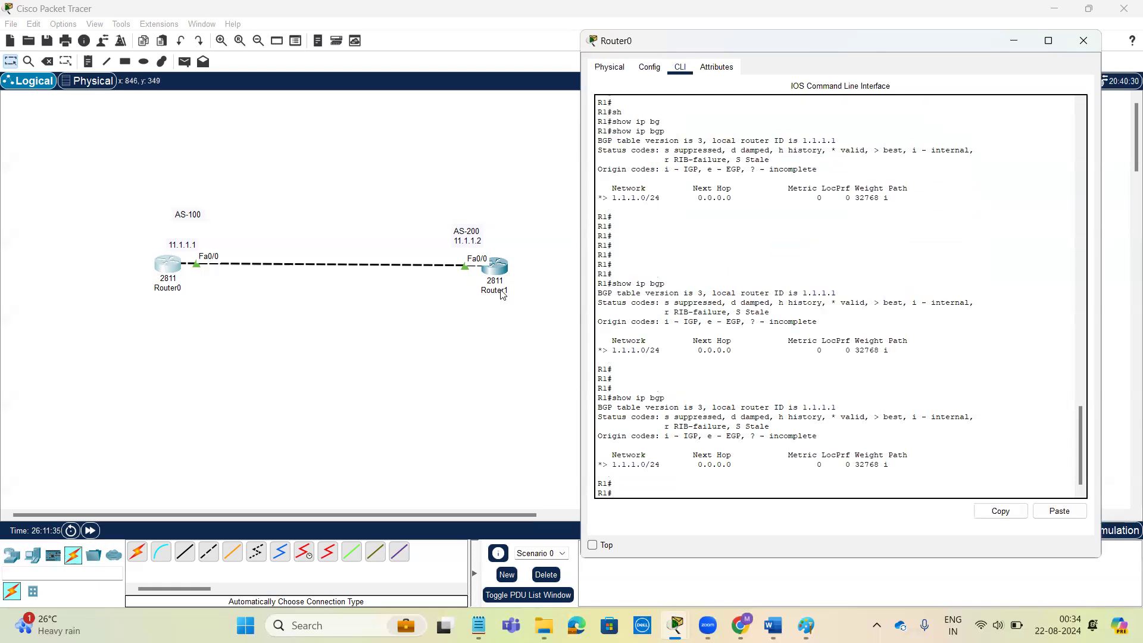
Review the loopback 2 and BGP network commands in Router1's console
left_click(498, 270)
key("Return")
key("Return")
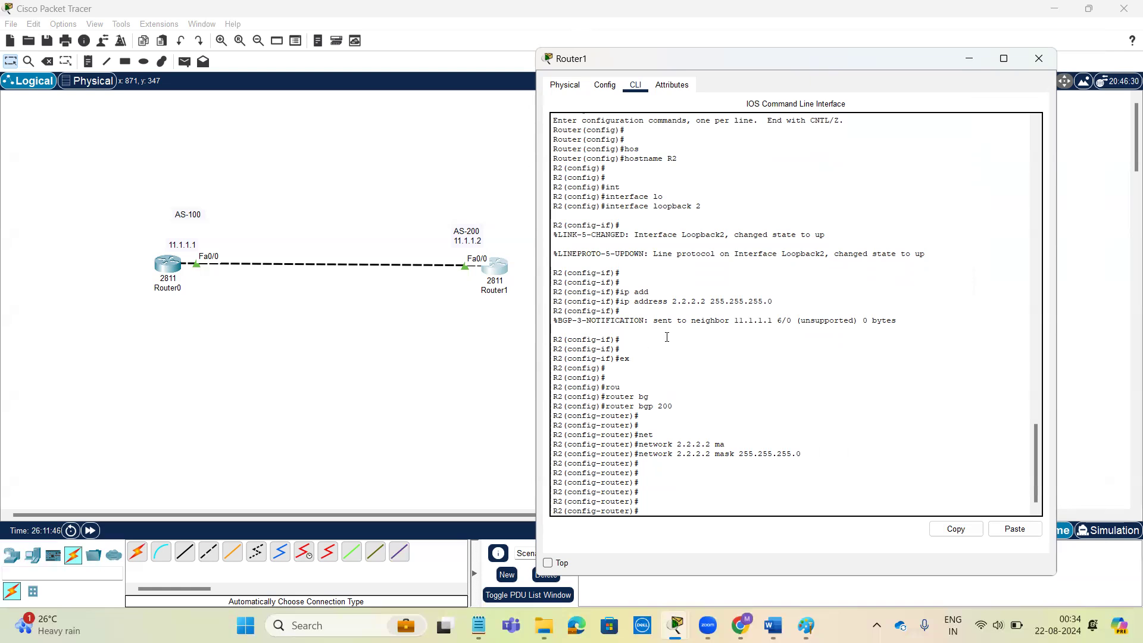
Return to Router0's console, rerun show ip bgp and watch for BGP neighbor status messages
left_click(167, 266)
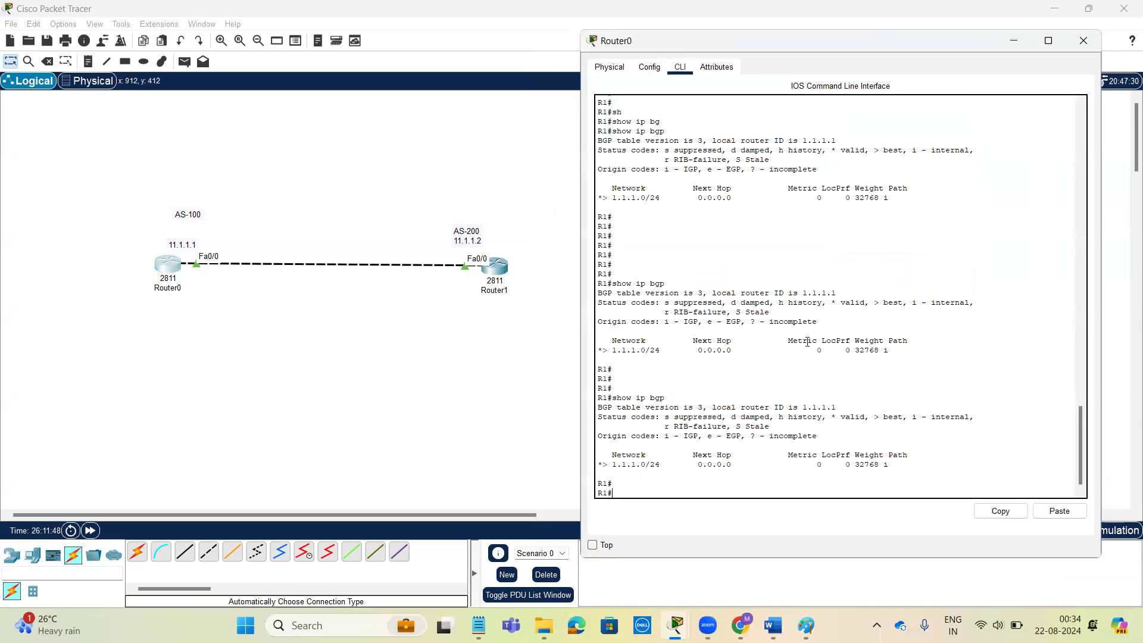
key("Return")
key("Return")
key("Up")
key("Return")
key("Return")
key("Return")
key("Return")
key("Return")
key("Return")
key("Return")
key("Return")
key("Return")
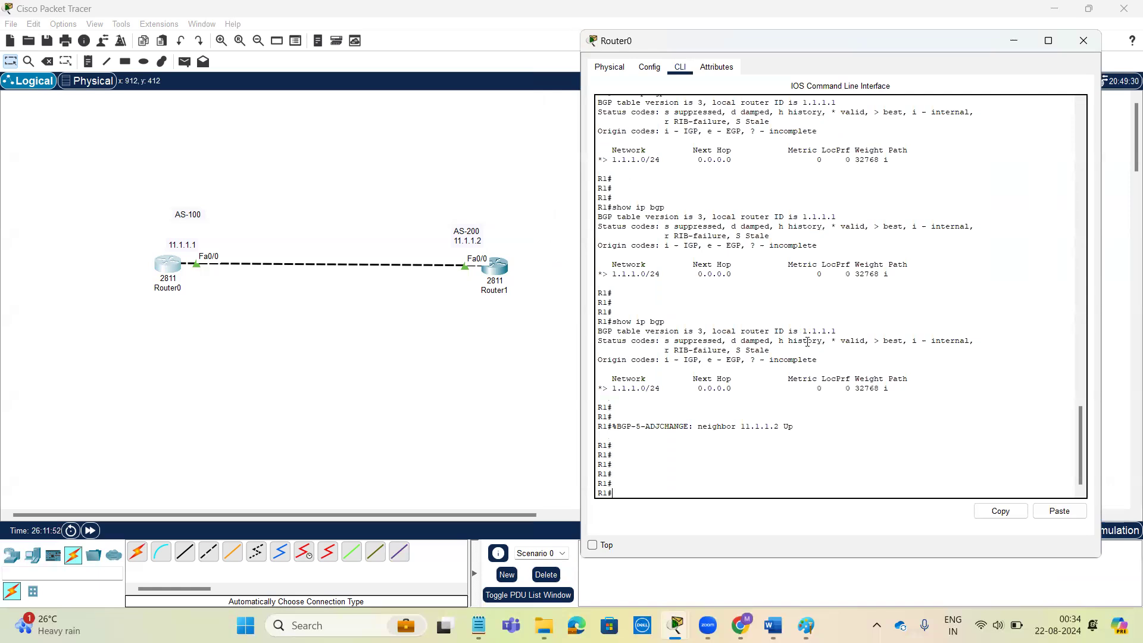
Run show ip bgp once more on Router0 to display its refreshed BGP table
key("Up")
key("Return")
key("Return")
key("Return")
key("Return")
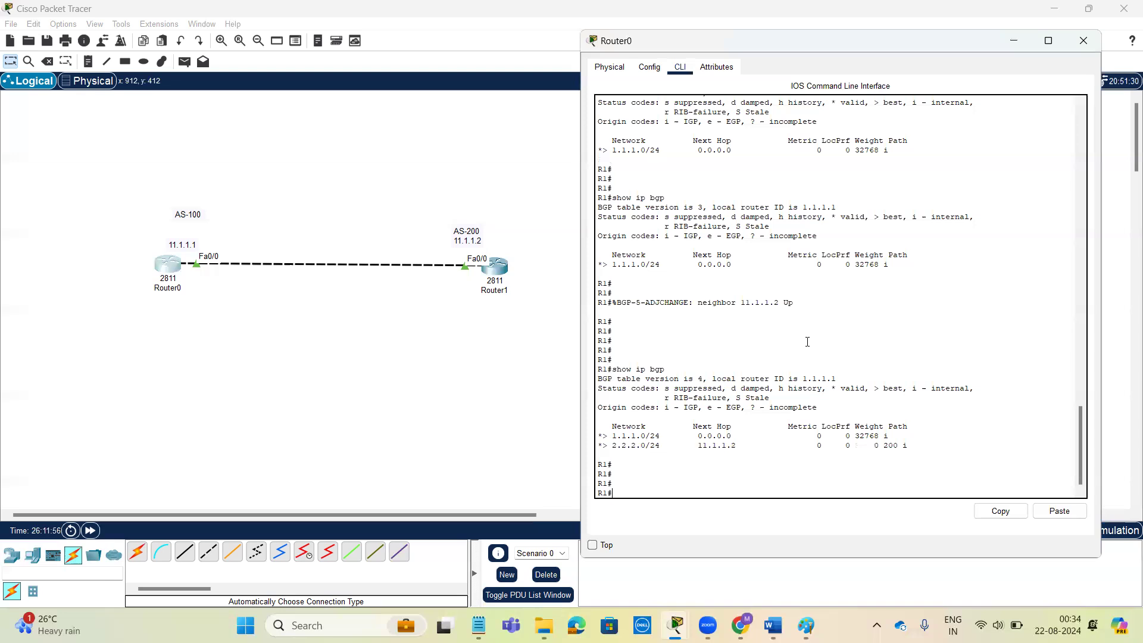
Examine the 1.1.1.0/24 and 2.2.2.0/24 entries in Router0's BGP table and the adjacency change message for neighbor 11.1.1.2
left_click_drag(918, 448, 602, 426)
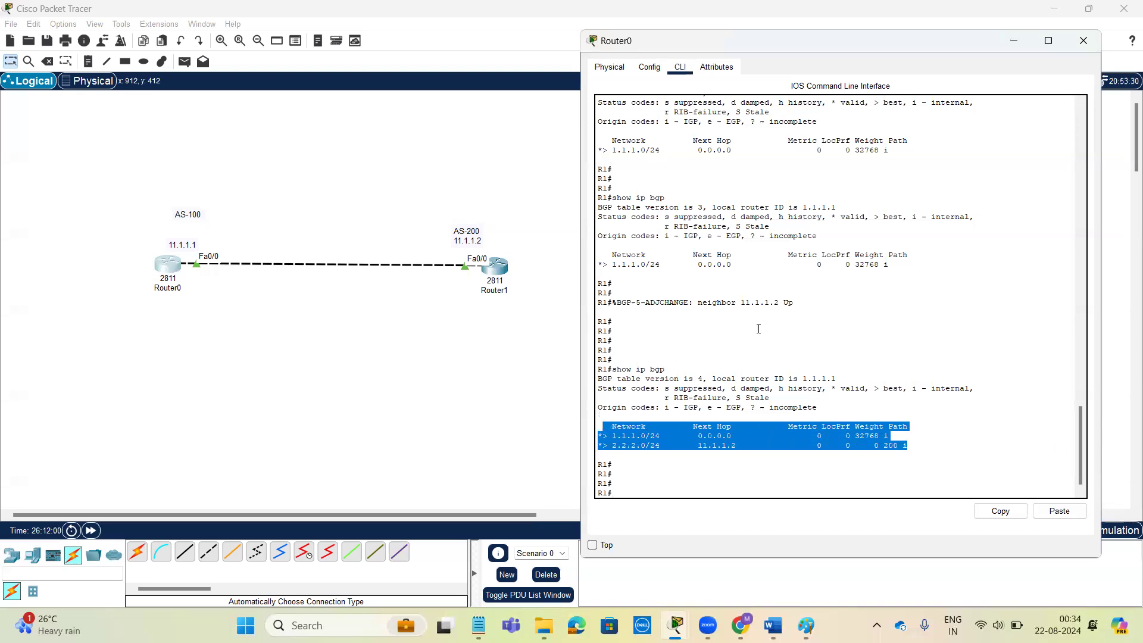
mouse_move(804, 302)
left_mouse_down()
mouse_move(597, 303)
mouse_move(805, 305)
left_mouse_up()
left_click(819, 302)
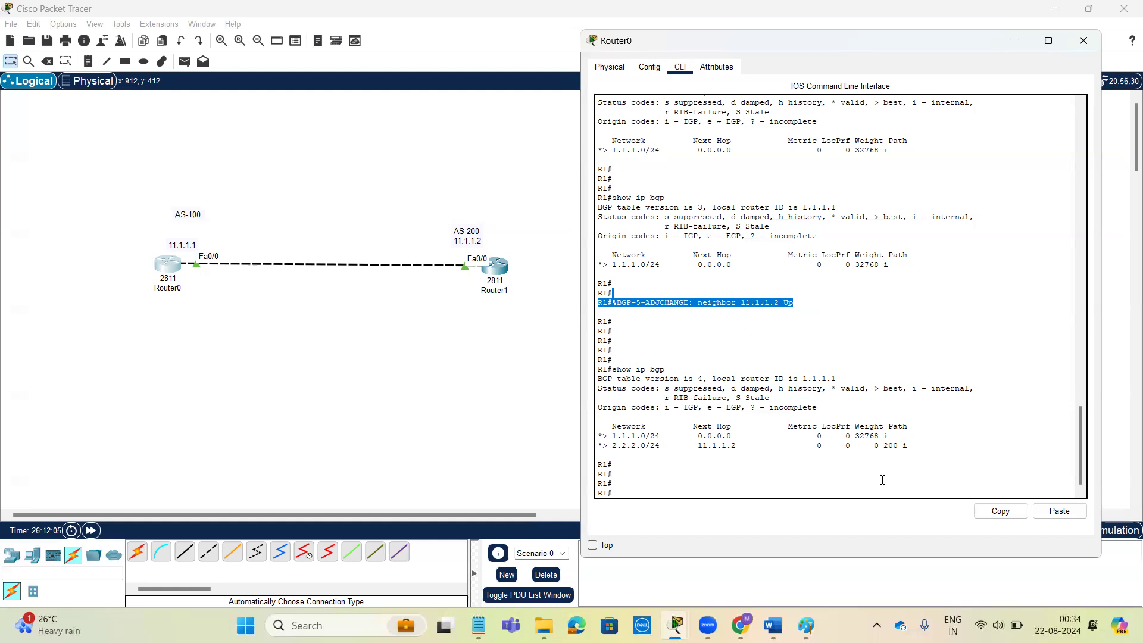
left_click_drag(911, 446, 812, 433)
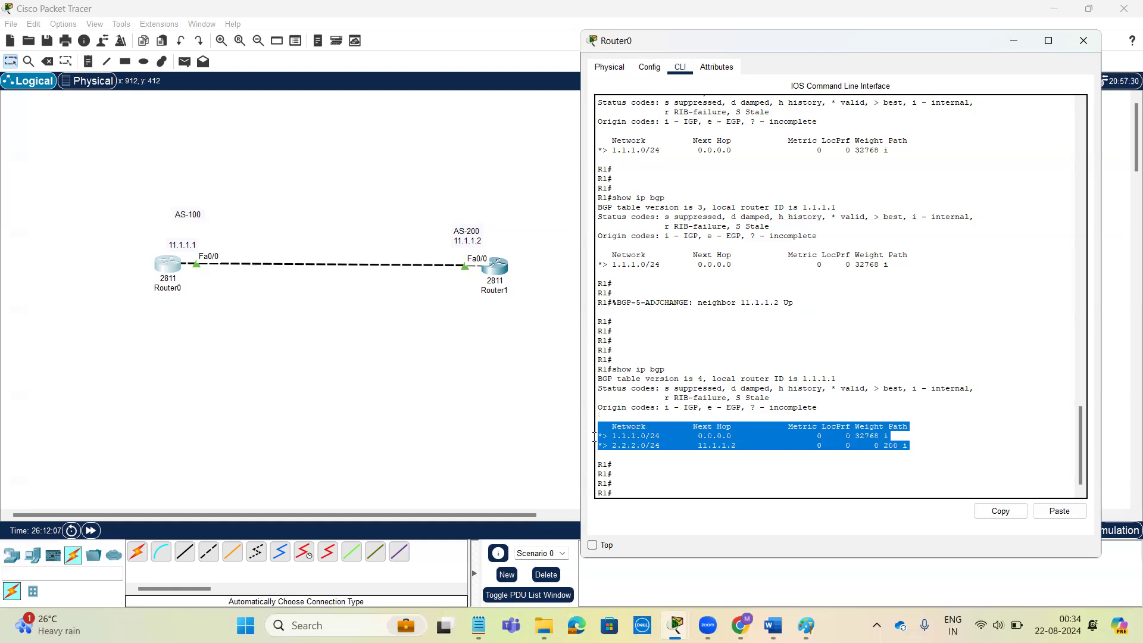
Examine the 2.2.2.0/24 entry in Router0's BGP table: its network, next hop, AS path and origin code against the legend
left_click_drag(594, 436, 591, 446)
left_click(916, 445)
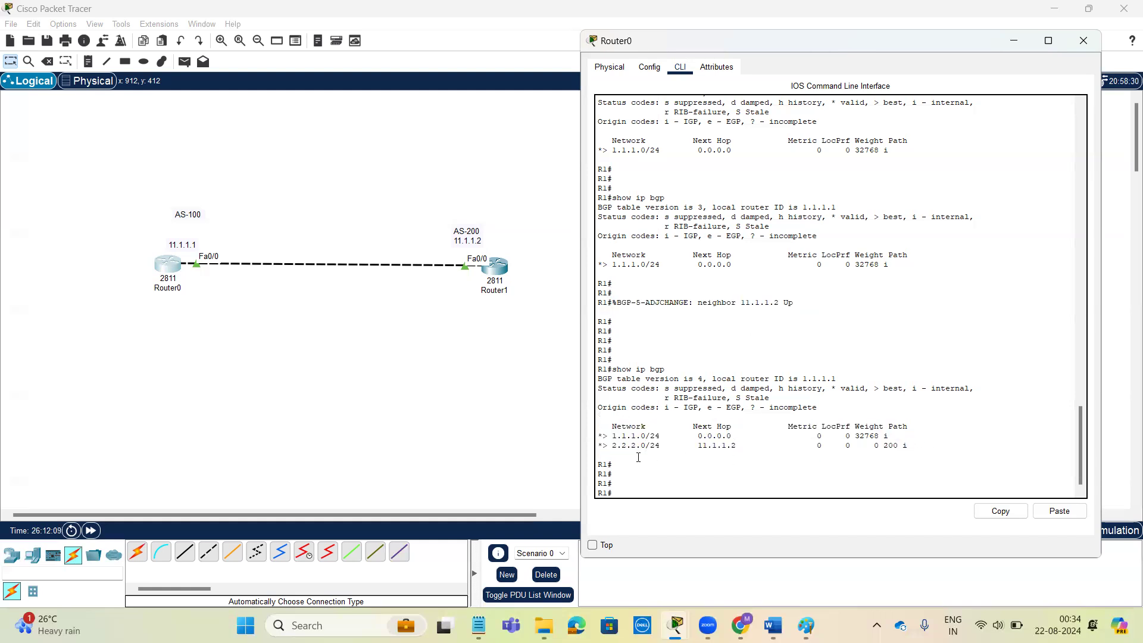
left_click_drag(609, 445, 655, 445)
left_click_drag(697, 446, 738, 447)
left_click_drag(884, 445, 897, 446)
left_click_drag(901, 445, 937, 443)
left_click_drag(664, 407, 697, 409)
left_click_drag(901, 445, 914, 446)
left_click_drag(682, 407, 699, 408)
left_click_drag(915, 449, 902, 445)
left_click(690, 448)
Rerun show ip bgp in Router0's console to display its BGP table again
key("Return")
key("Return")
key("Return")
key("Up")
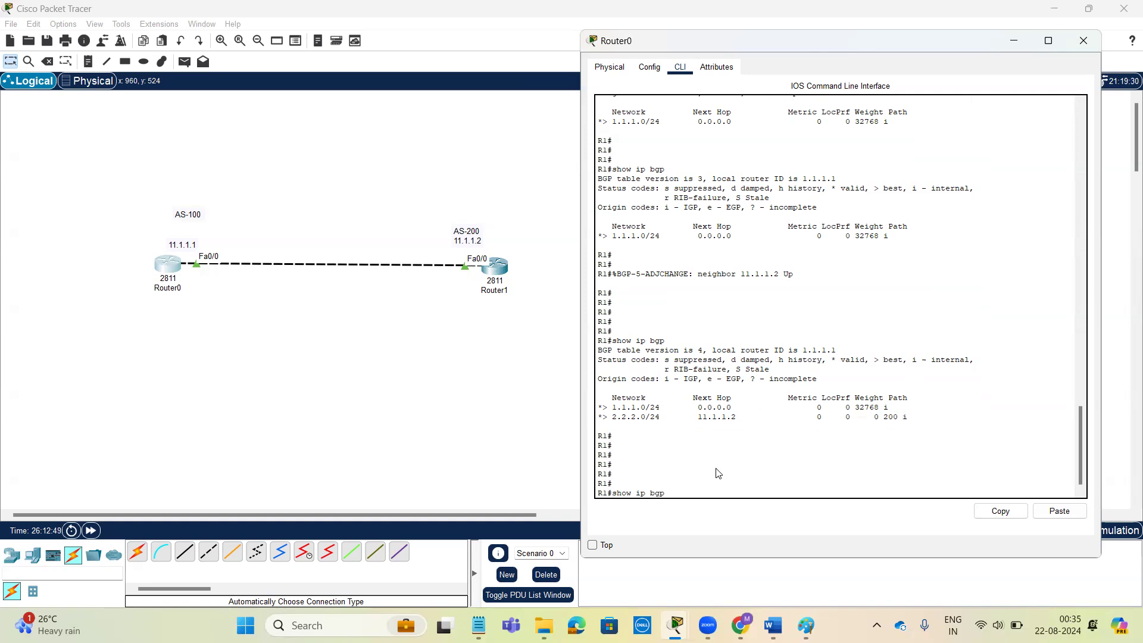
key("Return")
key("Return")
key("Return")
key("Return")
key("Return")
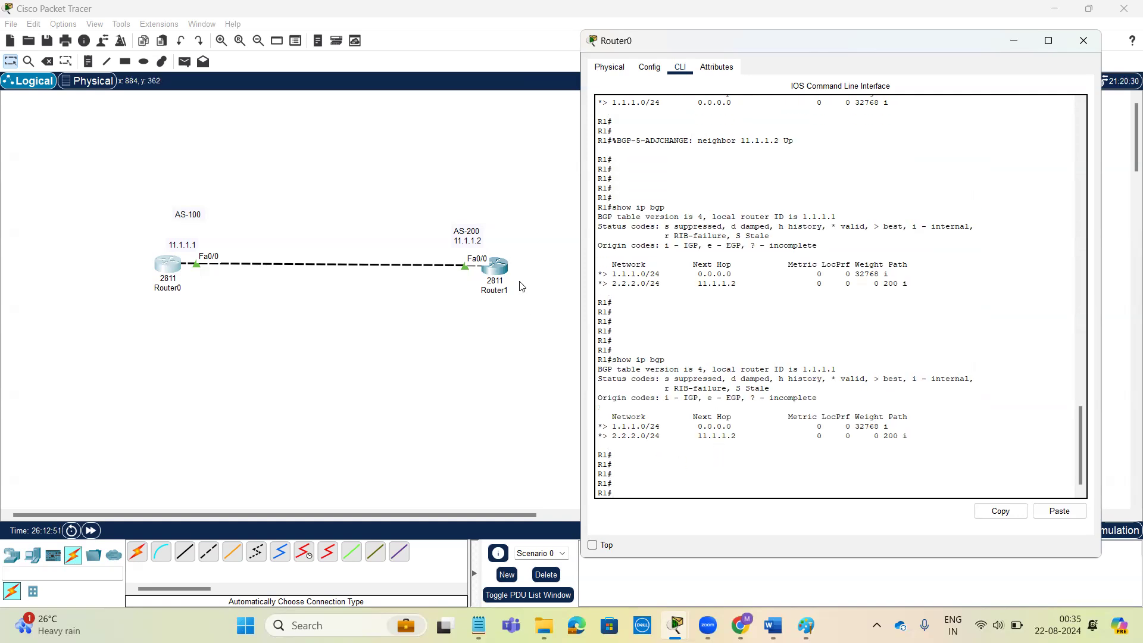
Switch to Router1's console and leave BGP router configuration mode for privileged EXEC mode
left_click(501, 266)
key("Return")
key("Return")
key("Return")
key("ctrl+z")
key("Return")
key("Return")
key("Return")
Run show ip bgp on Router1 and examine the 2.2.2.0/24 entry in its BGP table
type("sh")
key("Tab")
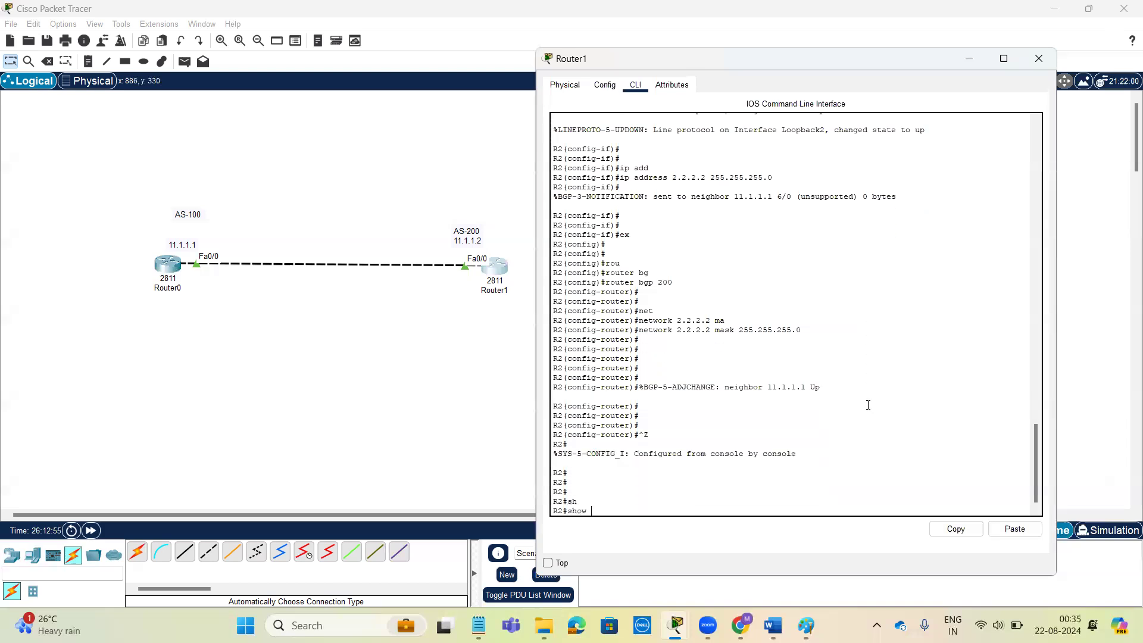
type("ip bg")
key("Tab")
key("Return")
key("Return")
key("Return")
key("Return")
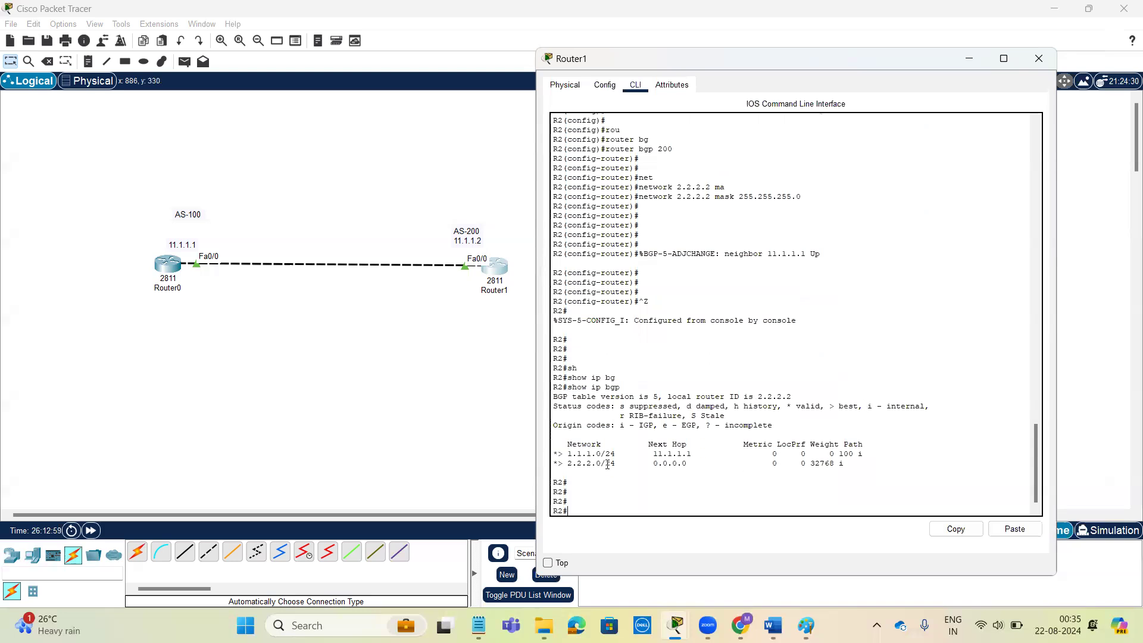
left_click_drag(553, 464, 688, 465)
left_click(713, 467)
Run show ip route on Router1 to display its routing table
key("Return")
key("Return")
key("Return")
type("sh")
key("Tab")
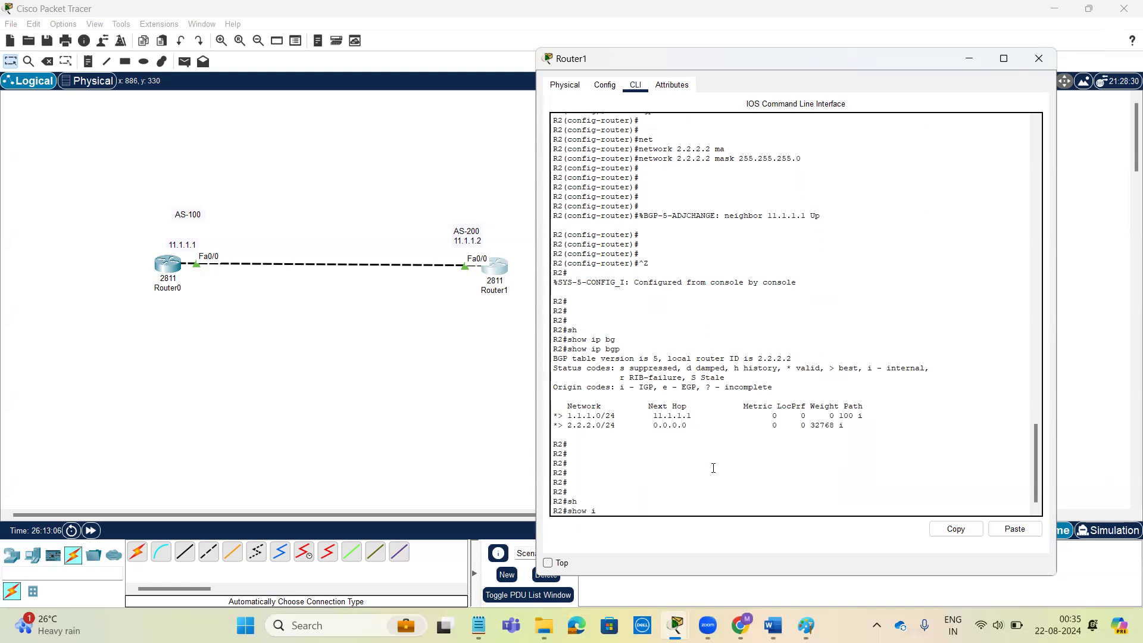
type("ip rou")
key("Tab")
key("Return")
key("Return")
key("Return")
key("Return")
key("Return")
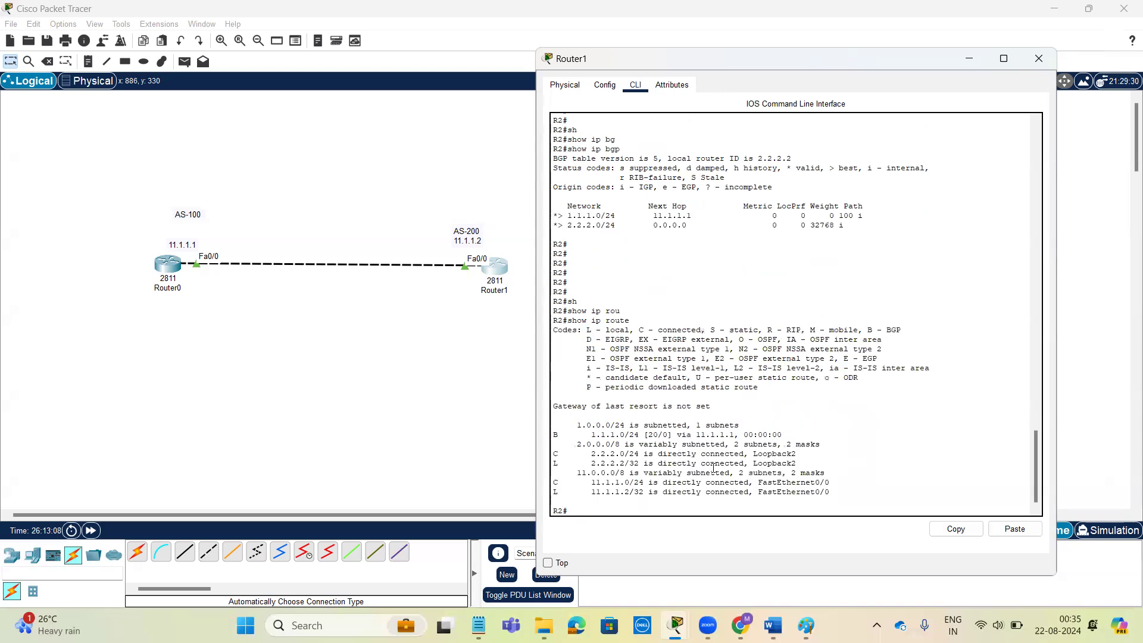
Examine the BGP route to 1.1.1.0/24 in Router1's routing table, checking its route code against the legend and its next hop
left_click_drag(552, 397, 559, 395)
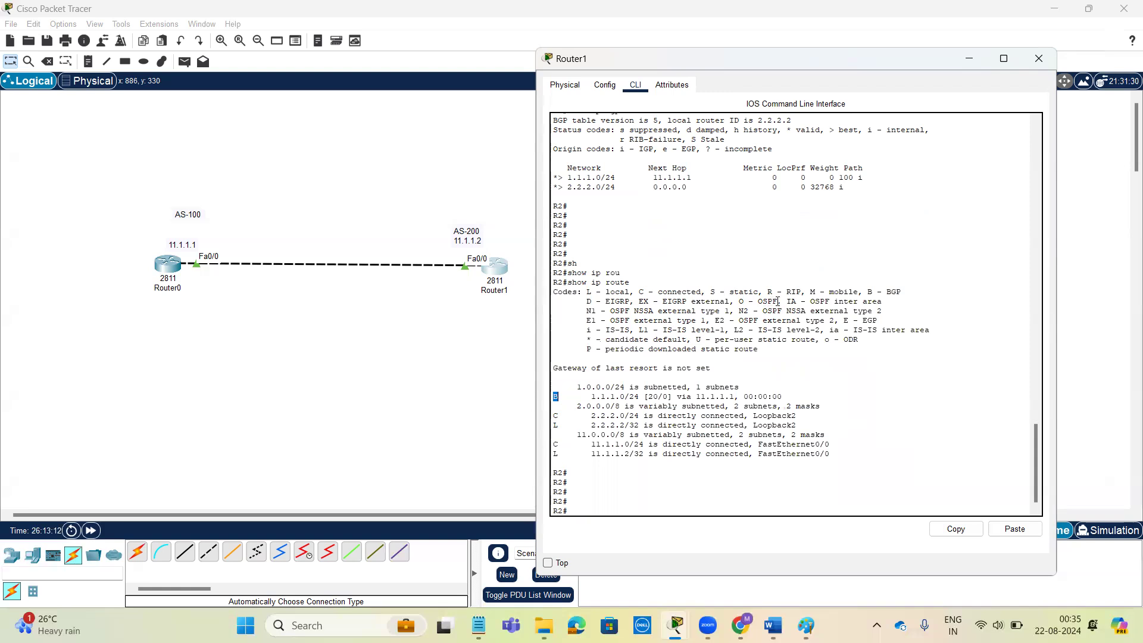
left_click_drag(867, 292, 901, 292)
left_click(555, 397)
left_click_drag(593, 397, 619, 397)
left_click_drag(592, 397, 620, 397)
left_click_drag(695, 397, 735, 396)
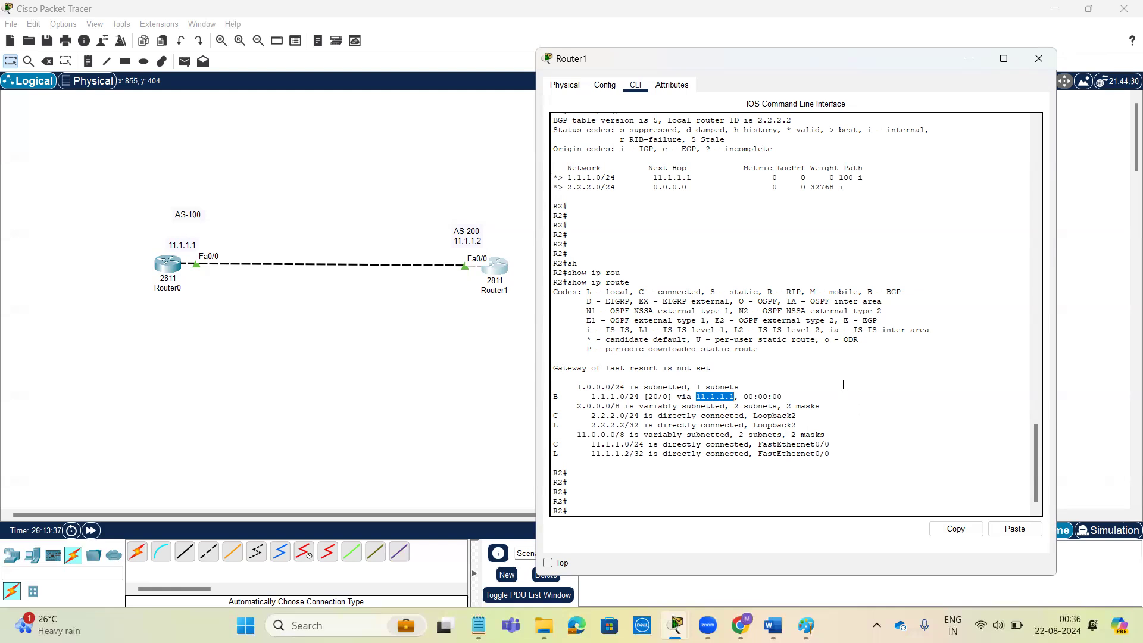
left_click(818, 31)
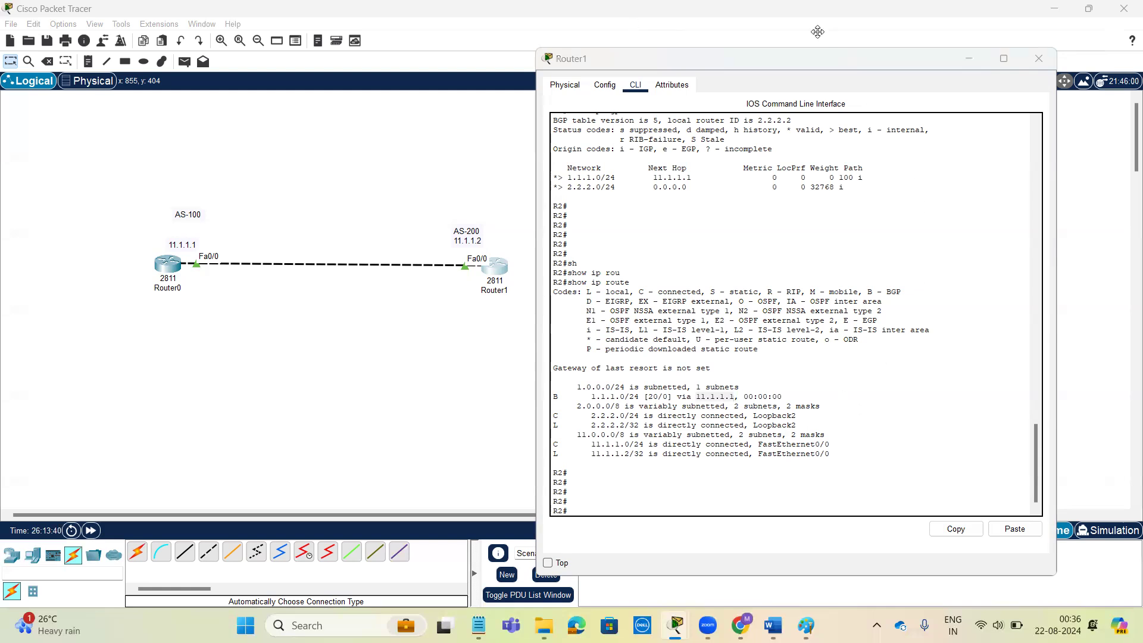